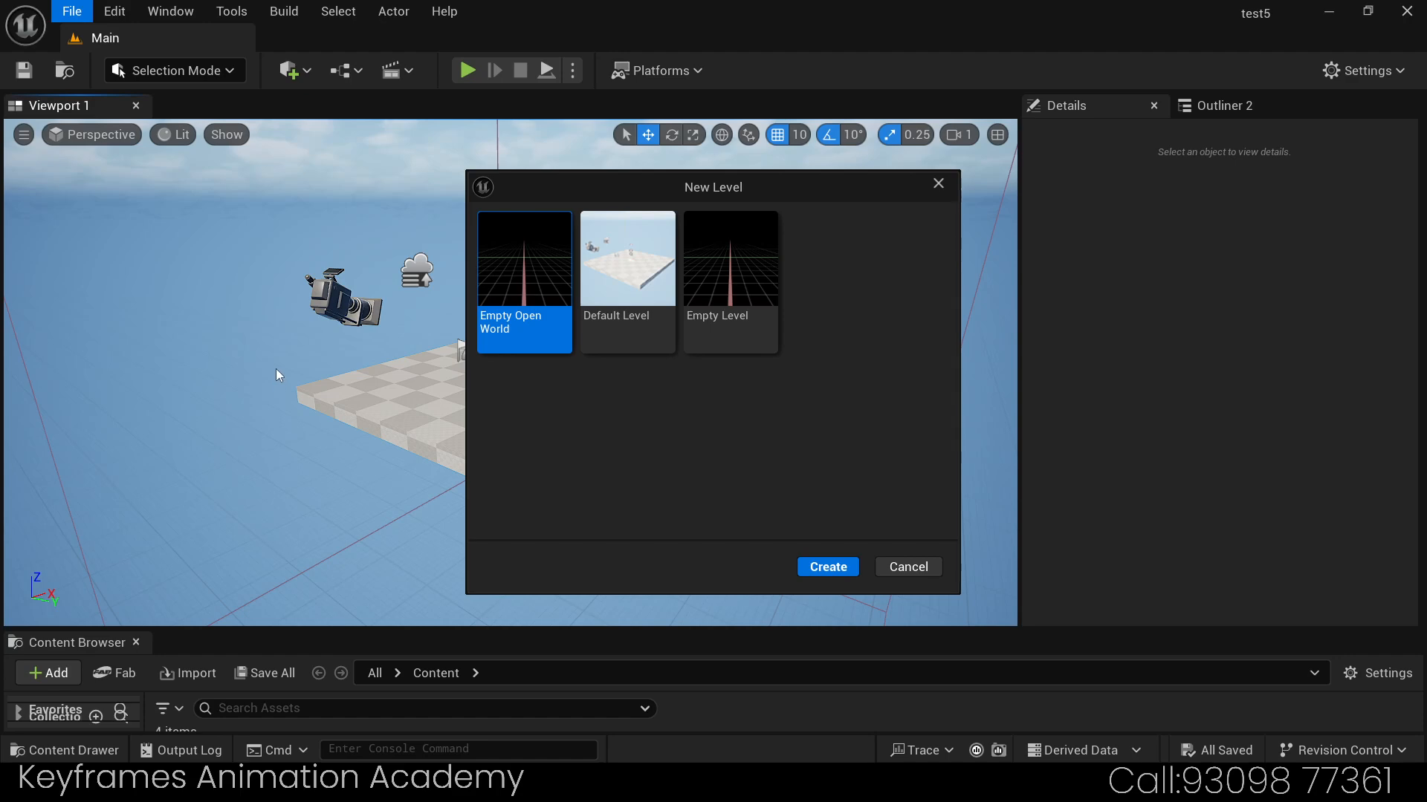
Step: Create a new level from the Empty Level template and save it in the Content folder as Lec_3dmap
click(733, 289)
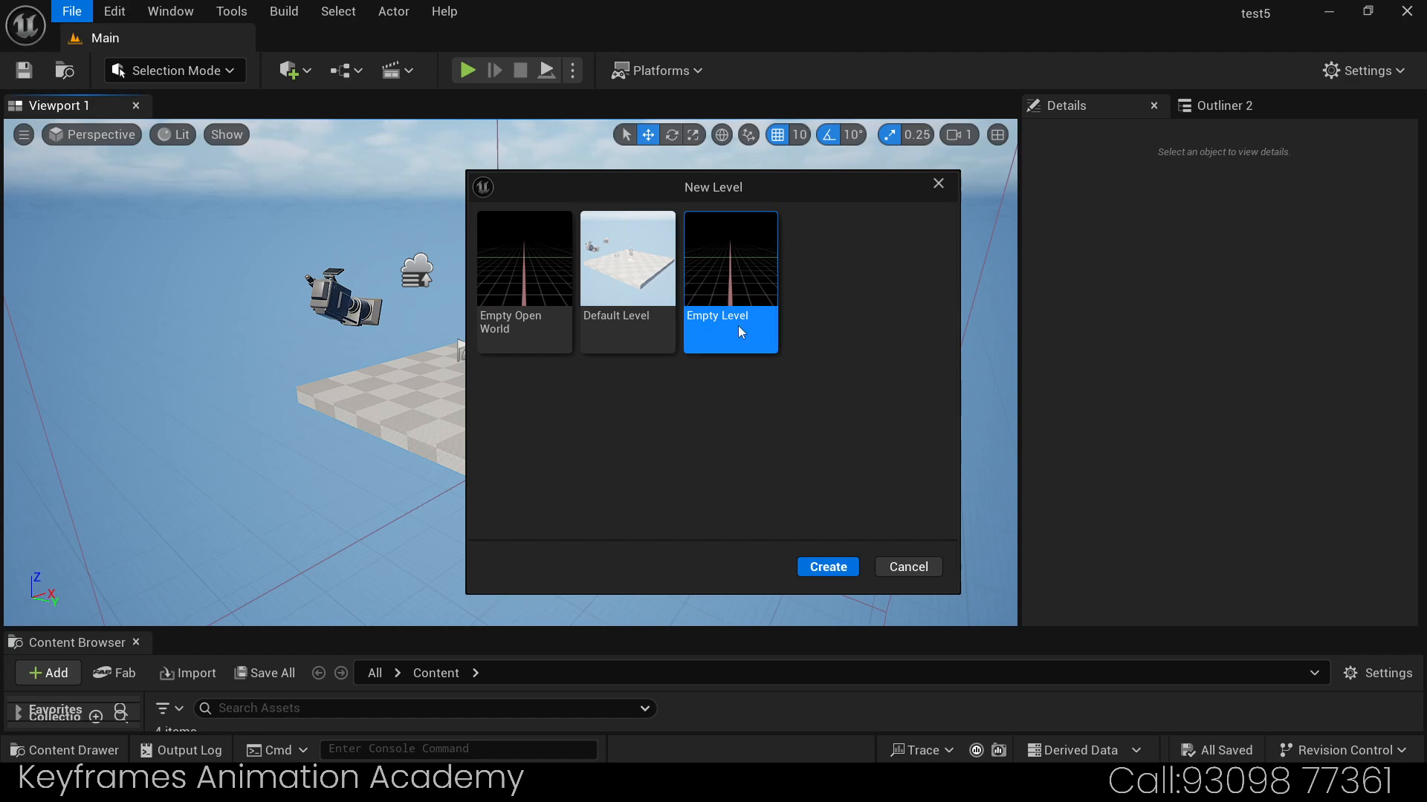
click(828, 572)
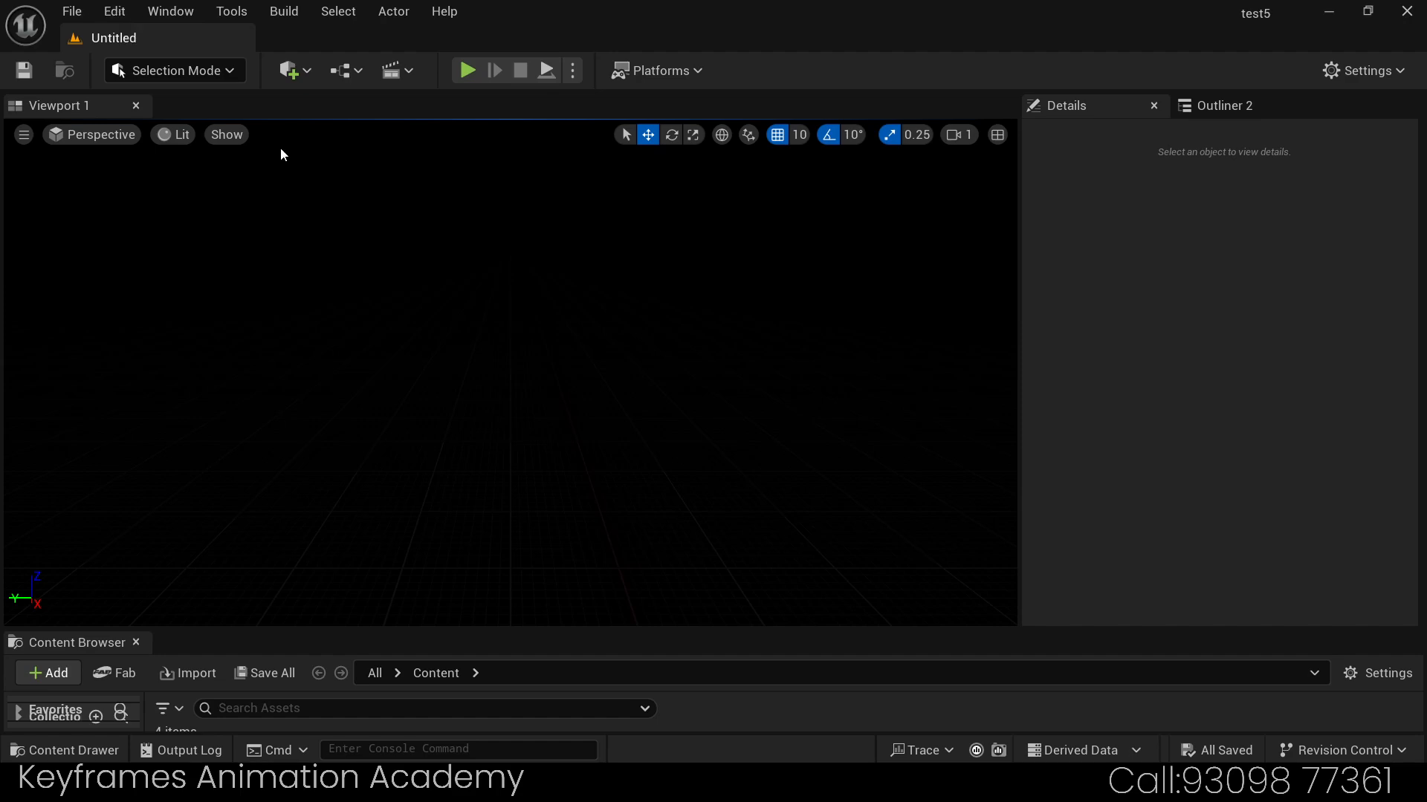
click(24, 71)
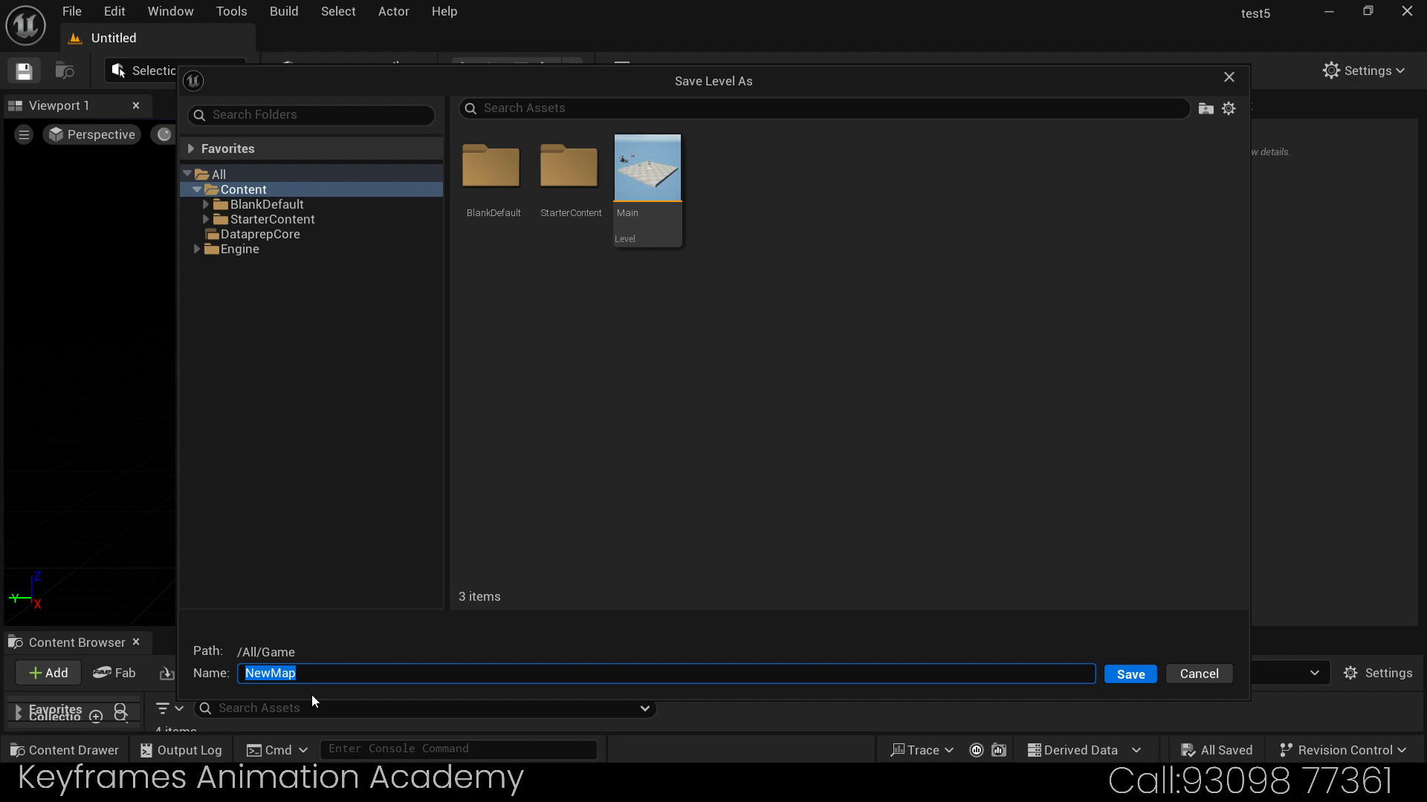
text(Lec_3dm)
click(1126, 674)
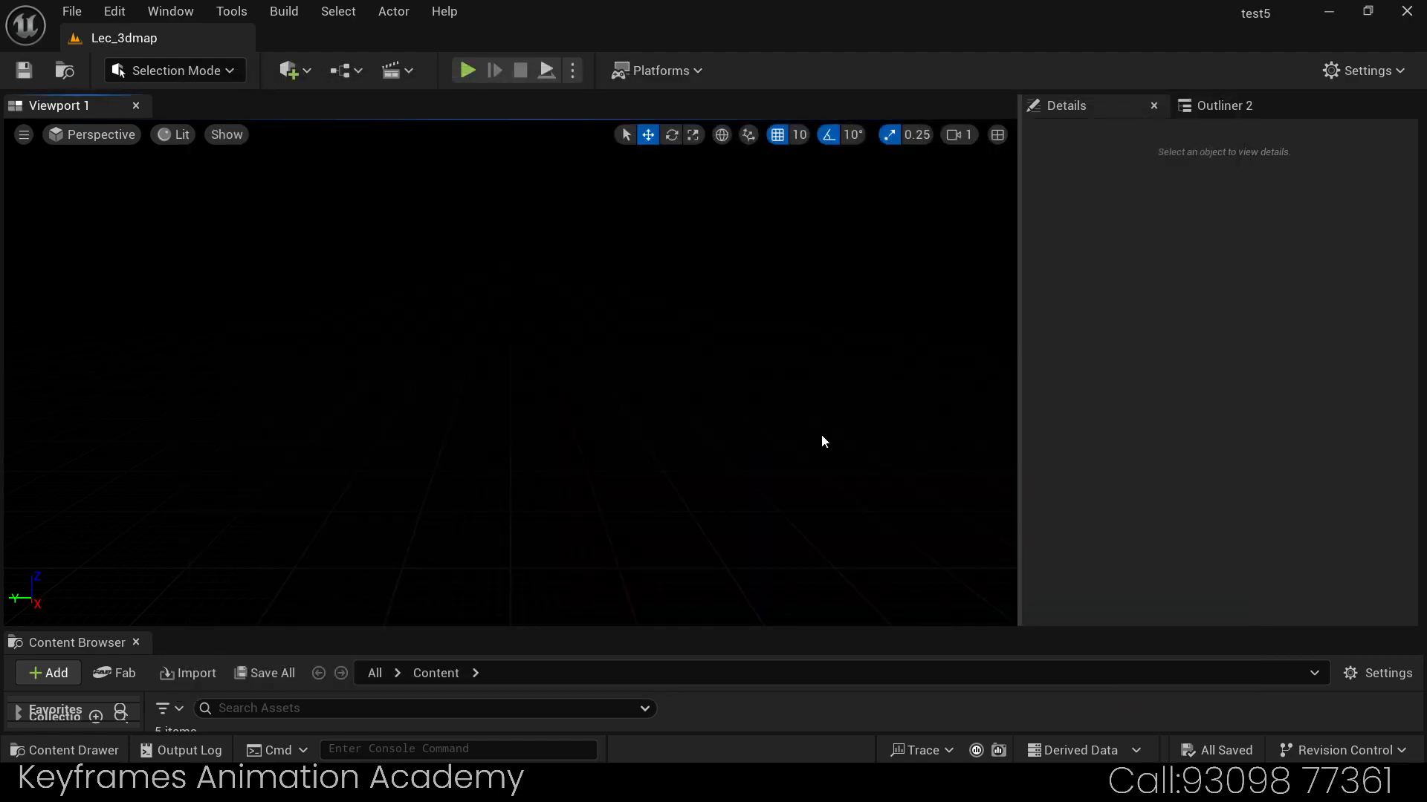
Step: Enable the Cesium for Unreal plugin, restarting the editor and checking the plugin's enabled state after the restart
click(110, 12)
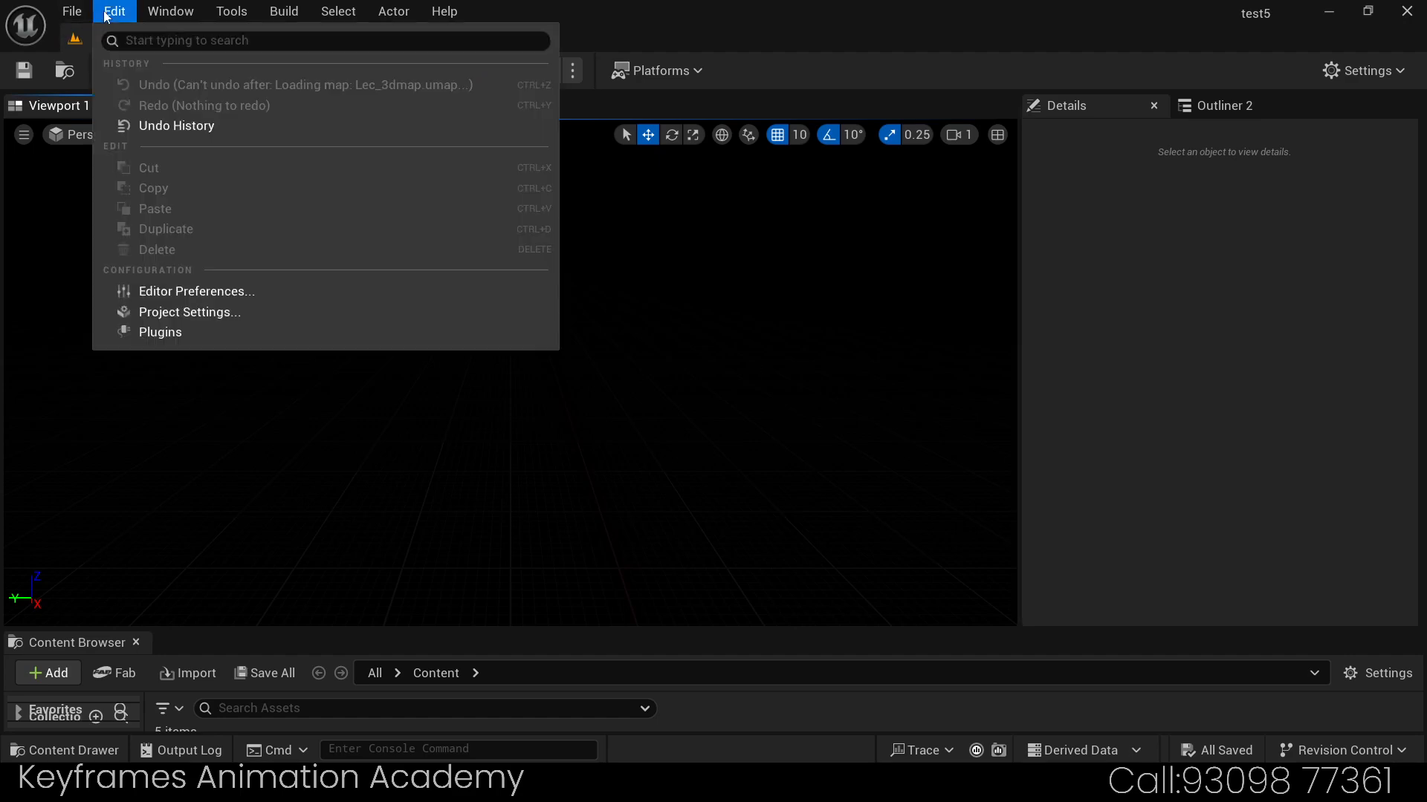
click(170, 333)
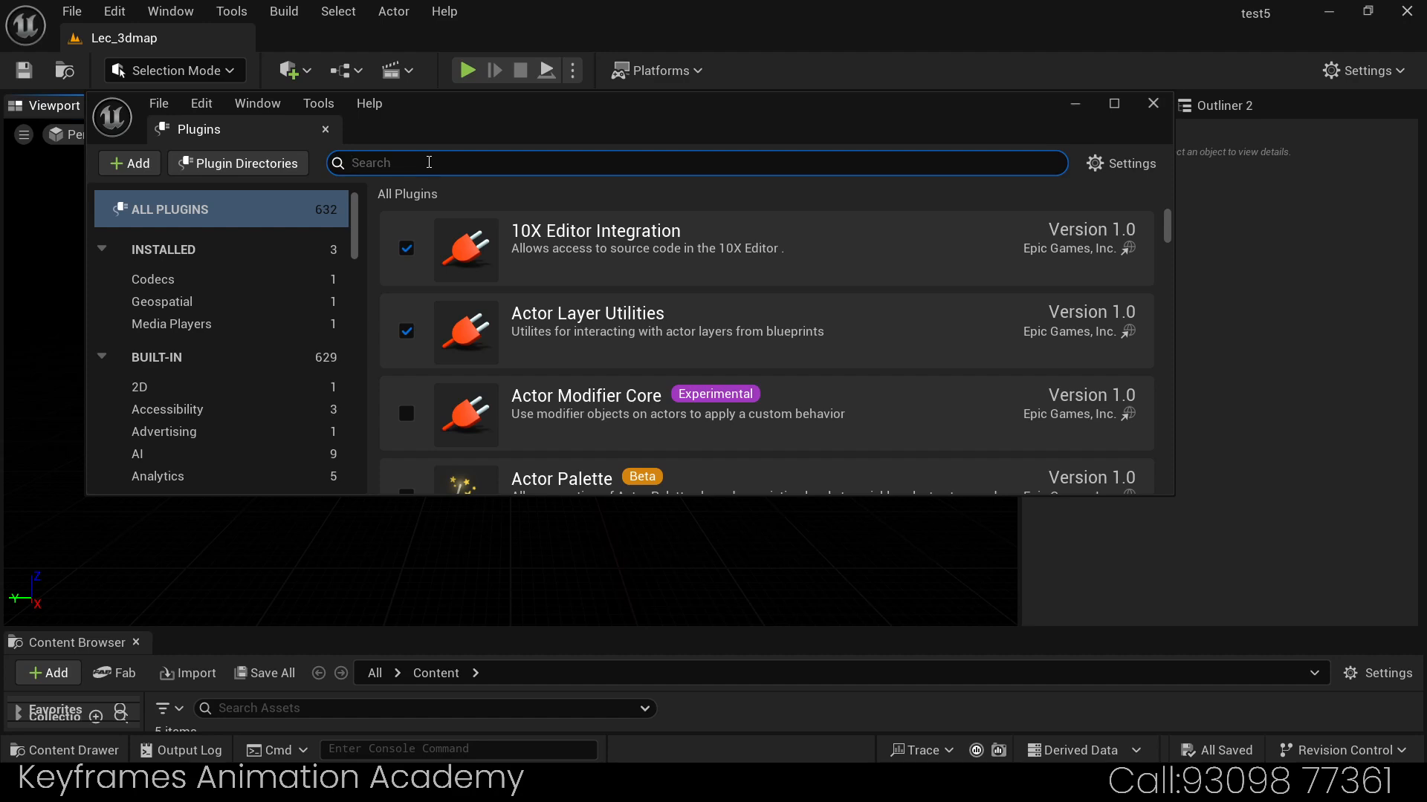
text(ces)
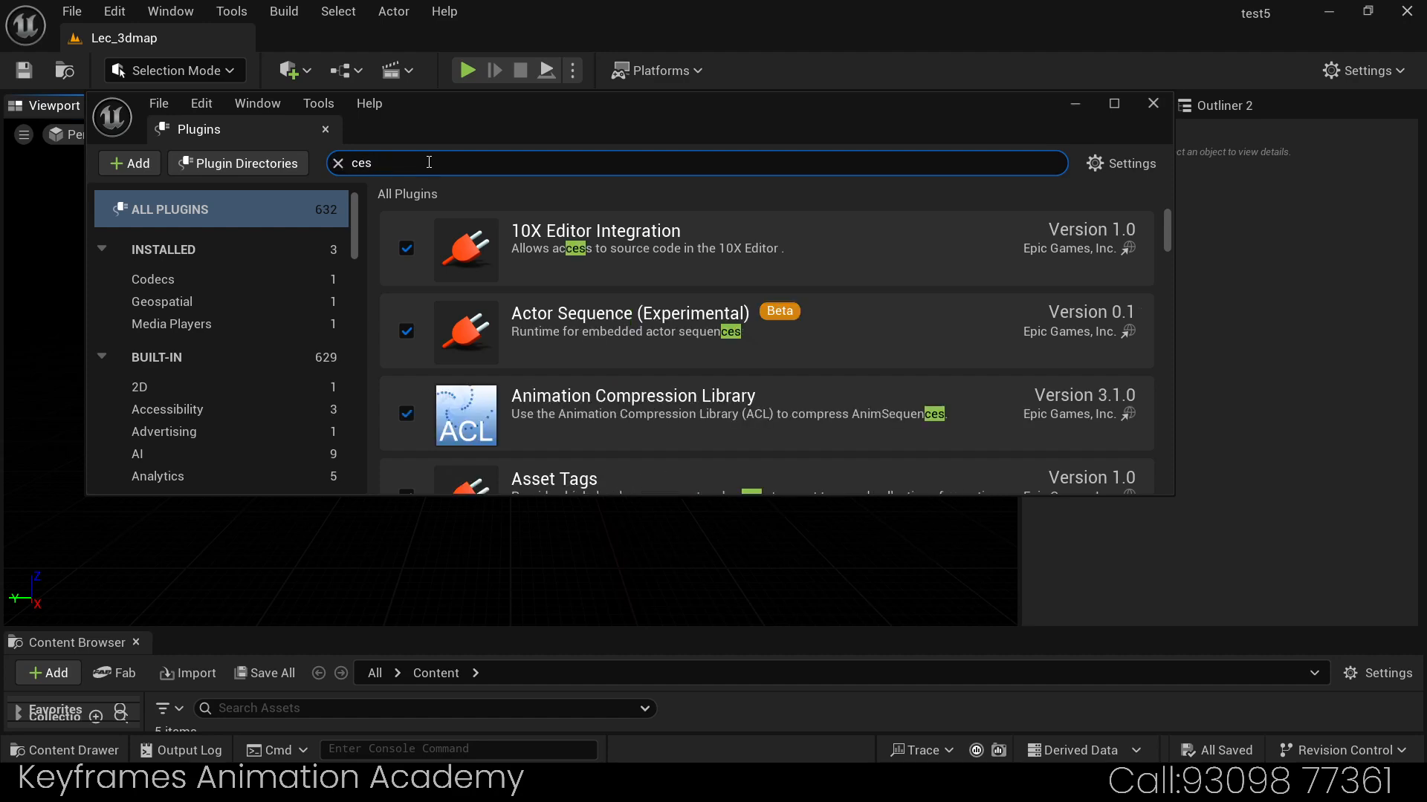
text(i)
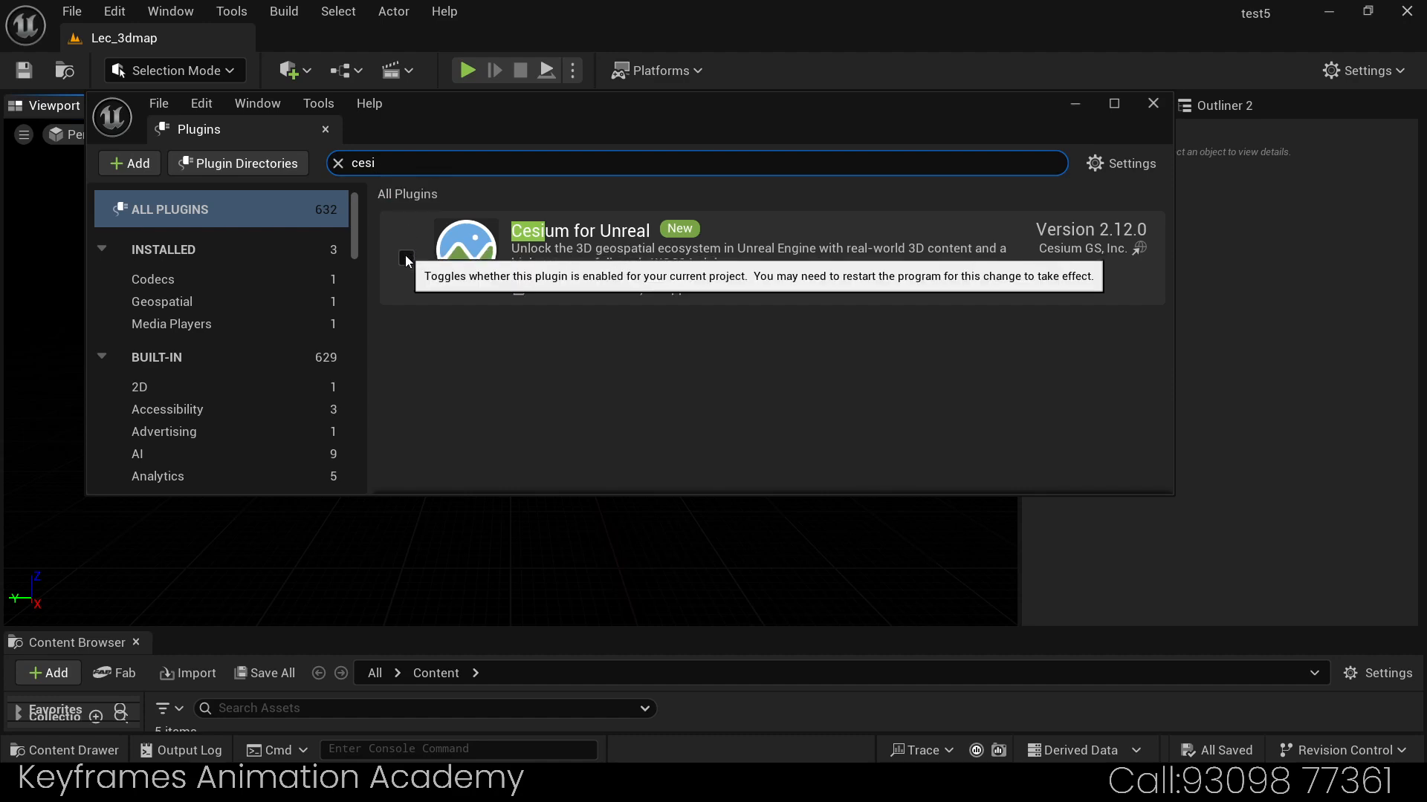
click(406, 260)
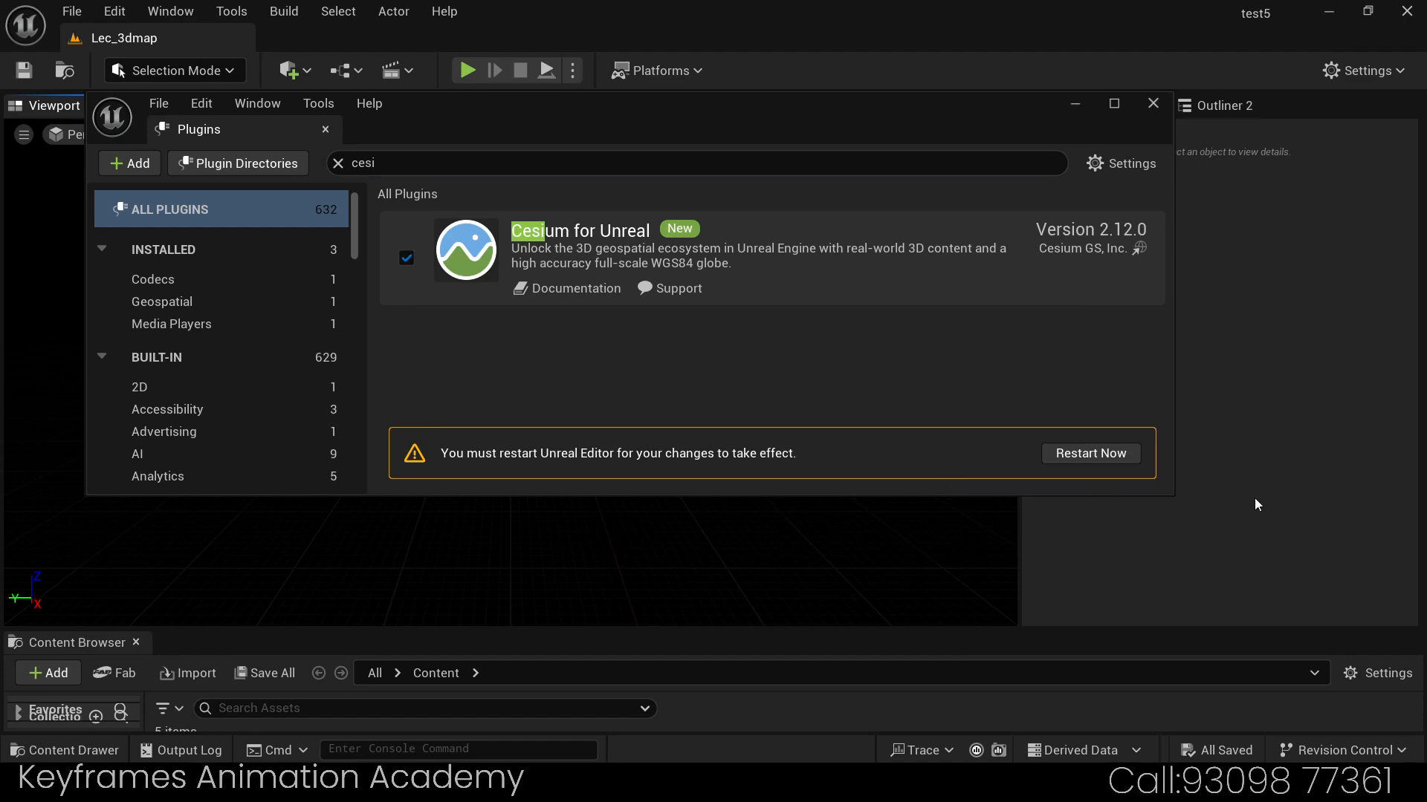
click(1091, 453)
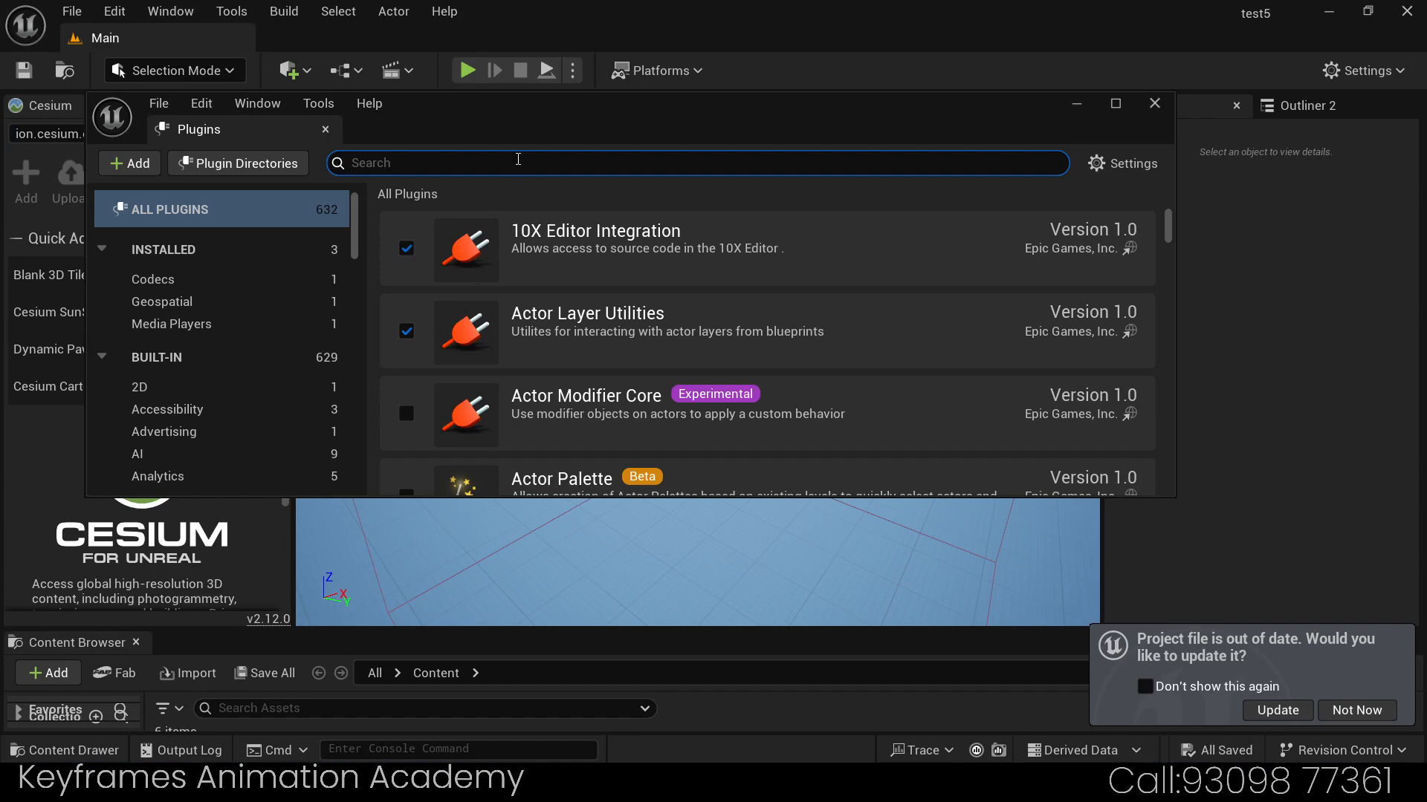
text(cesi)
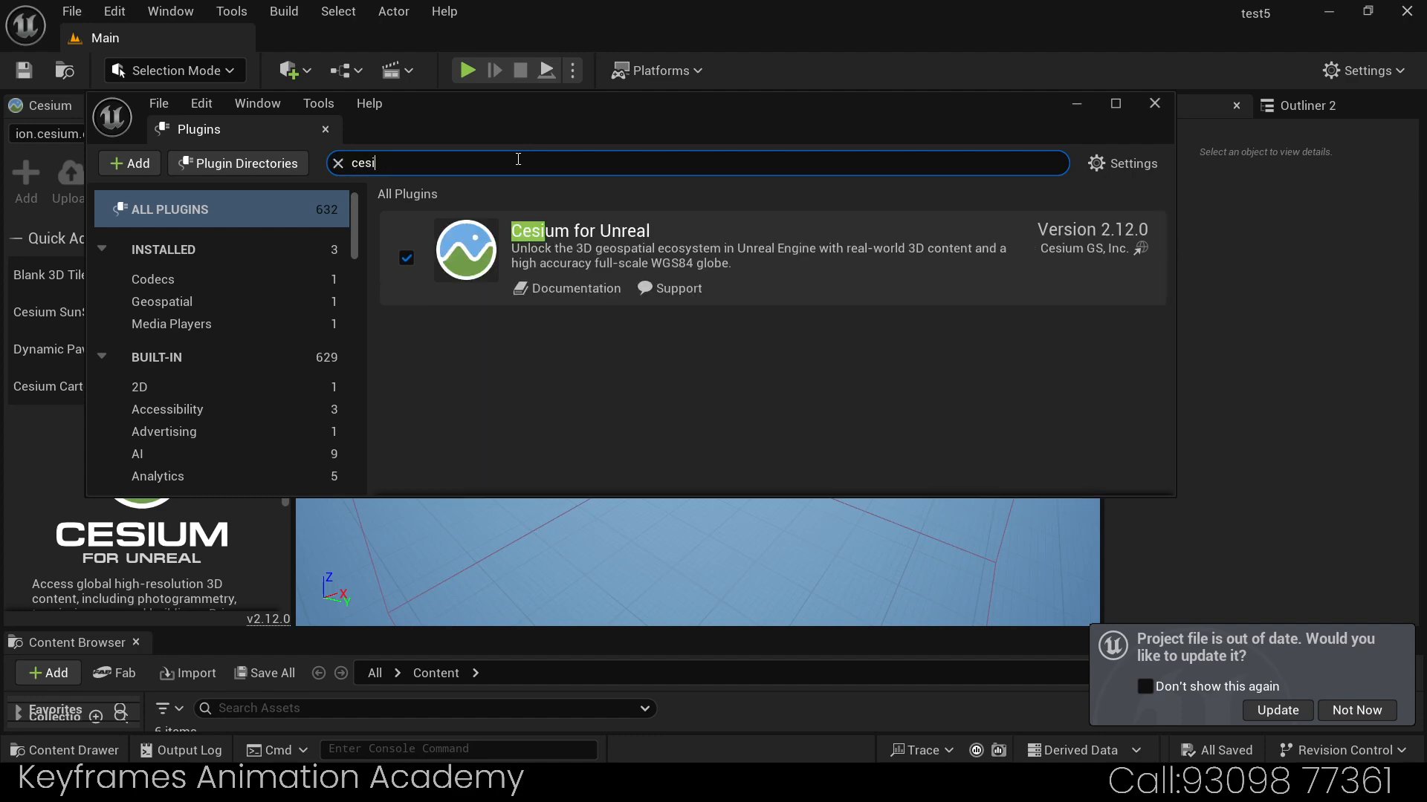
click(1153, 104)
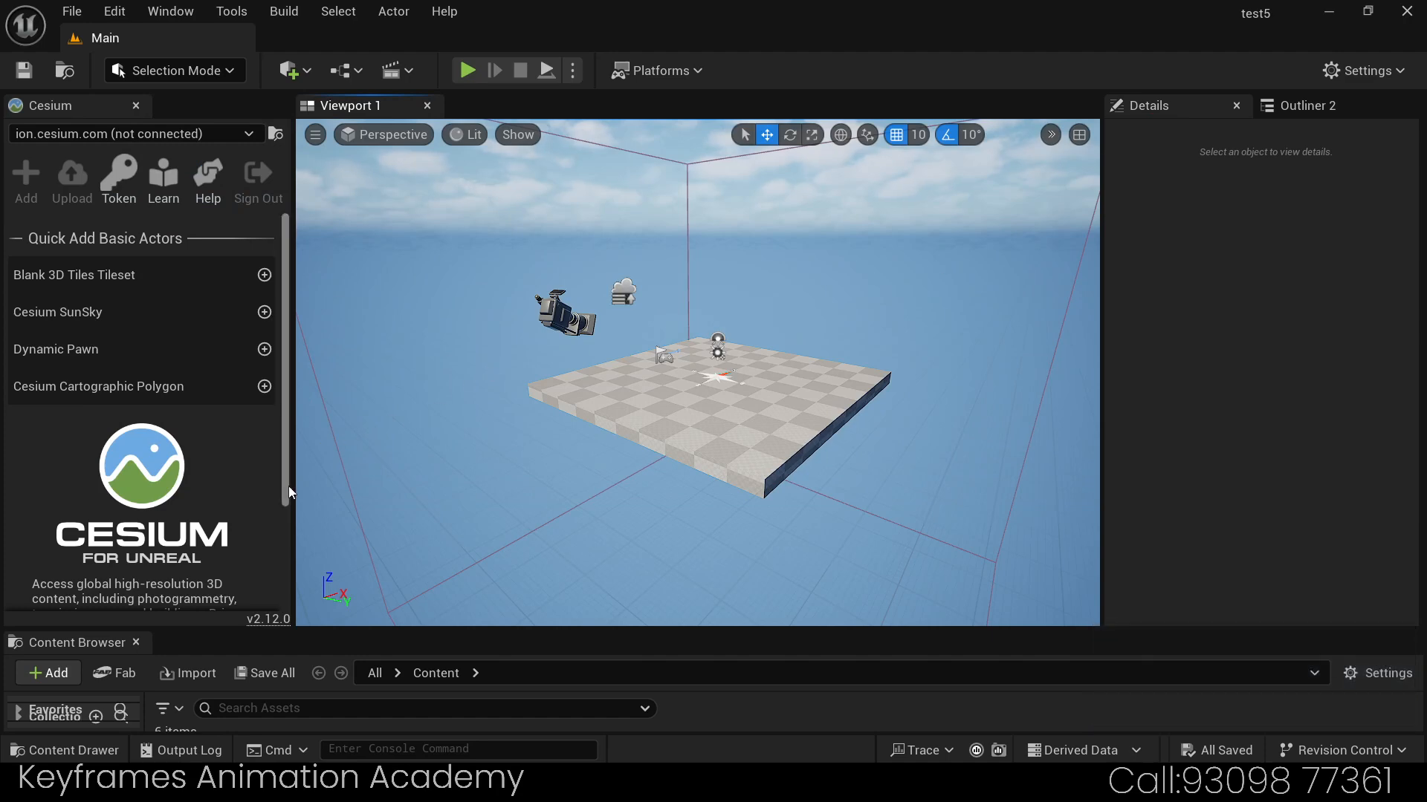
Step: Connect the Cesium plugin to Cesium ion and allow the requested account permissions in the browser
drag(287, 486, 272, 413)
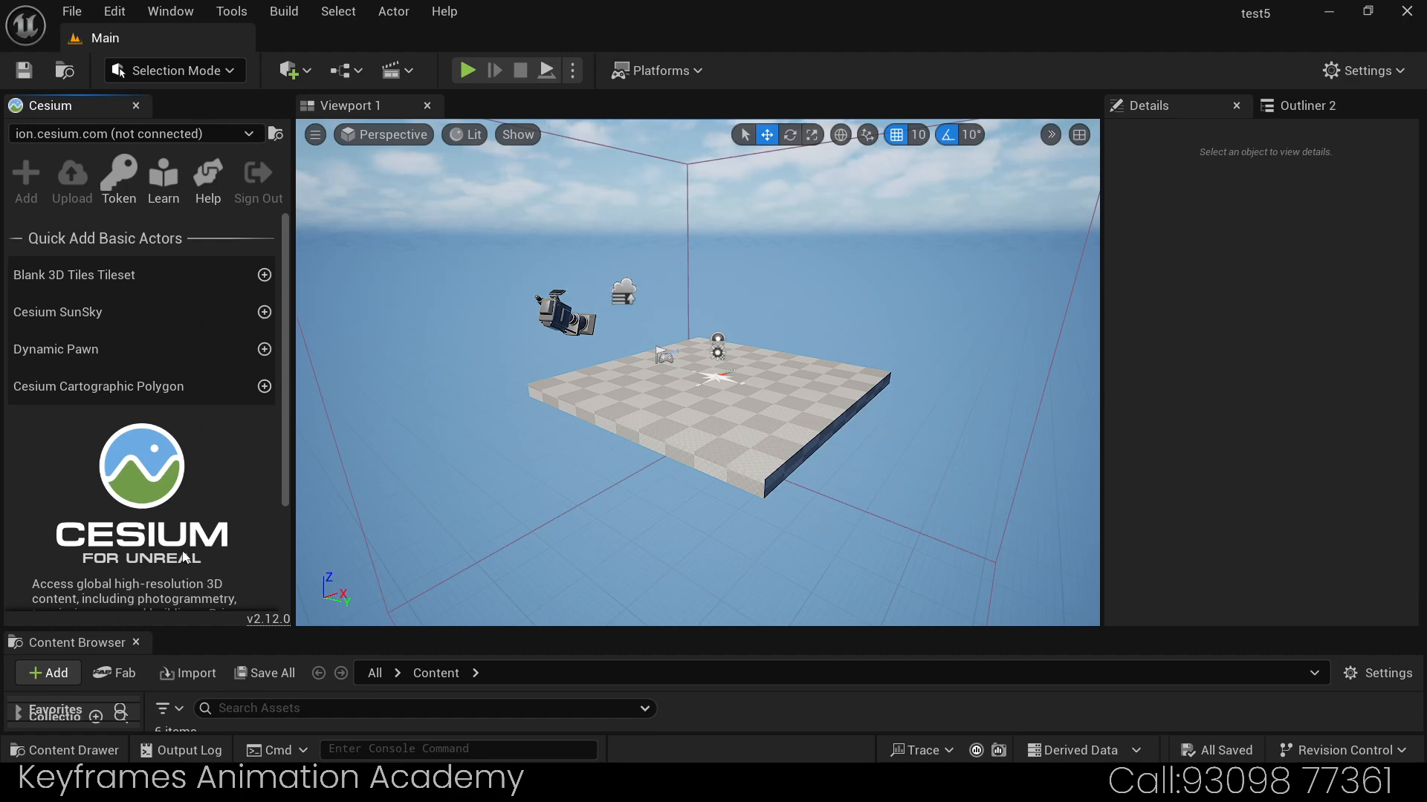
scroll(181, 551, down, 2)
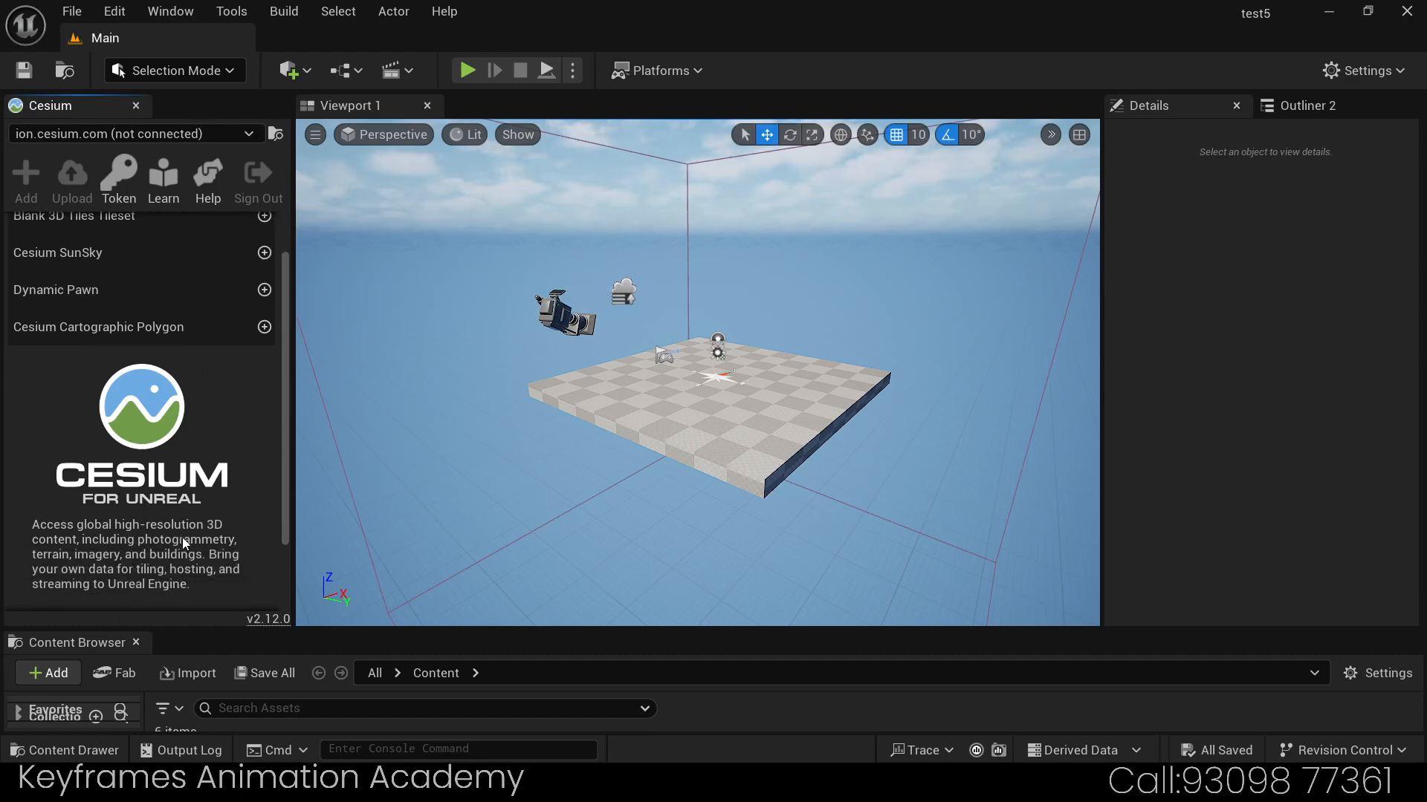
scroll(181, 537, down, 3)
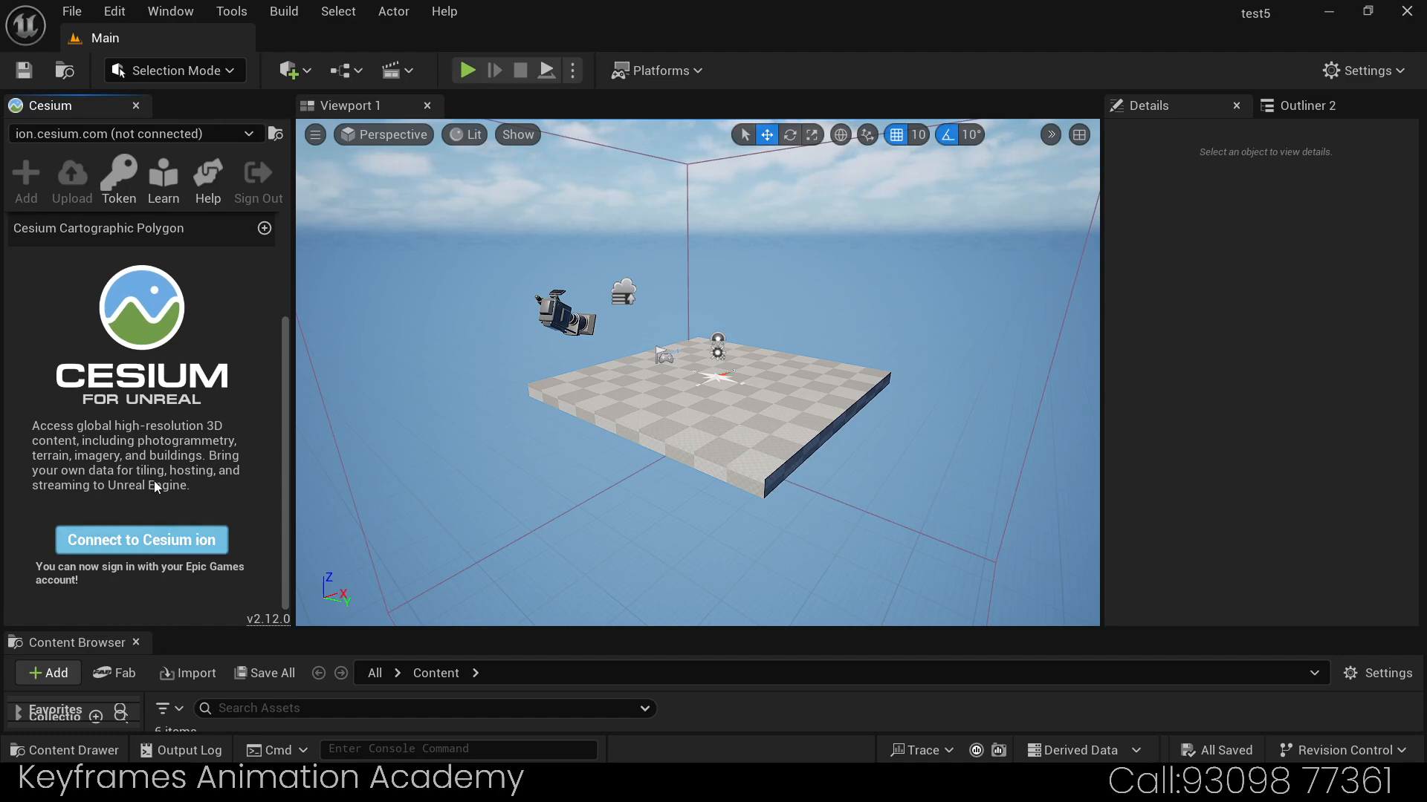
click(153, 551)
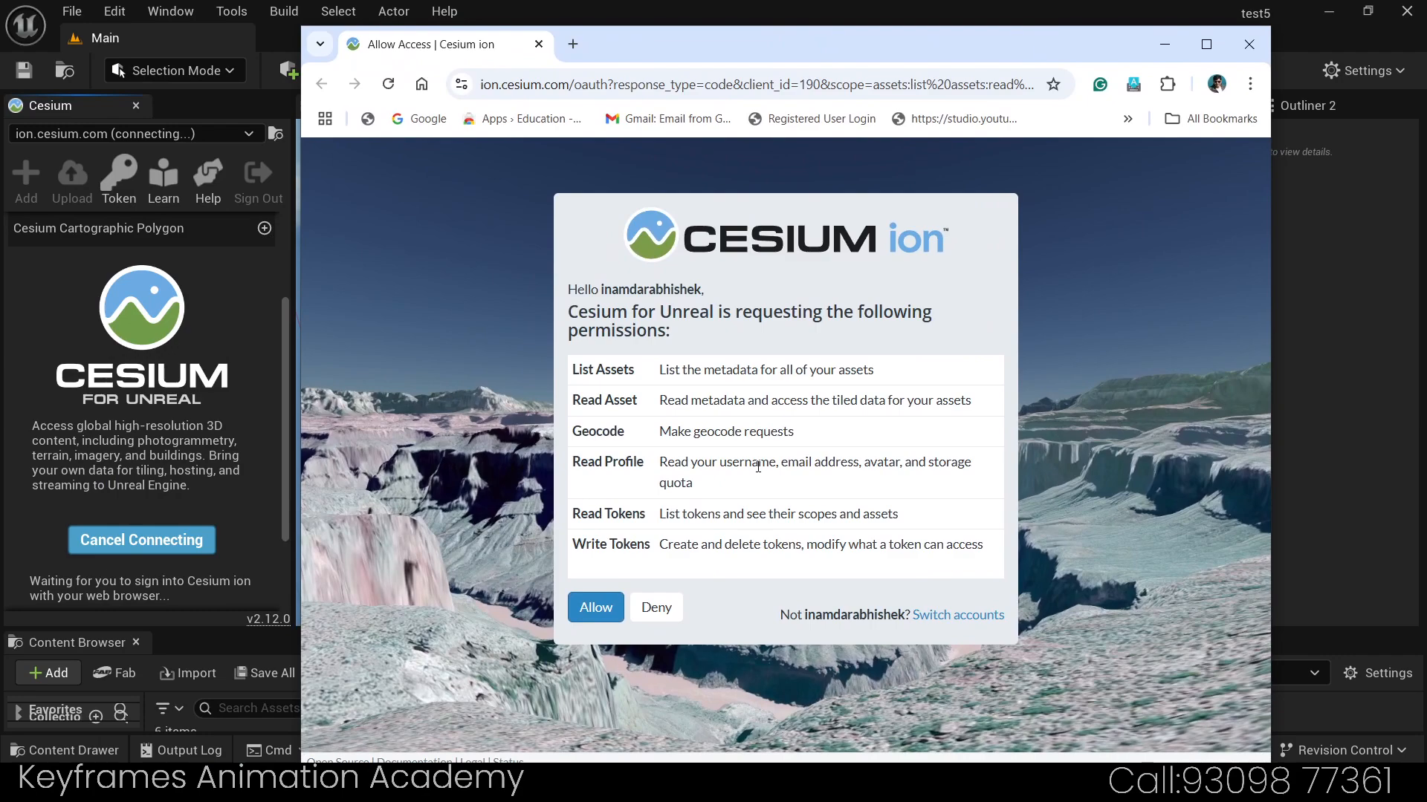
click(603, 608)
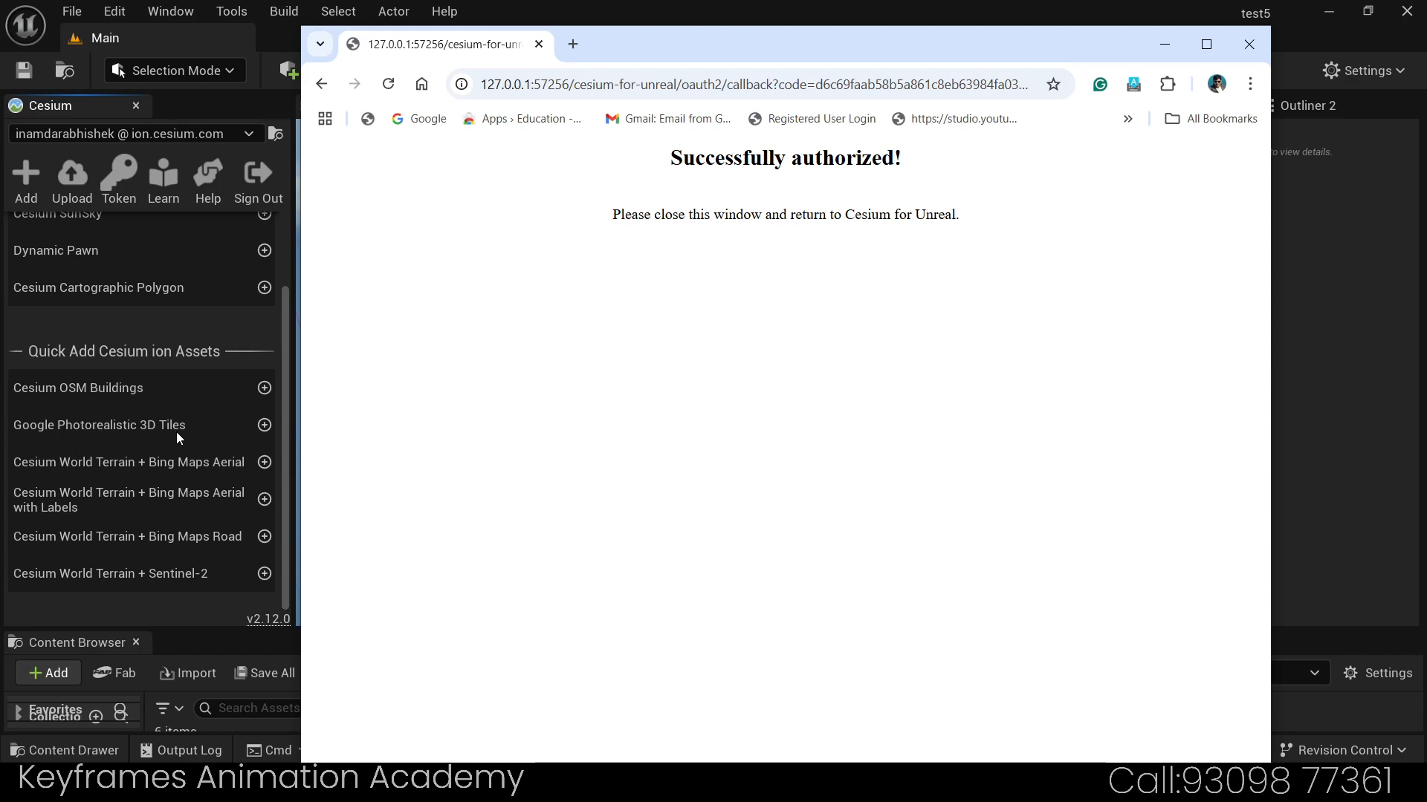
click(1248, 44)
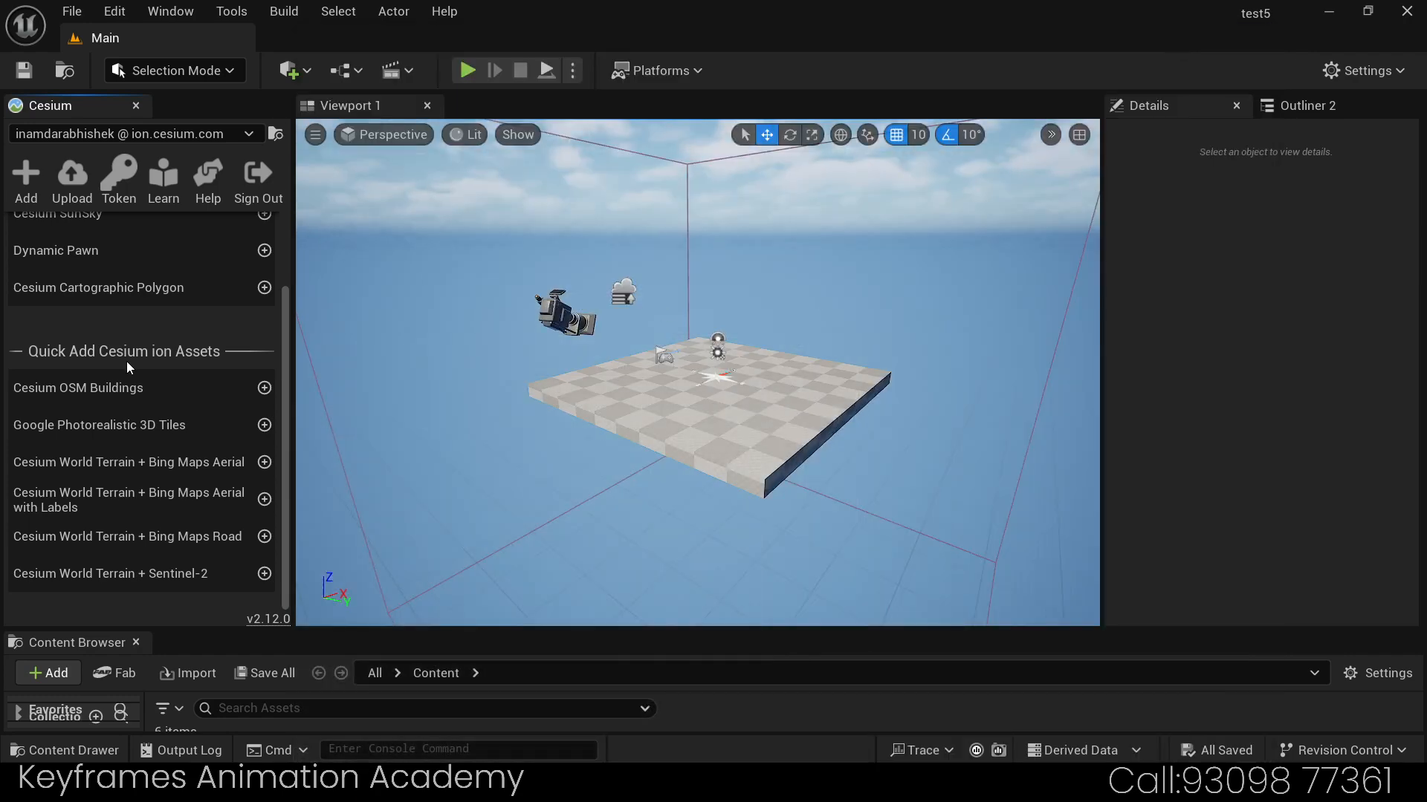
Step: Add Google Photorealistic 3D Tiles to the level, using the existing MyProject (Created by Cesium for Unreal) token as the project default
click(263, 427)
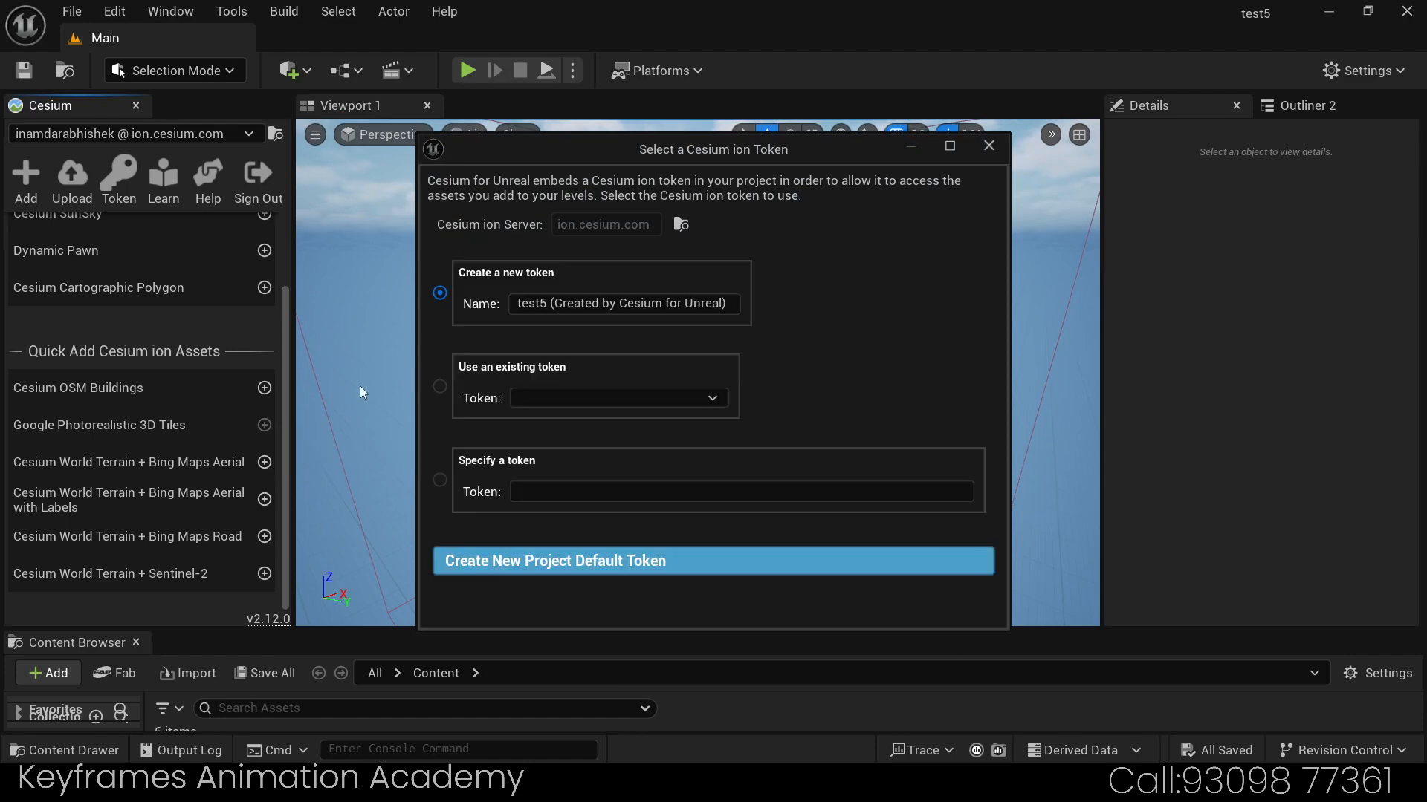
click(440, 386)
click(578, 399)
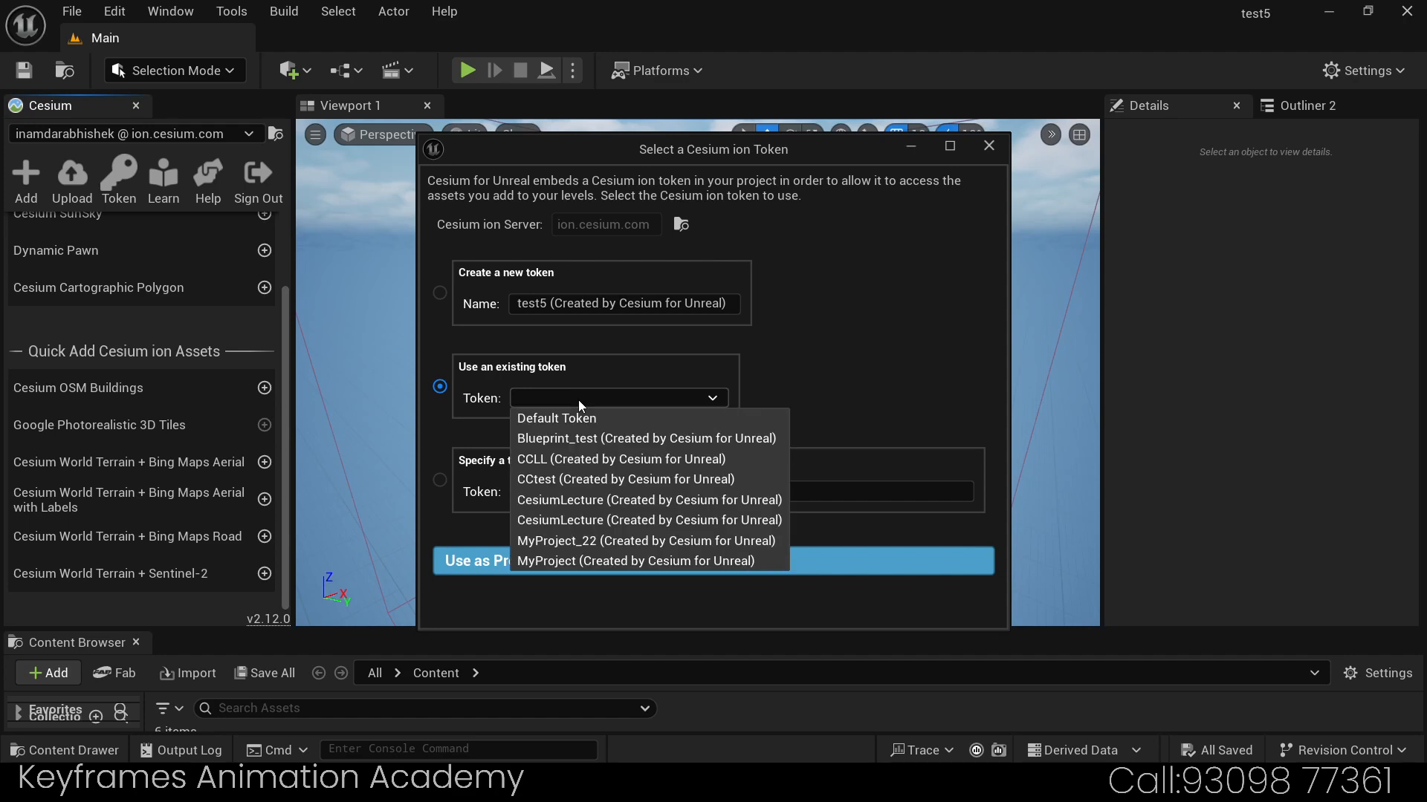
click(578, 400)
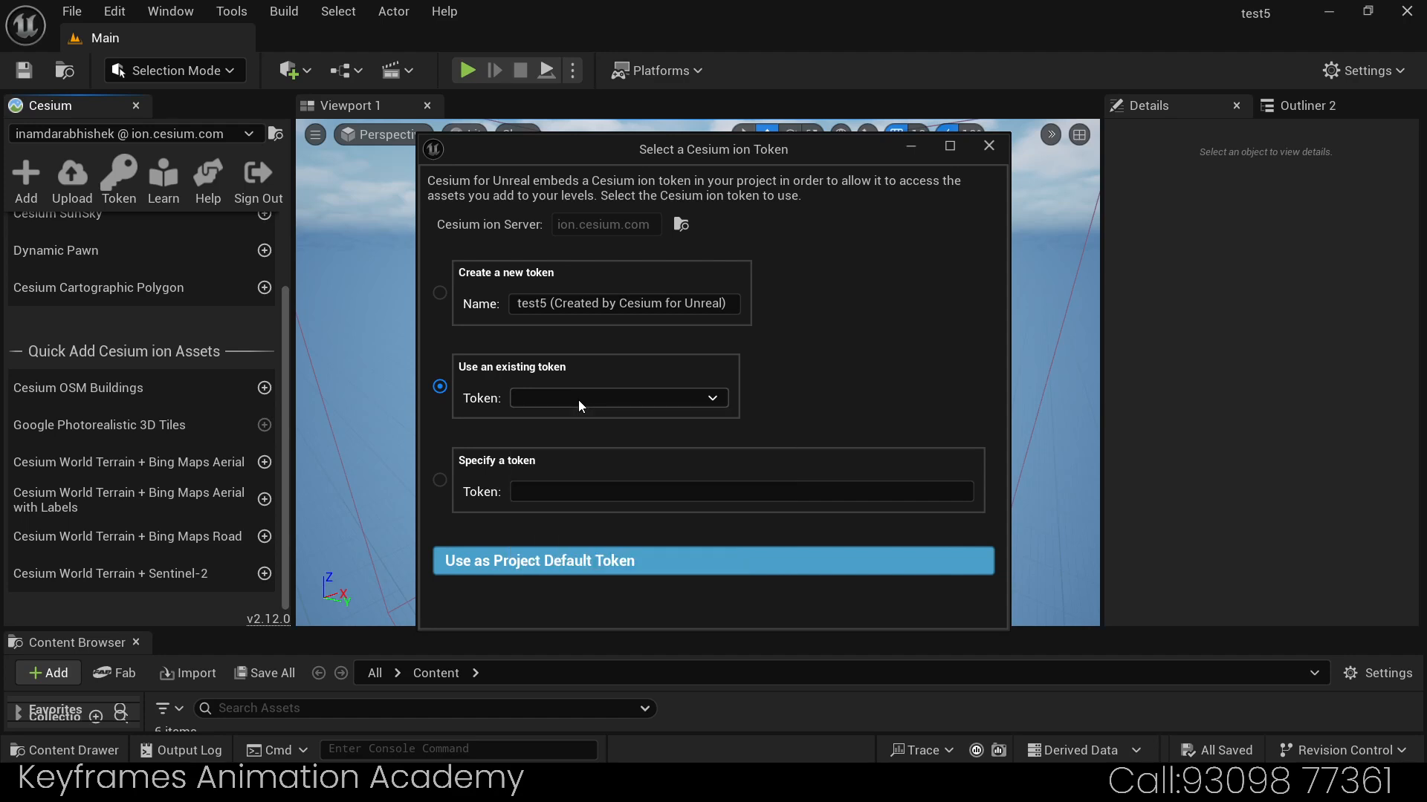
click(578, 400)
click(579, 400)
click(440, 293)
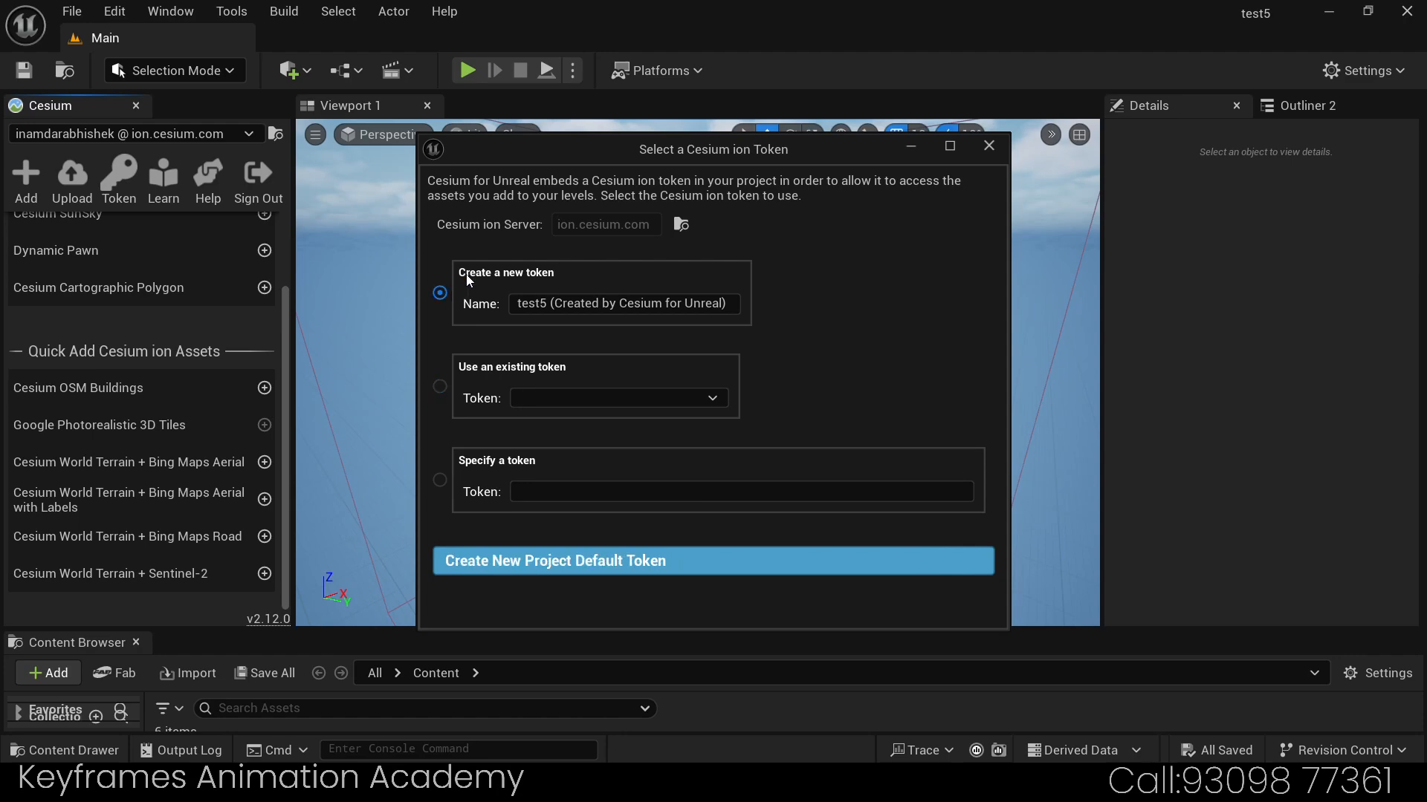
click(576, 305)
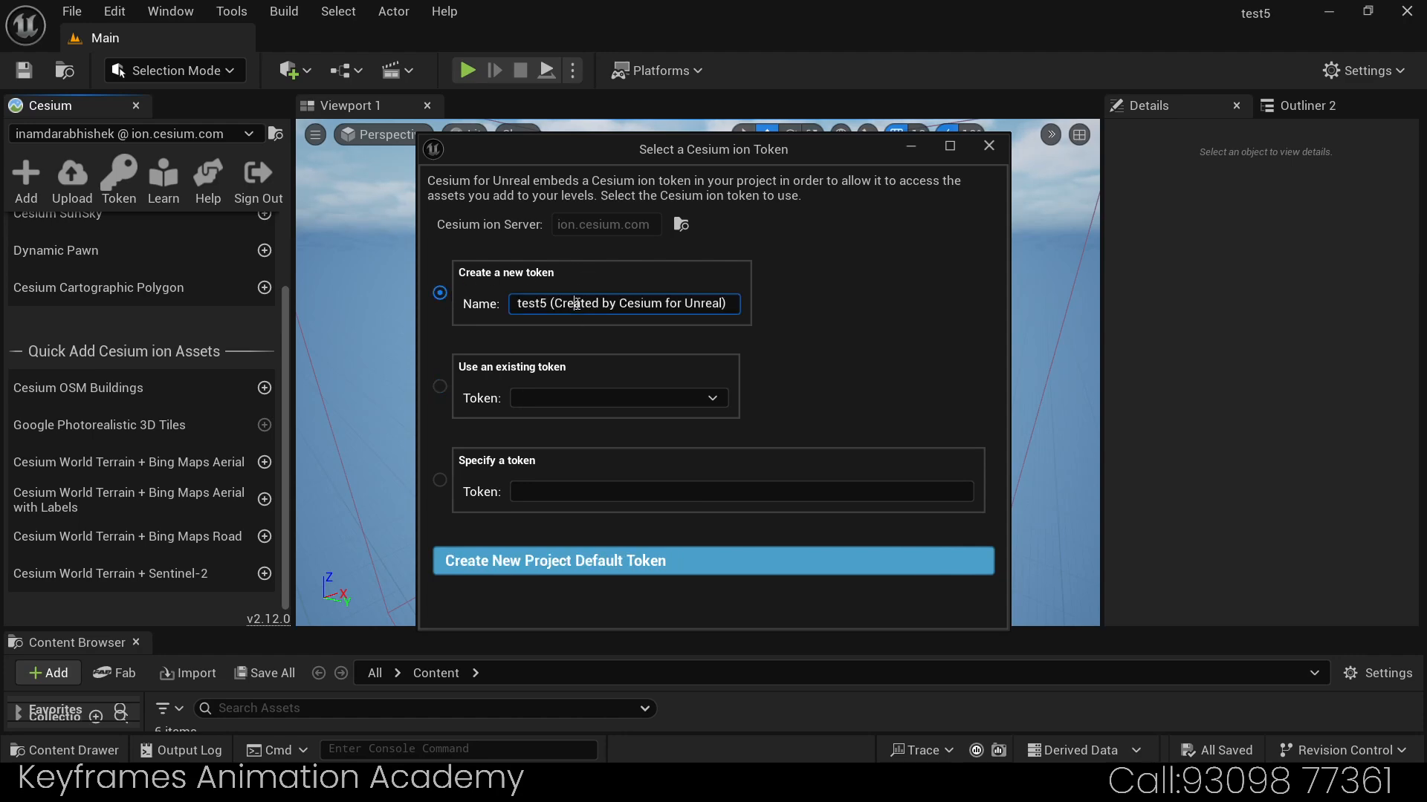
click(440, 387)
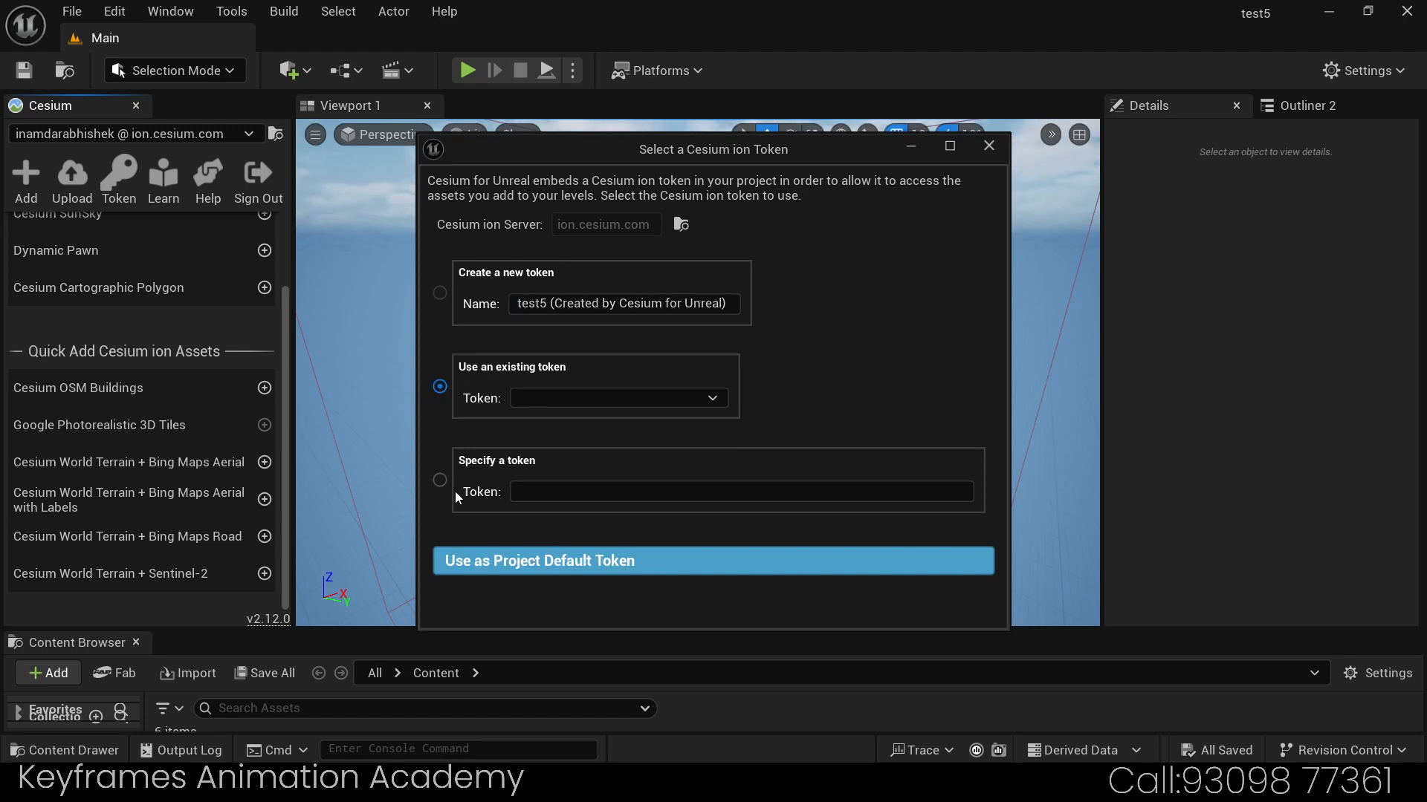
click(523, 401)
click(669, 558)
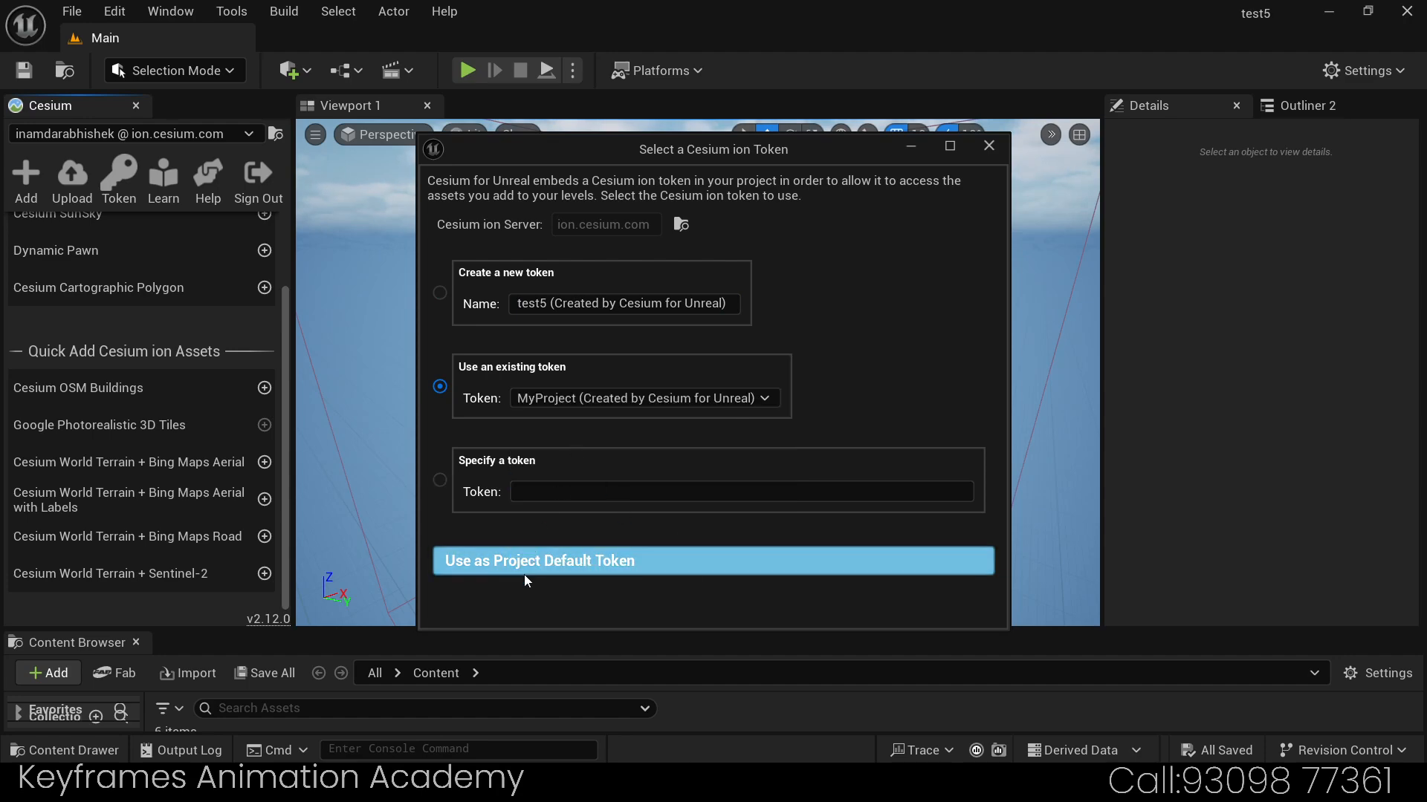
click(654, 563)
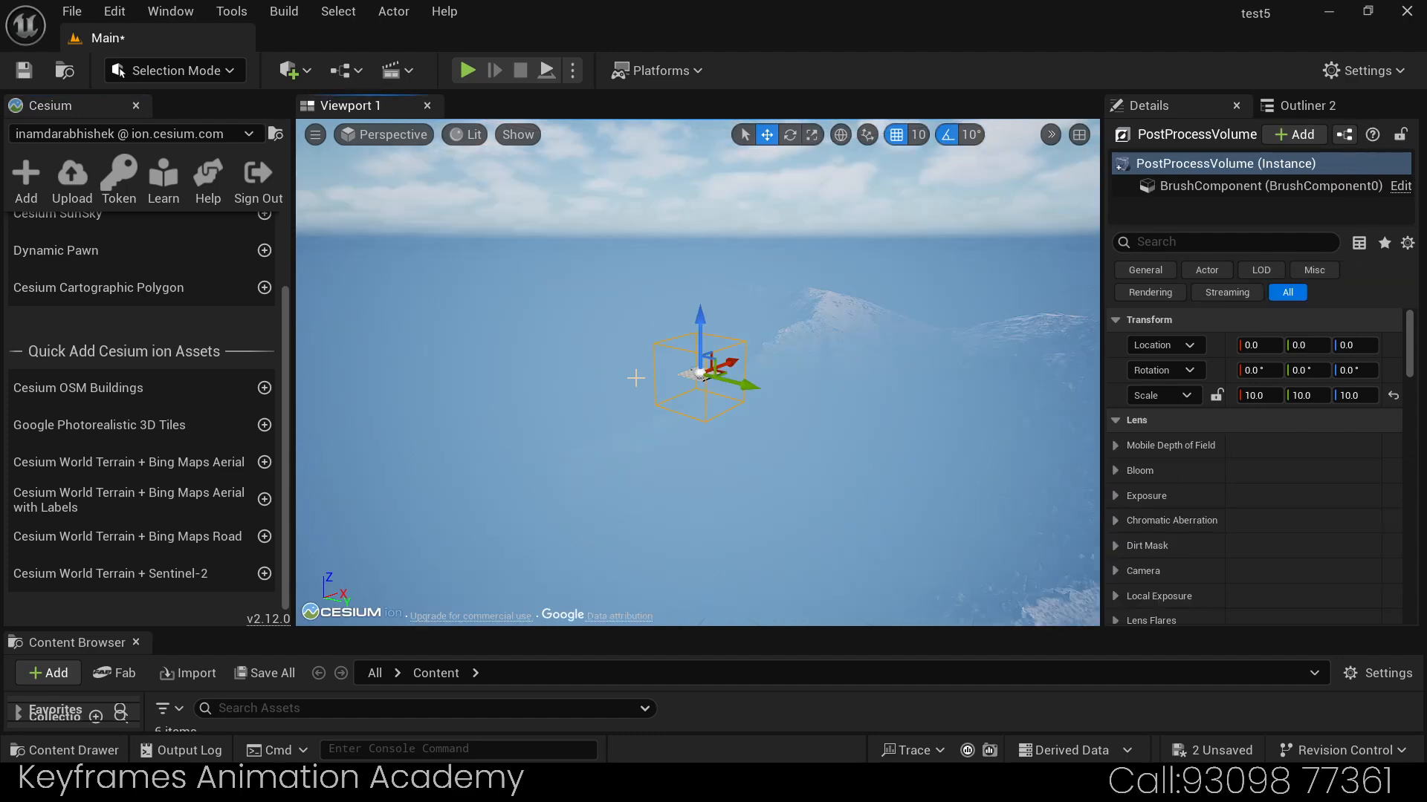
Step: Hide the CesiumGeoreference0 actor in the level and show it again
right_drag(784, 436, 925, 413)
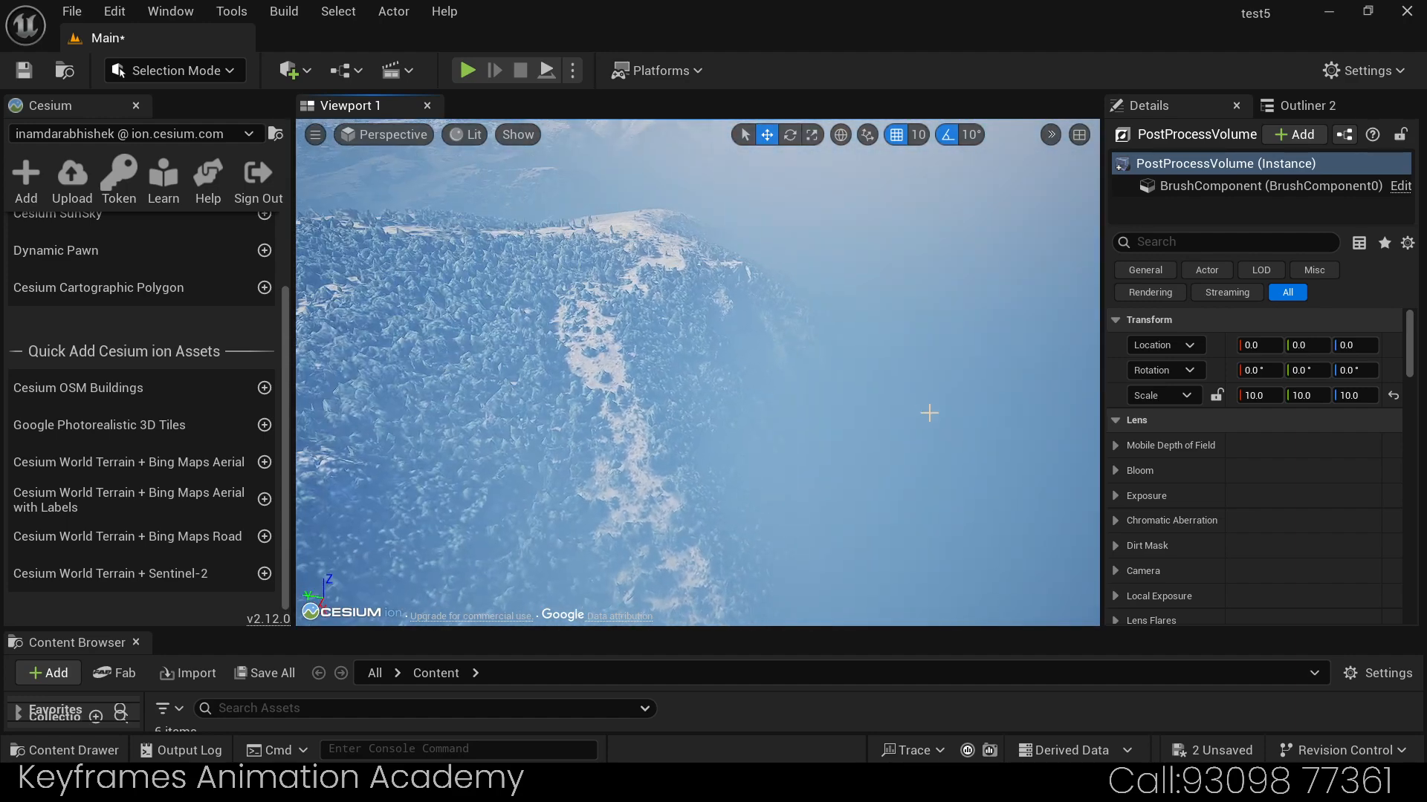
click(1286, 105)
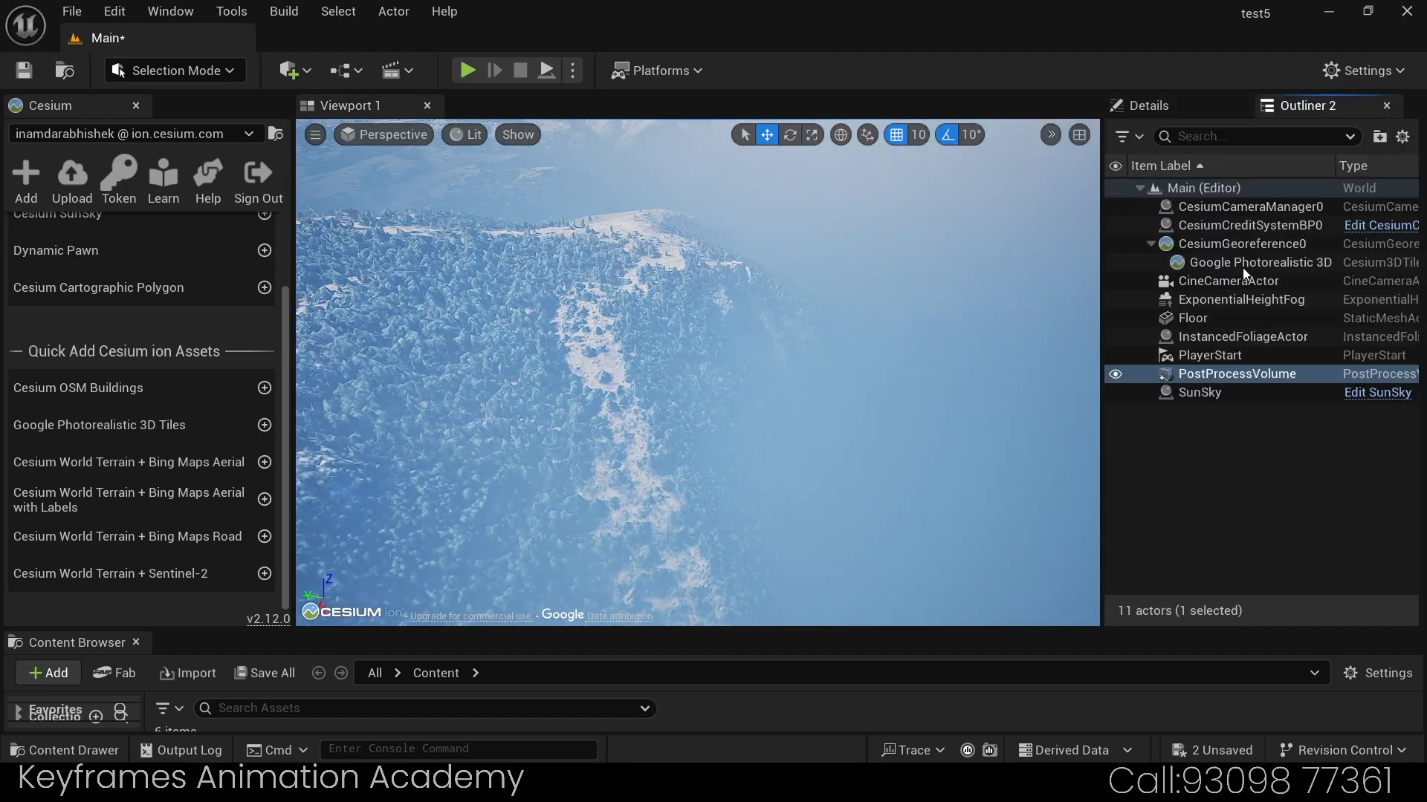
click(1218, 245)
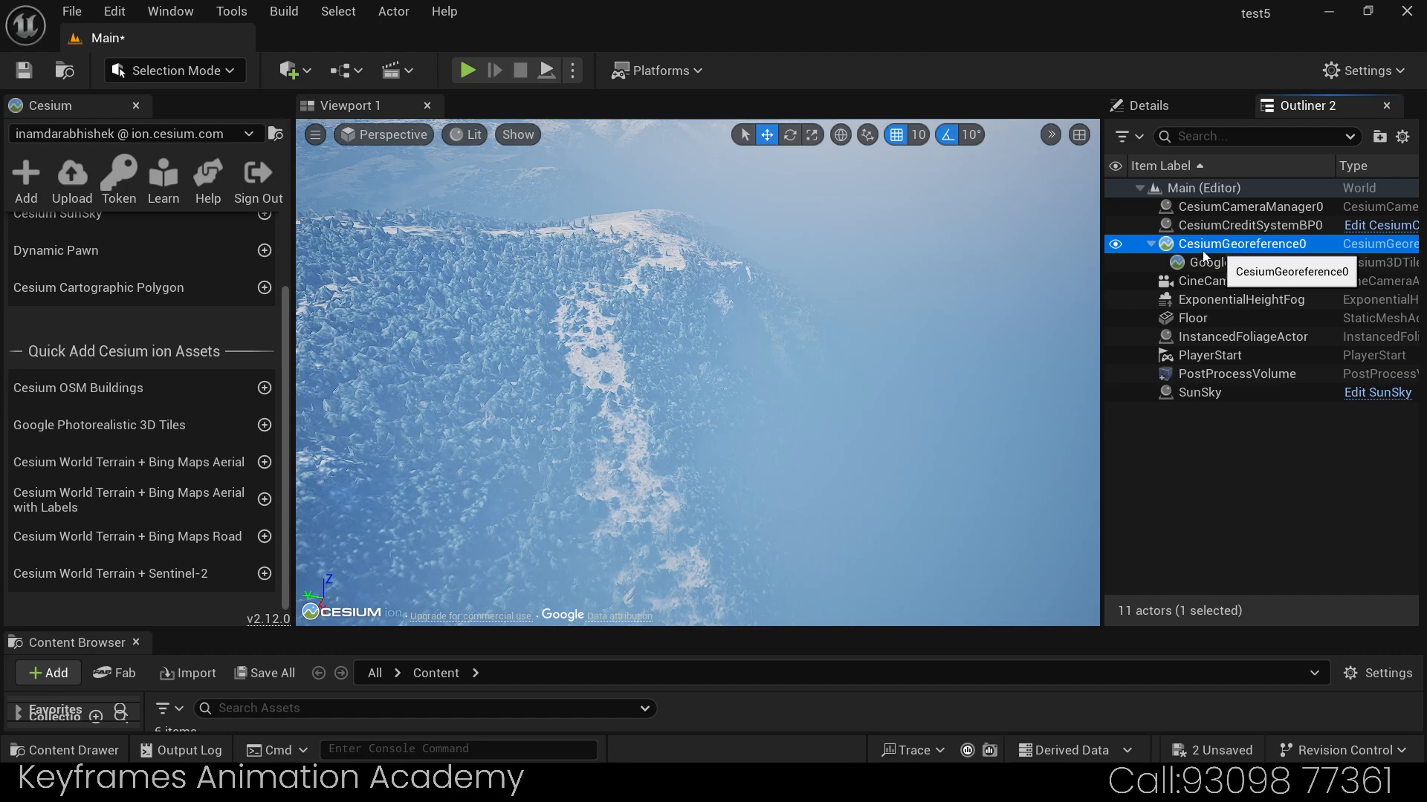
click(1116, 246)
click(1116, 245)
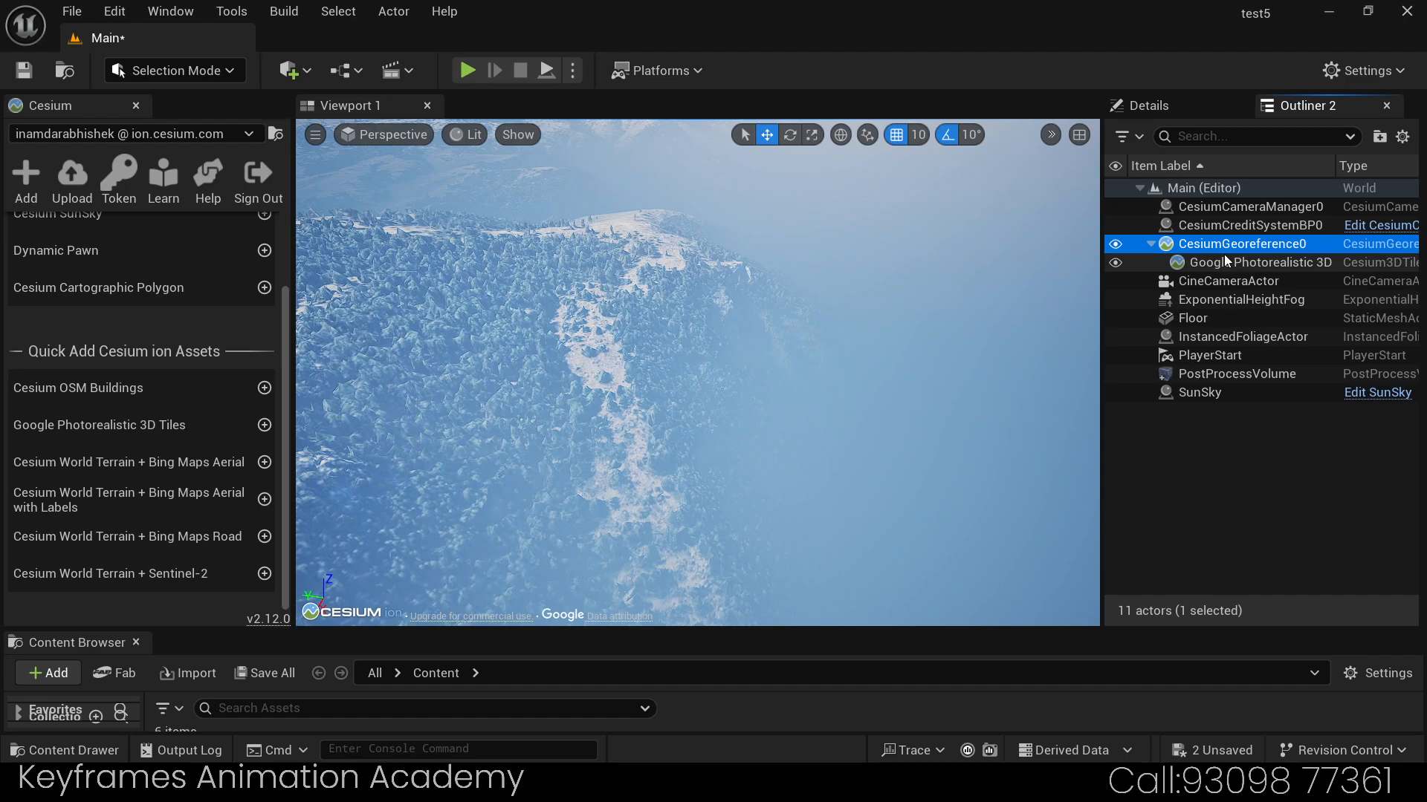
Step: Hide the ExponentialHeightFog actor to clear the haze over the terrain
click(1243, 300)
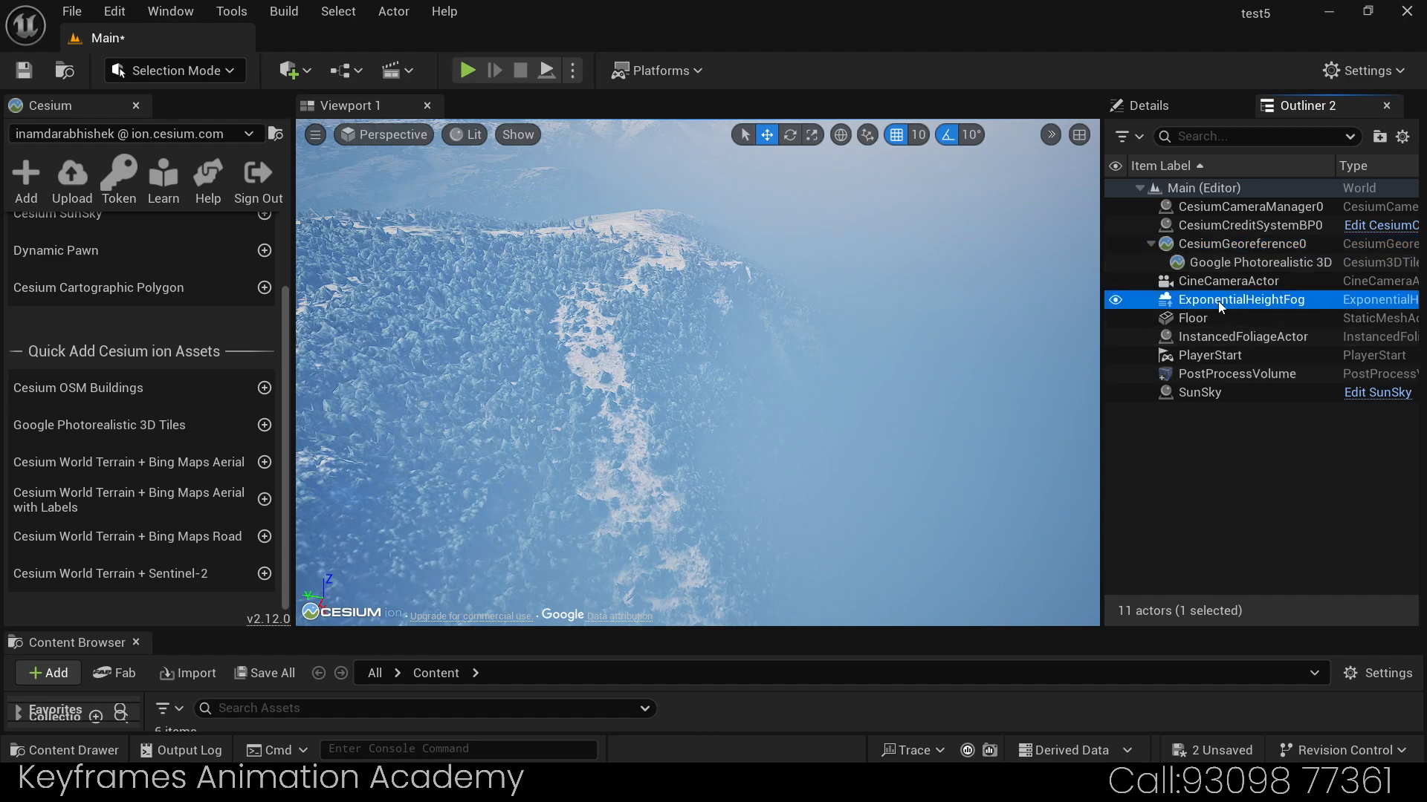
click(1116, 300)
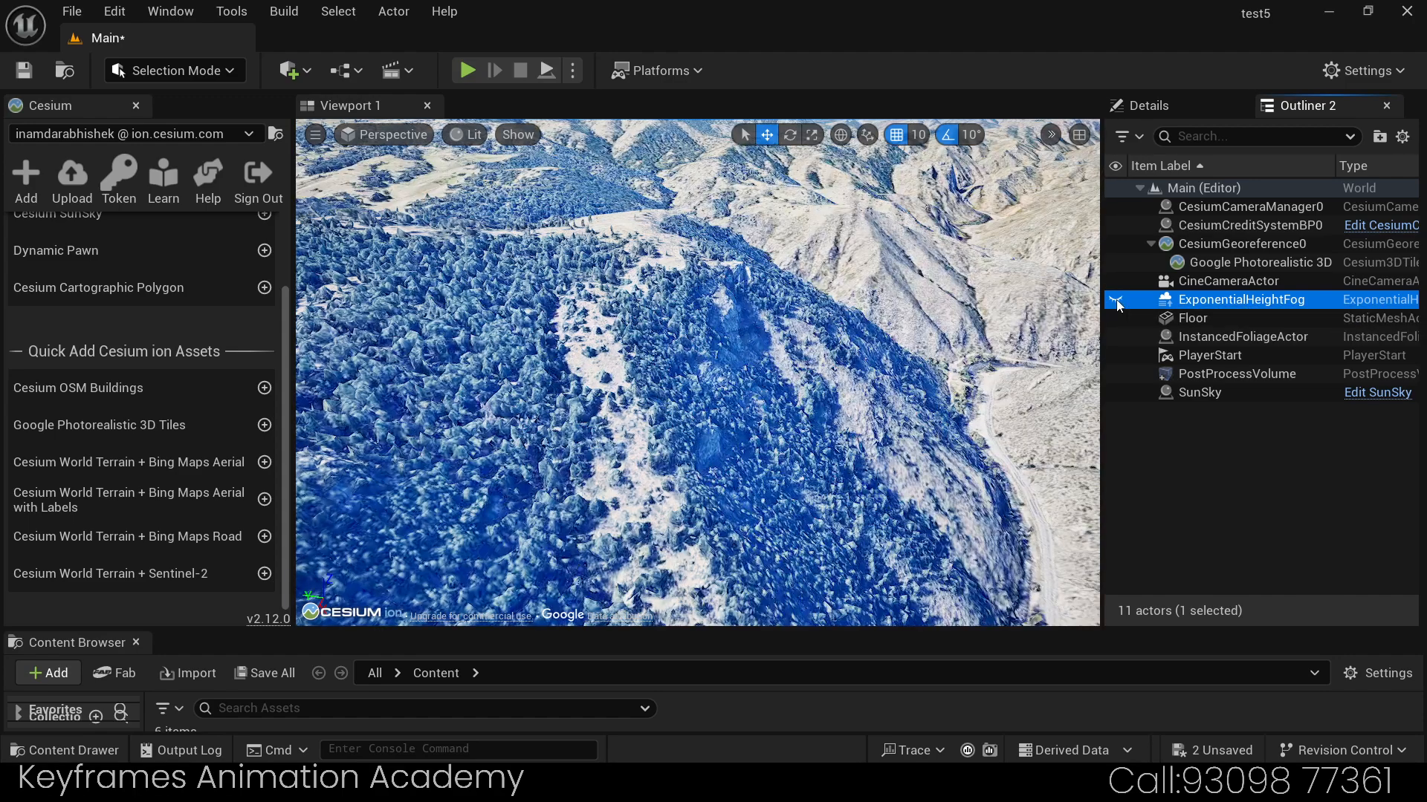
click(1116, 300)
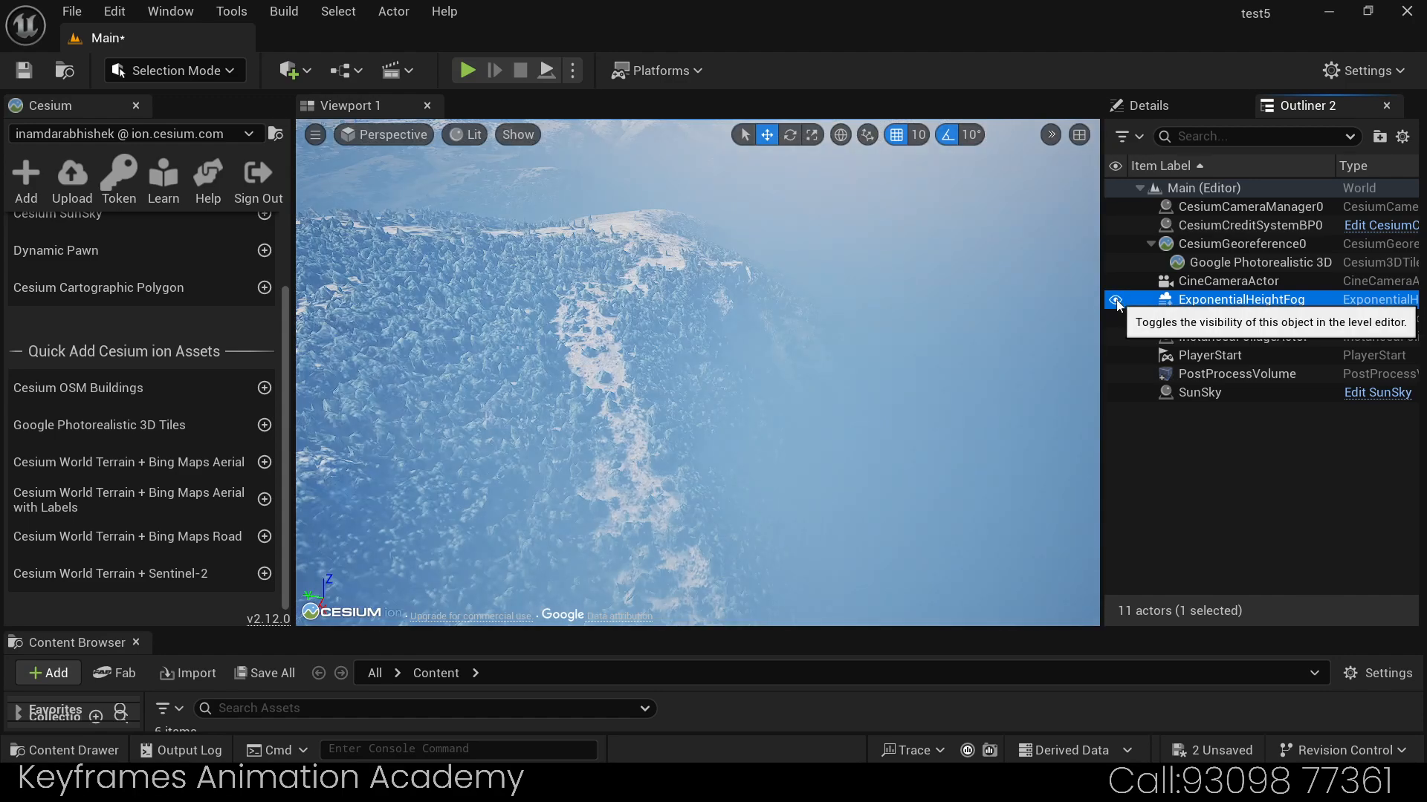
click(1116, 301)
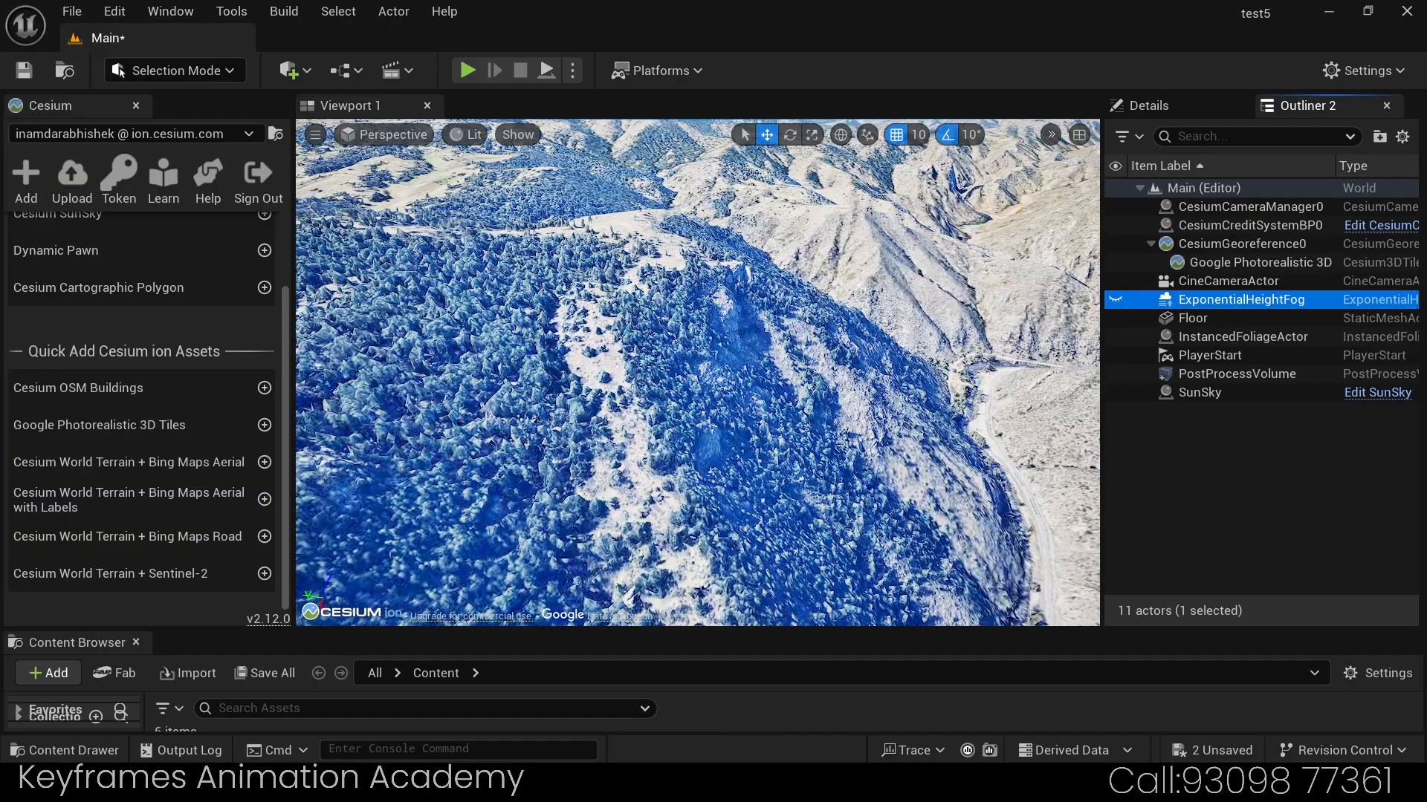
right_drag(776, 374, 477, 427)
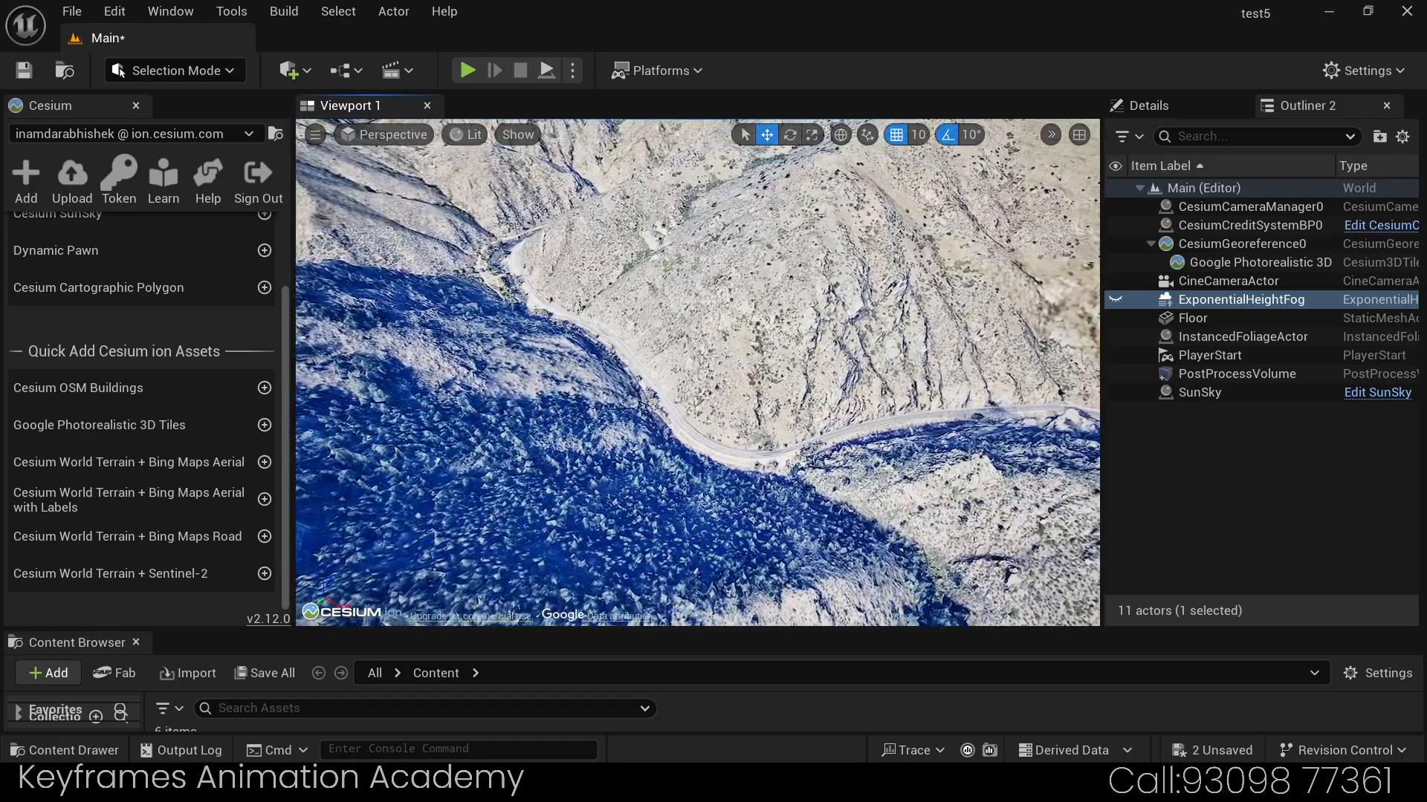
Step: Increase the viewport camera speed for flying over the terrain
click(1051, 135)
mouse_move(1146, 225)
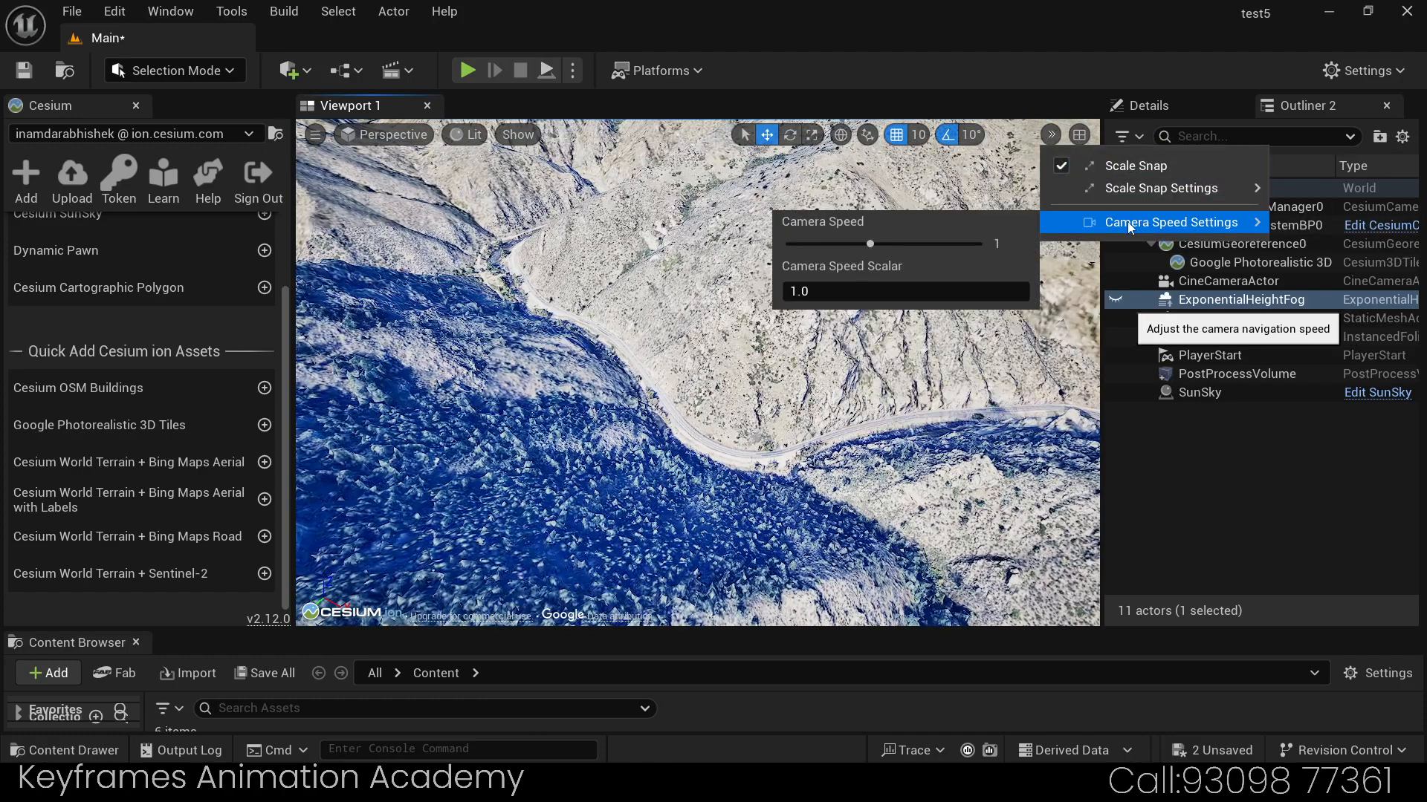
drag(891, 244, 955, 243)
click(930, 73)
Step: Fly the viewport camera across the mountains and along the valley road to inspect the photorealistic terrain
key(w)
right_drag(832, 312, 1041, 301)
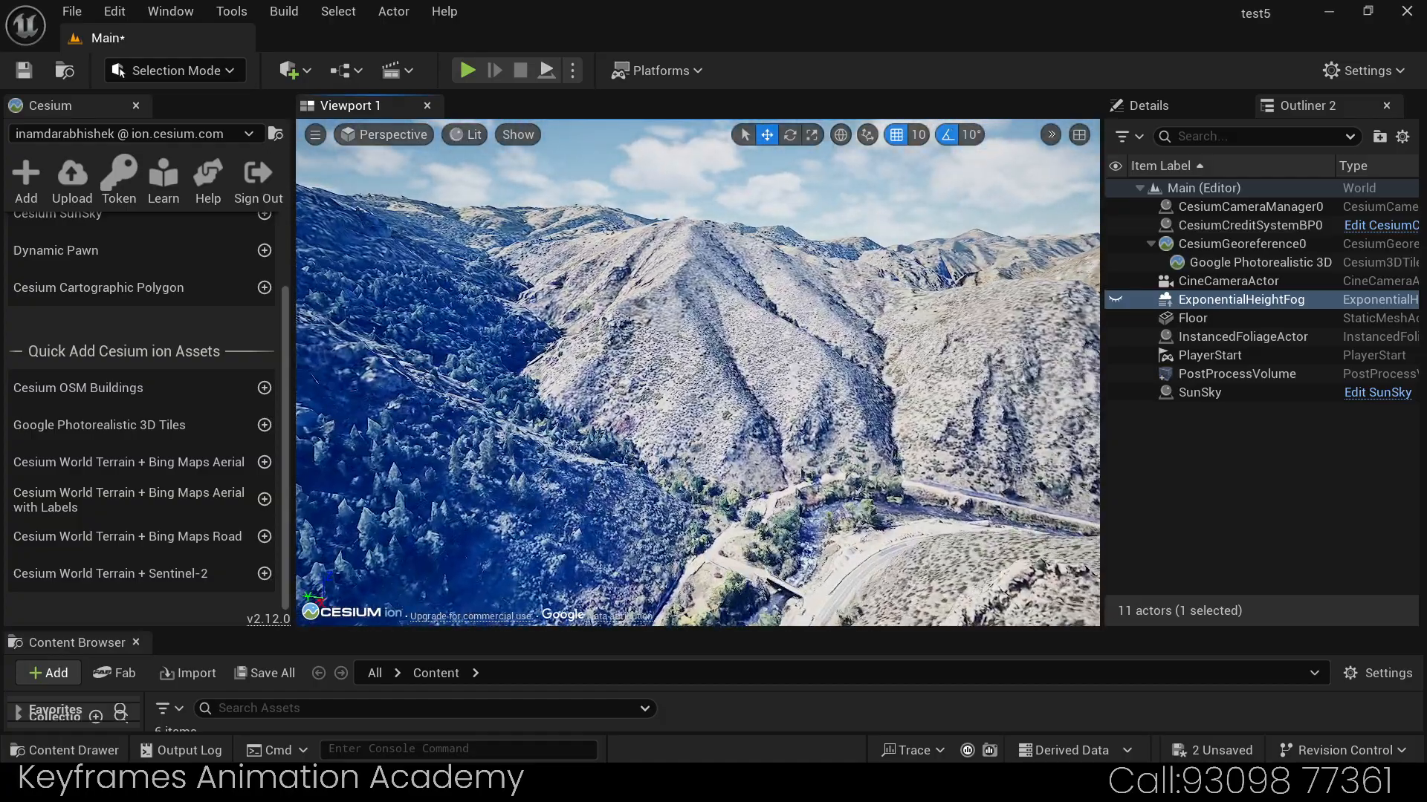
right_drag(1040, 301, 1070, 332)
key(w)
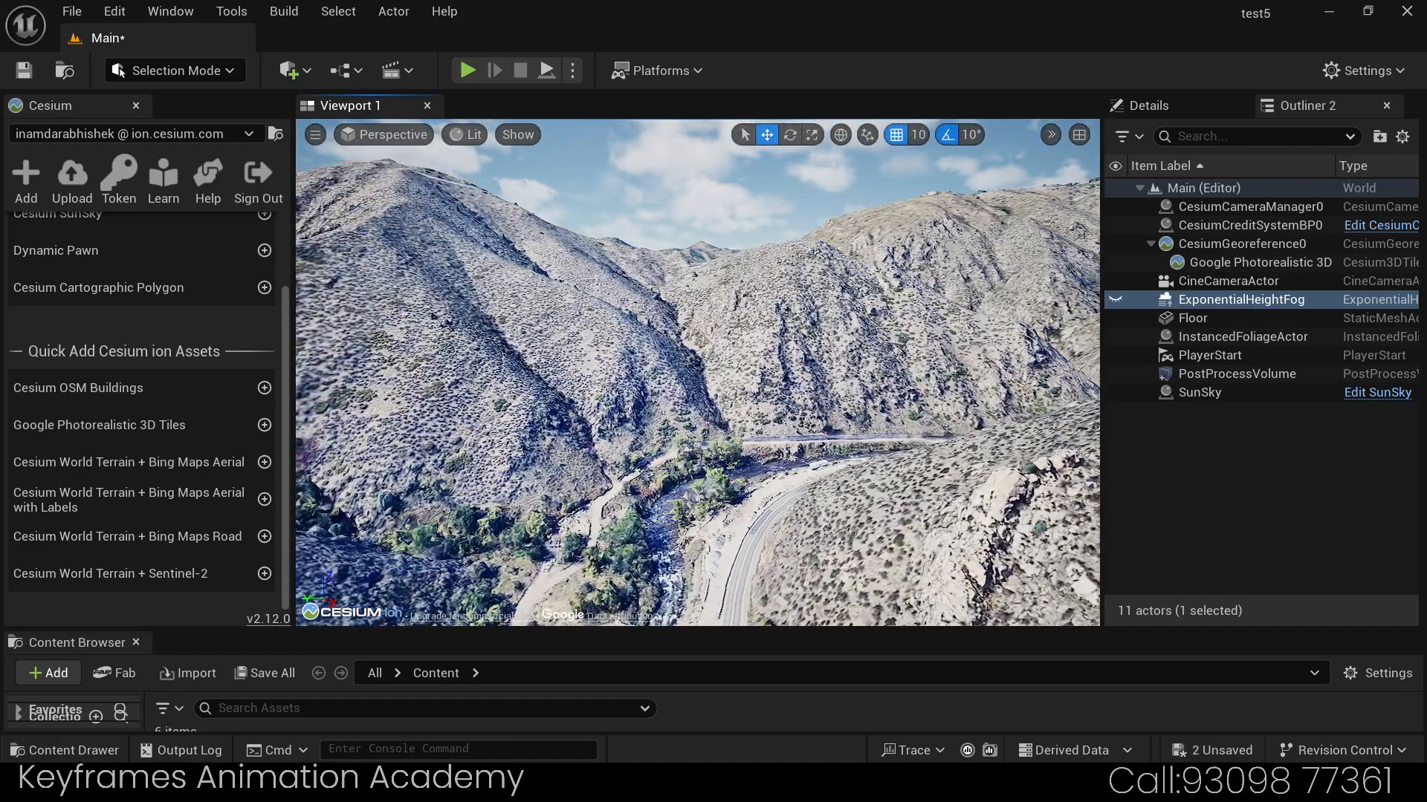
mouse_move(1070, 332)
right_down()
mouse_move(1091, 347)
mouse_move(1114, 318)
mouse_move(1113, 334)
mouse_move(1087, 342)
mouse_move(1102, 321)
mouse_move(1086, 306)
mouse_move(1089, 336)
right_up()
key(w)
key(w)
key(w)
key(w)
key(w)
key(a)
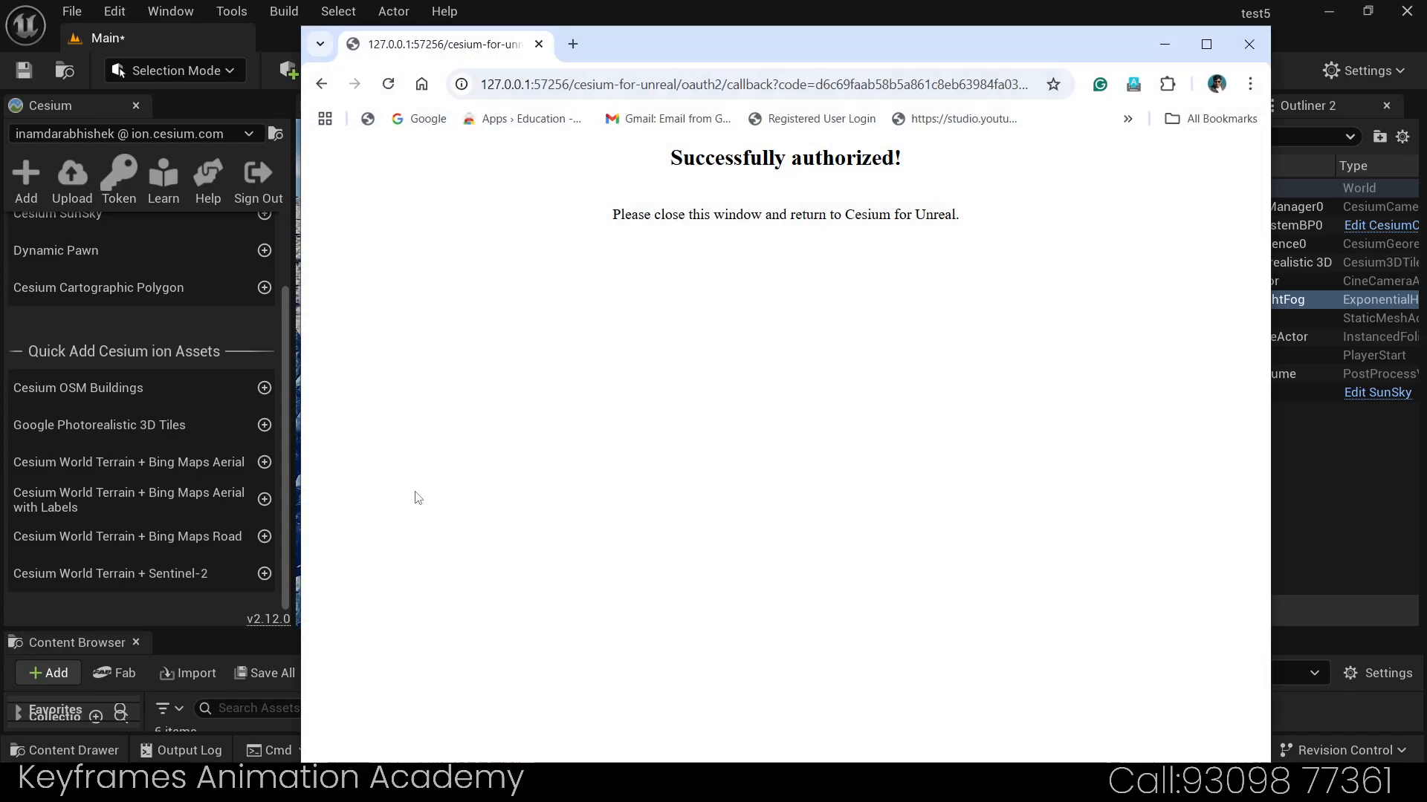
Step: Open Google Maps in a new browser tab by searching for "google map"
click(566, 45)
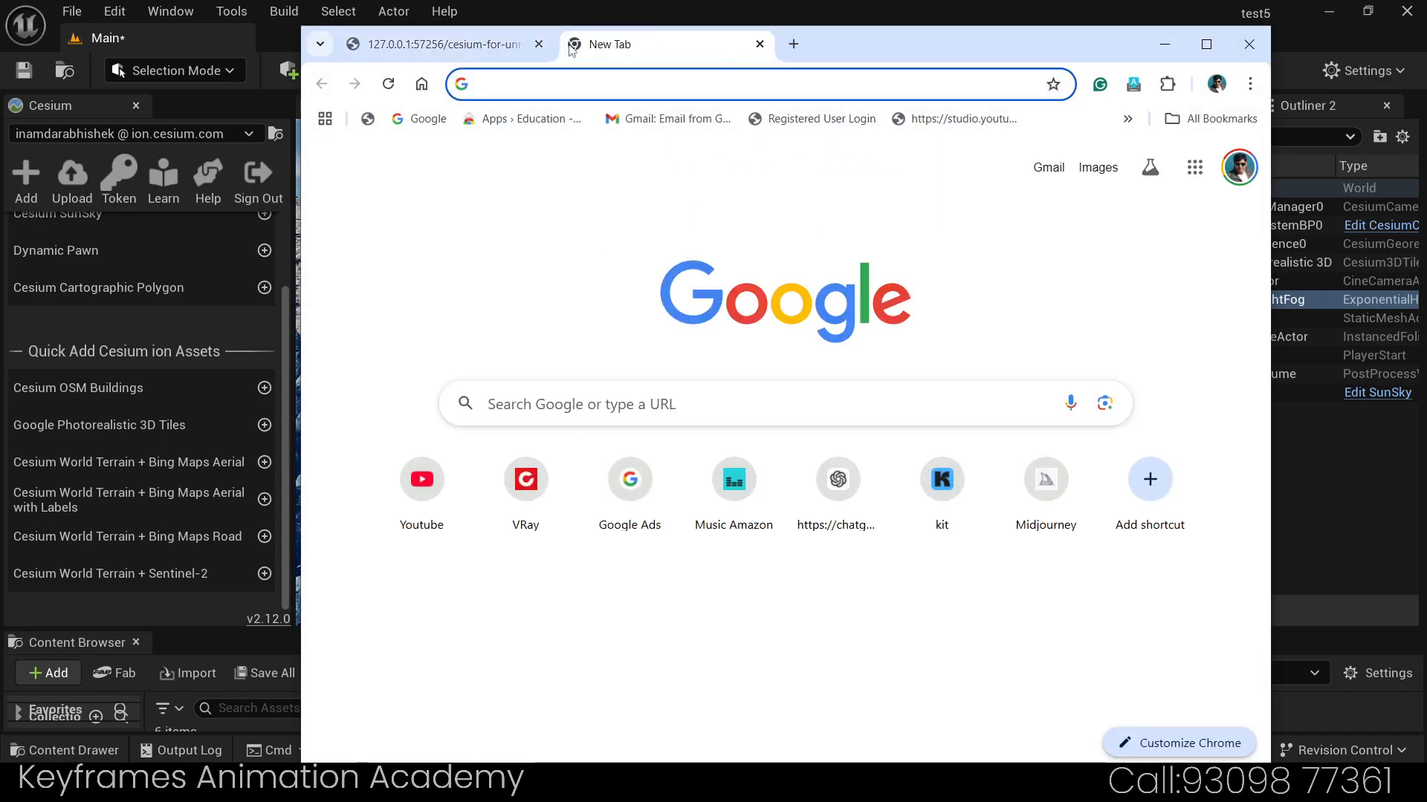
text(google ma)
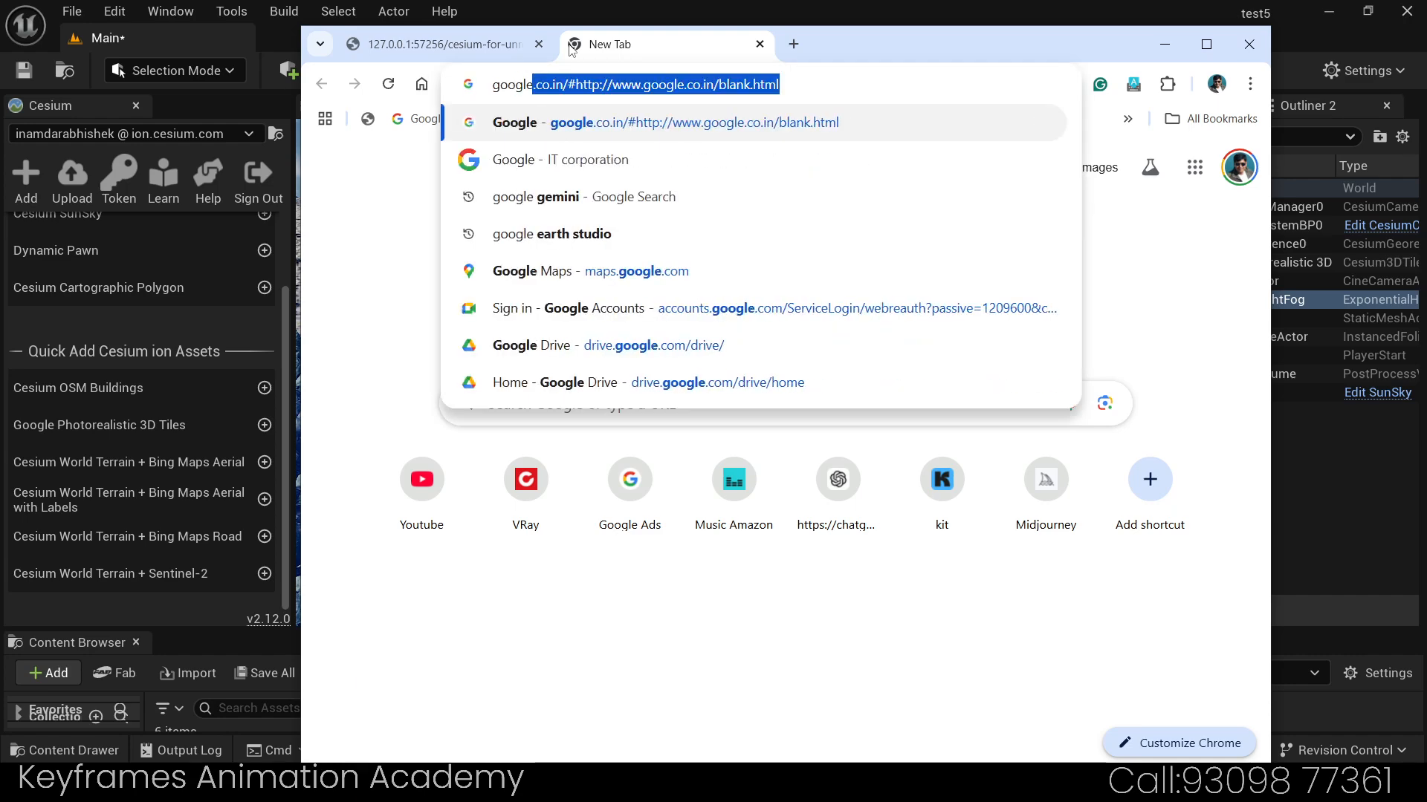
text(p)
key(Return)
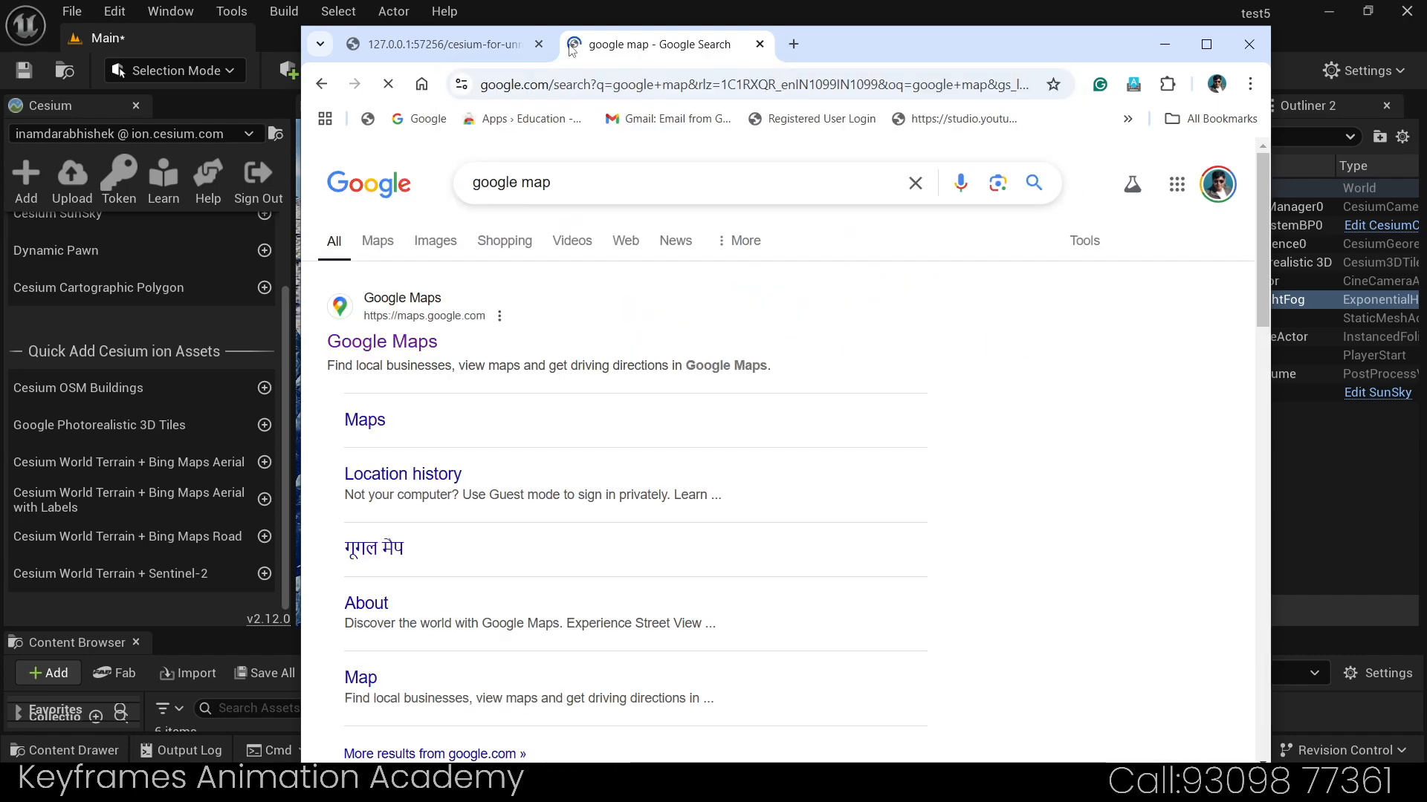
click(393, 339)
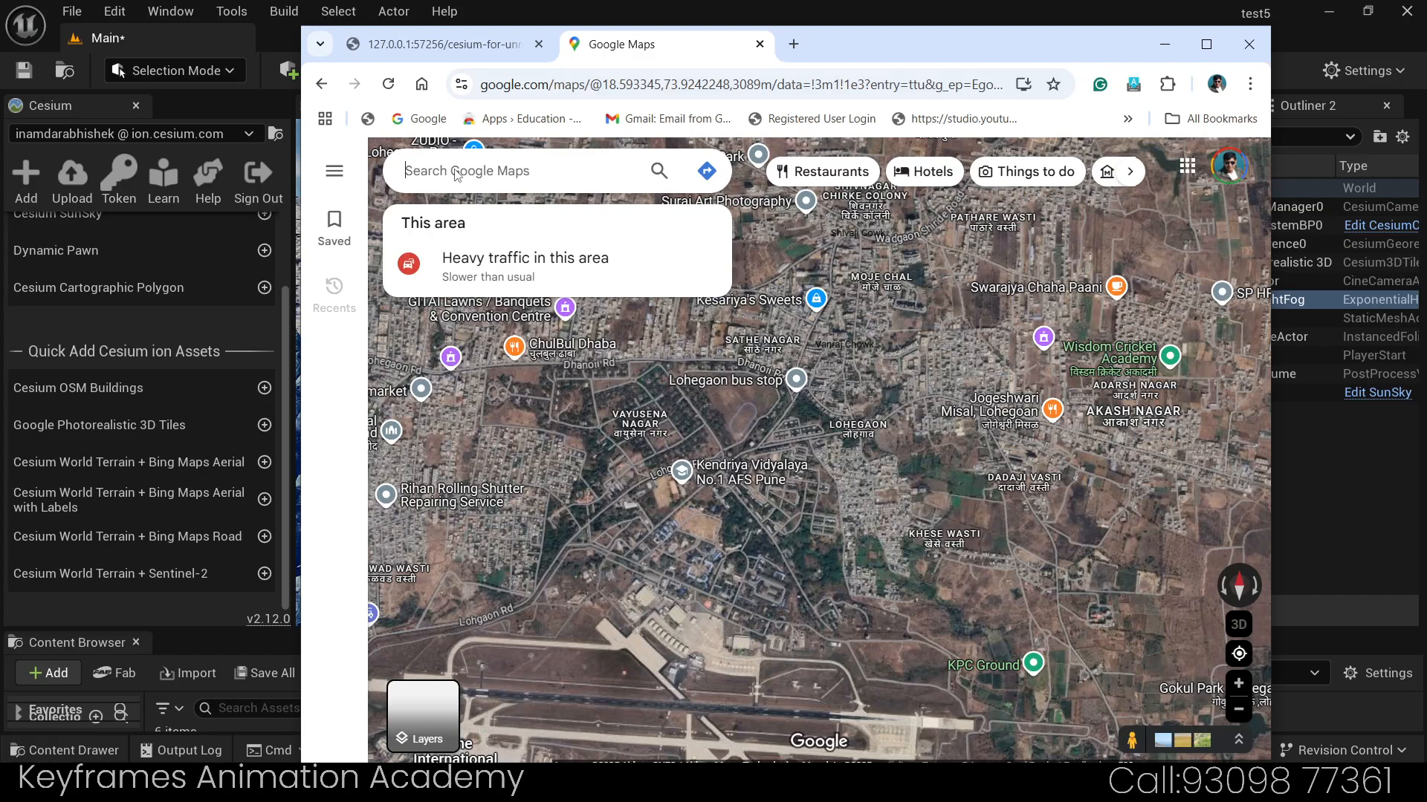
Step: Search Google Maps for London Gatwick Airport and open that place
click(455, 171)
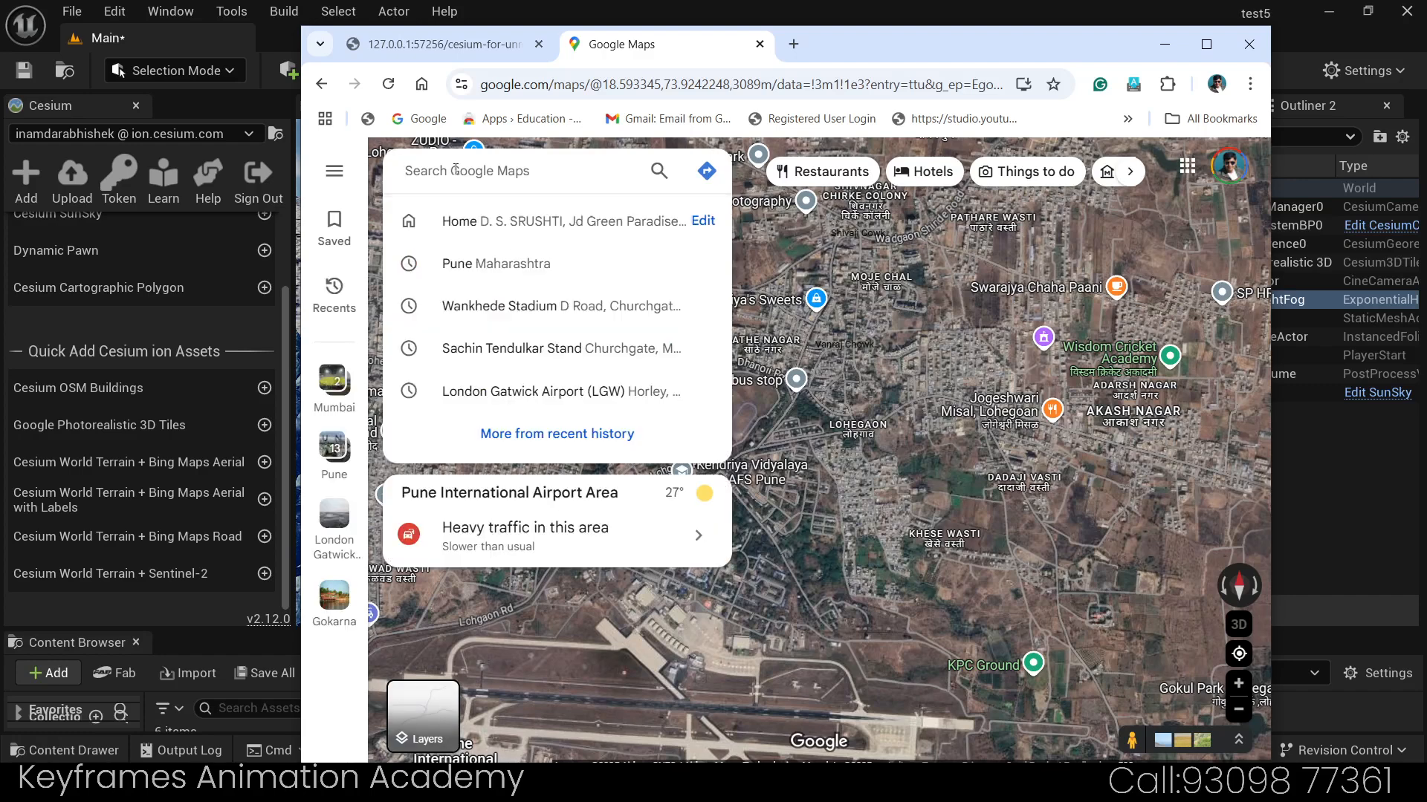
text(lon)
key(Down)
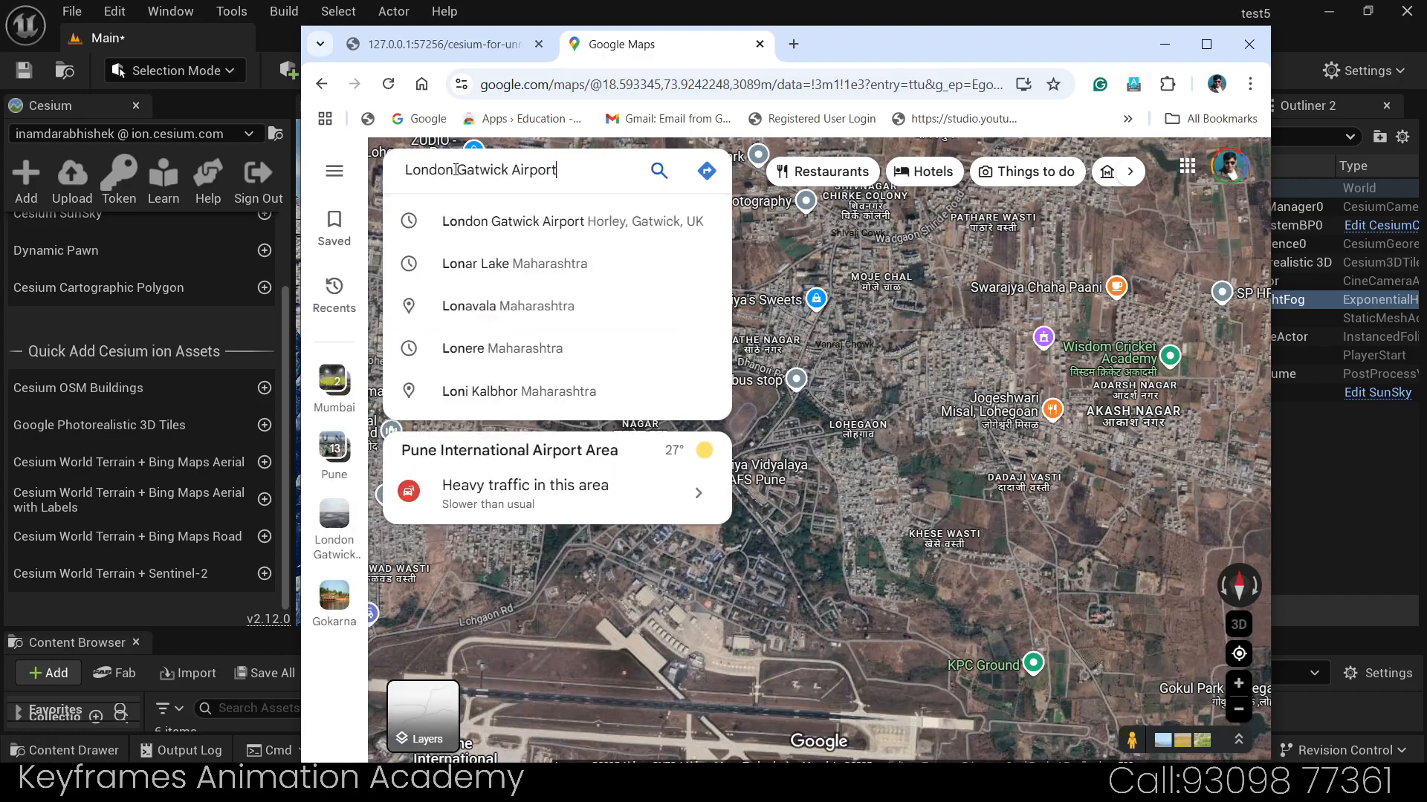
key(Down)
key(Up)
key(Return)
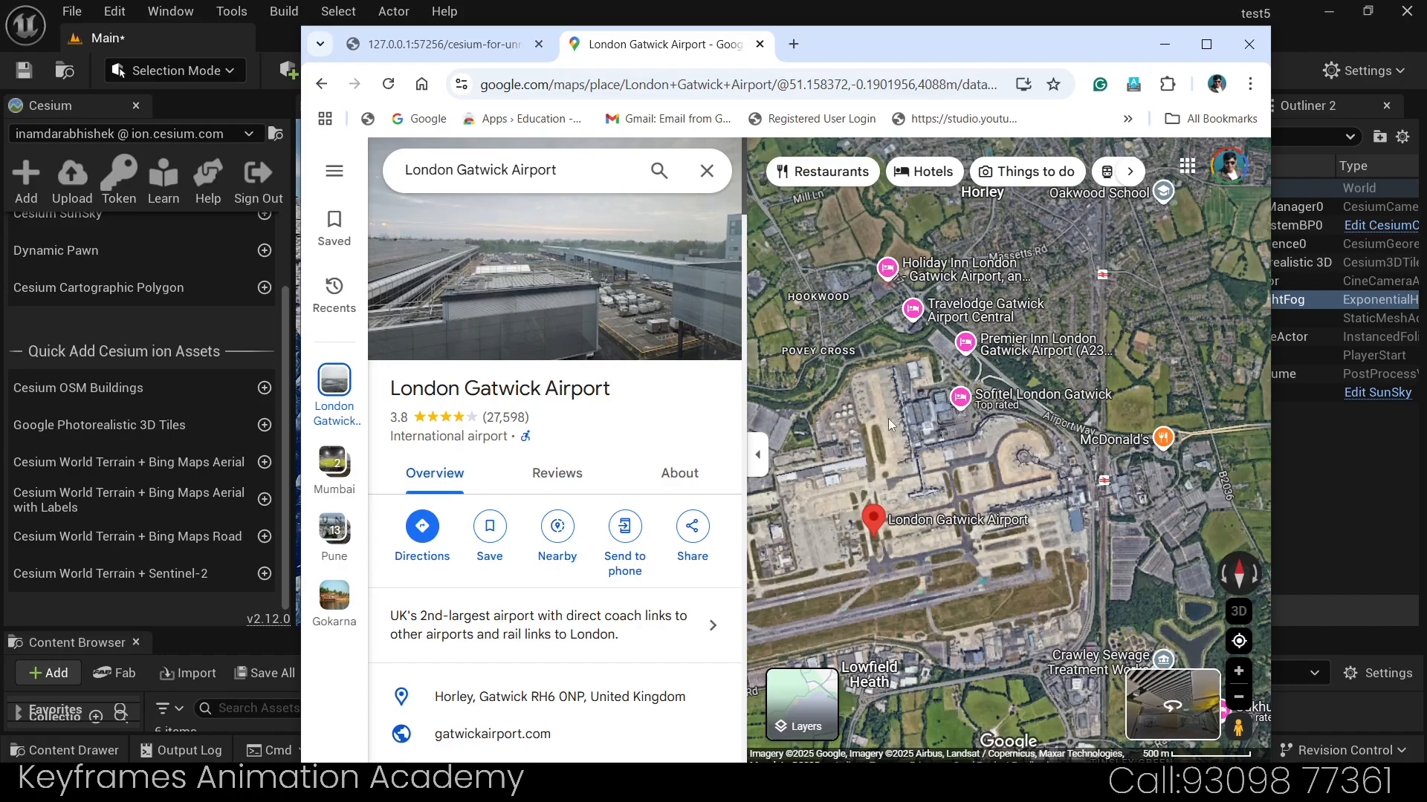
Step: Examine the satellite map around London Gatwick Airport and Horley for a suitable location
drag(895, 413, 1139, 334)
scroll(961, 421, down, 3)
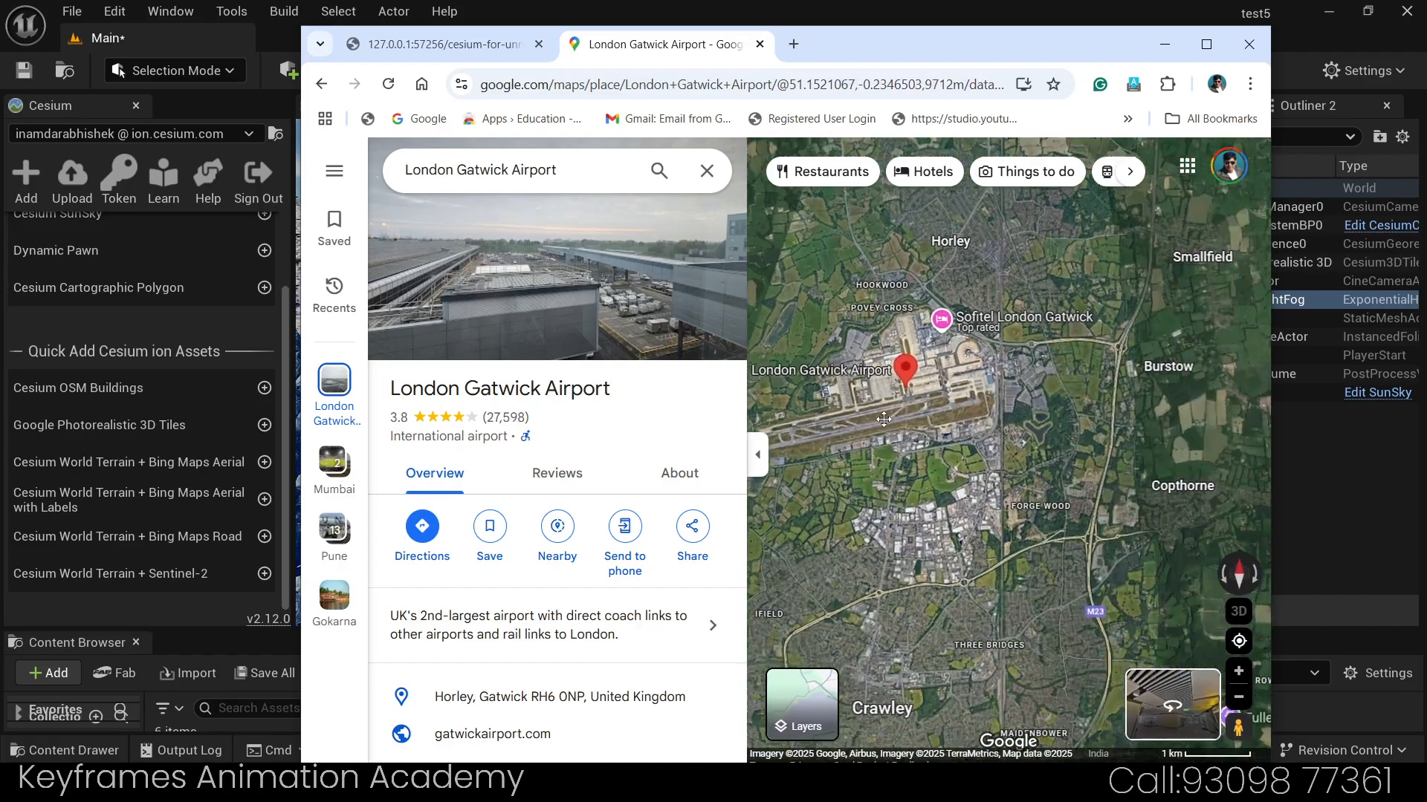
drag(1023, 464, 945, 413)
scroll(961, 368, up, 1)
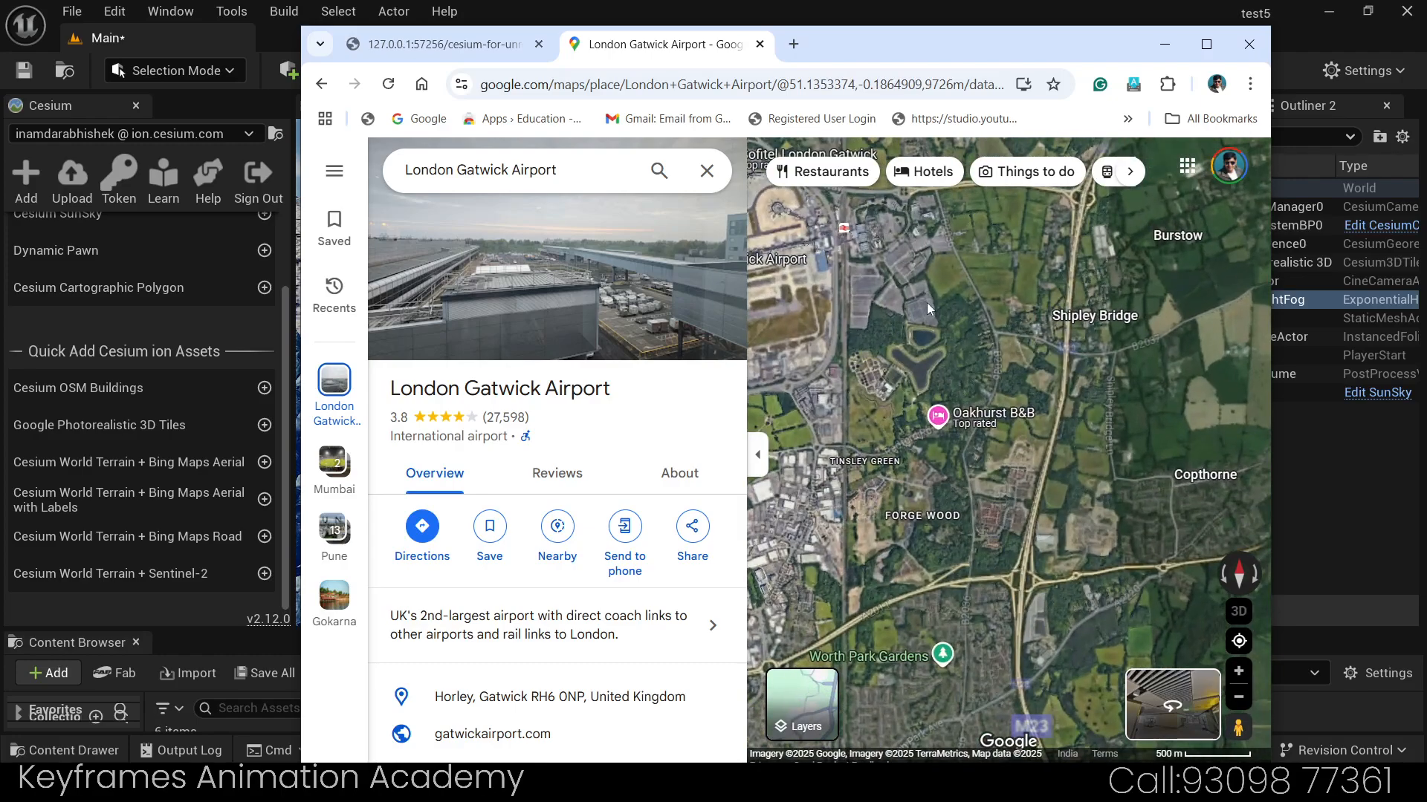
drag(1000, 201, 994, 353)
scroll(863, 334, up, 2)
drag(863, 335, 954, 479)
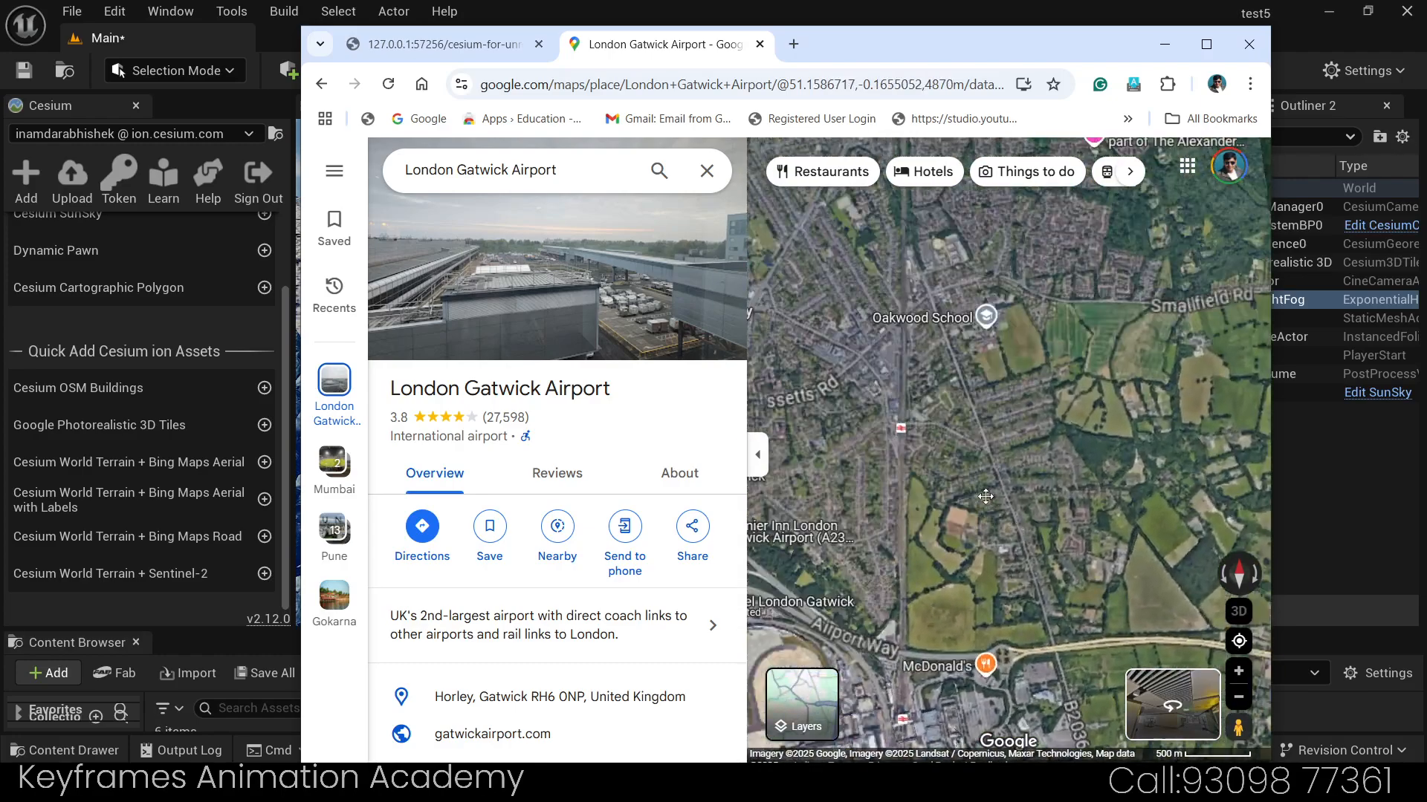
scroll(958, 401, up, 2)
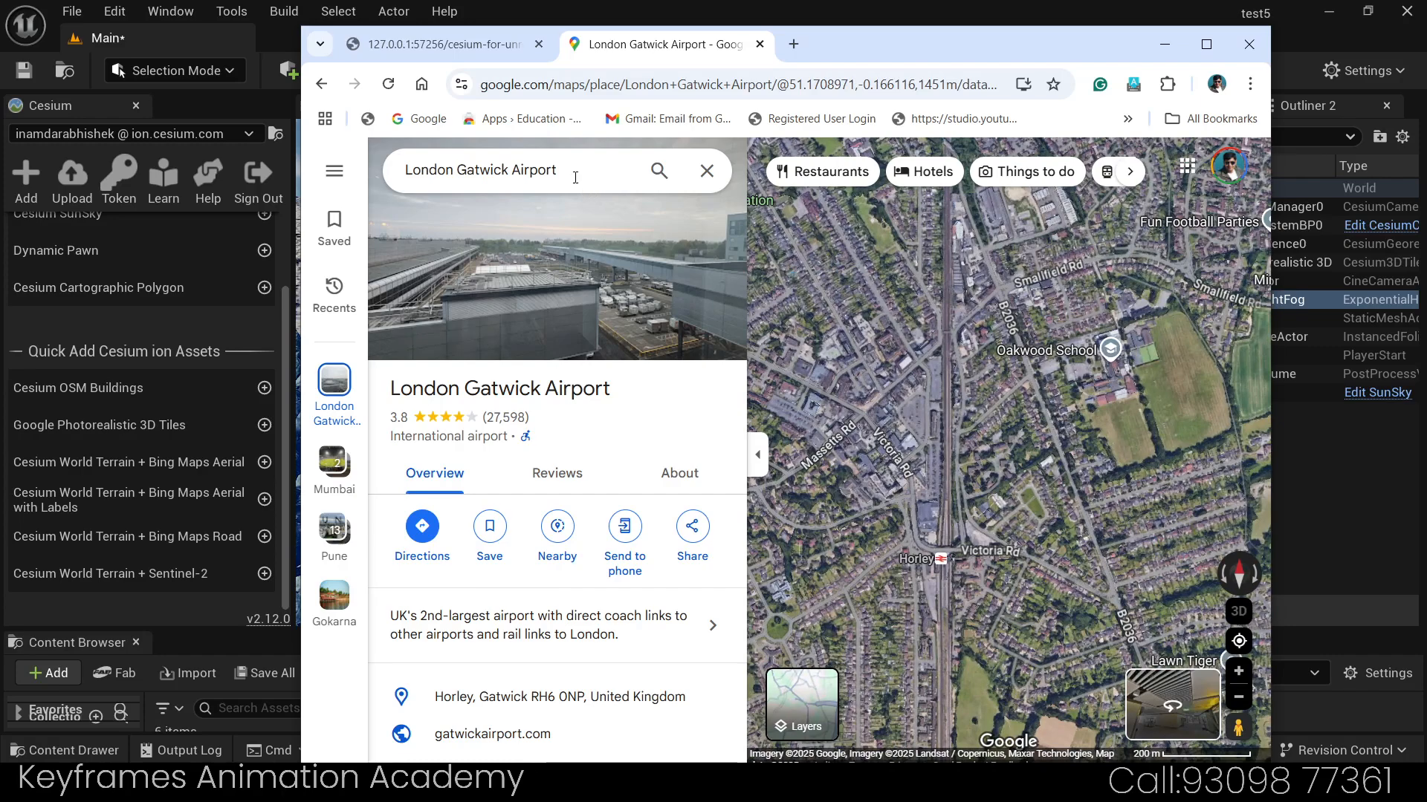
Step: Change the Google Maps search to London Bridge and open the London, UK result
drag(576, 172, 456, 171)
key(BackSpace)
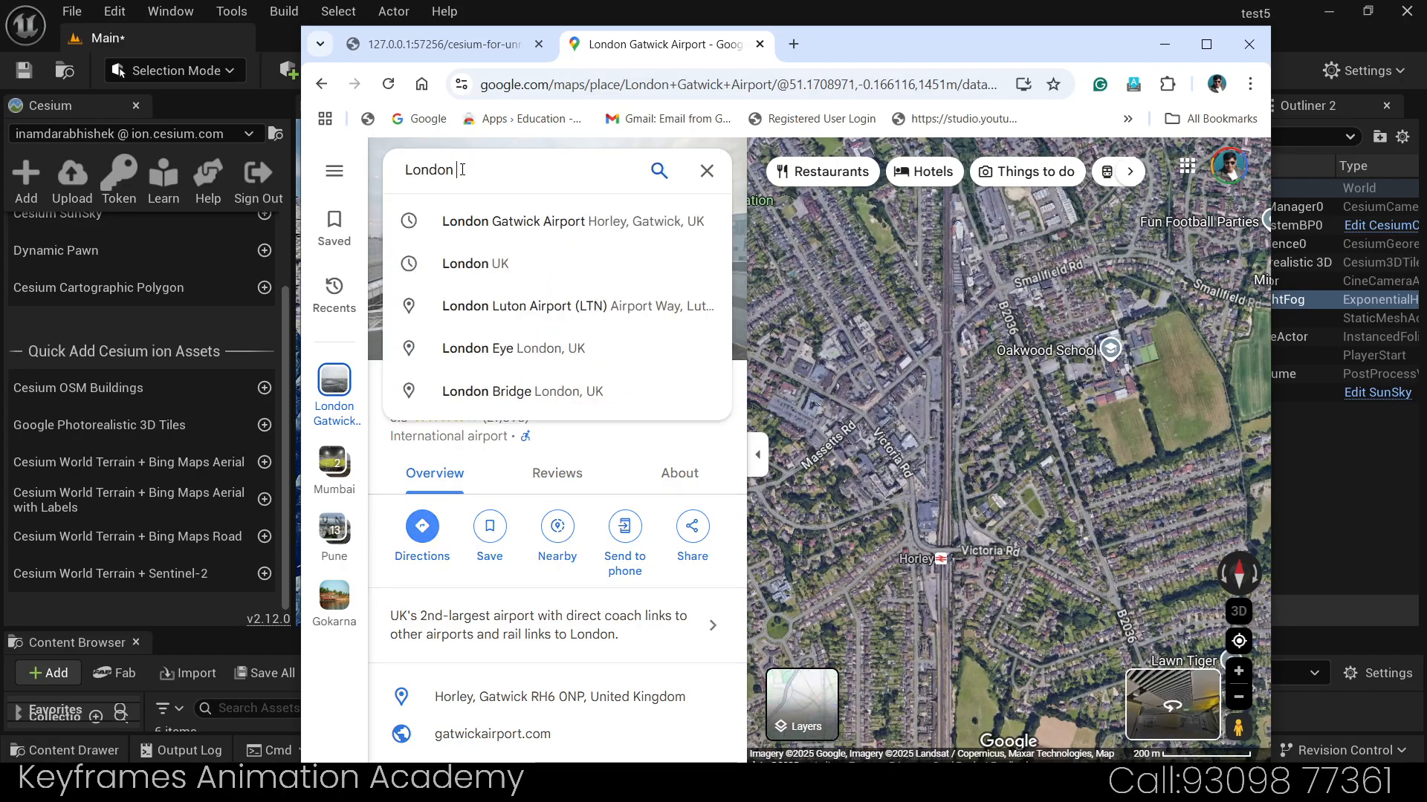
text(Bridg)
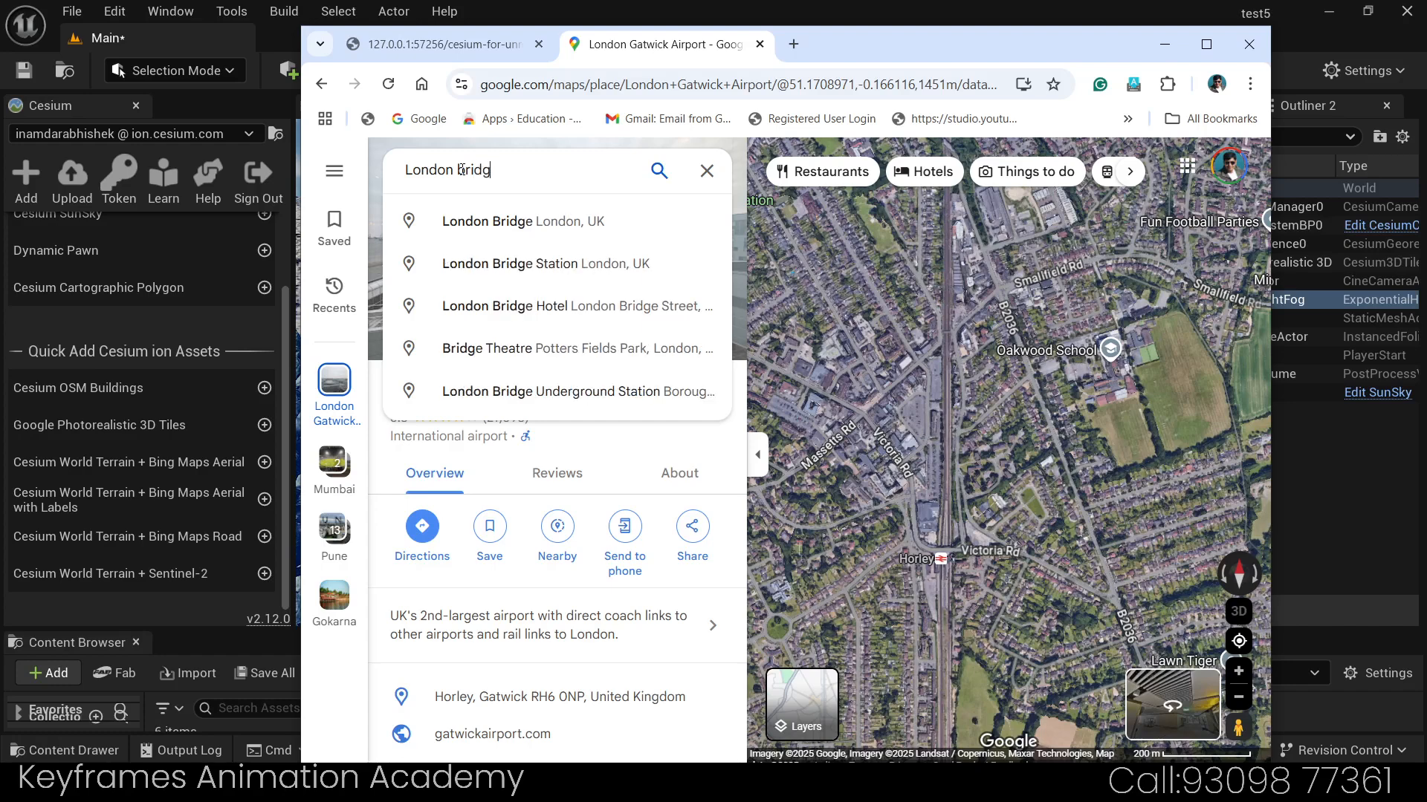
click(477, 221)
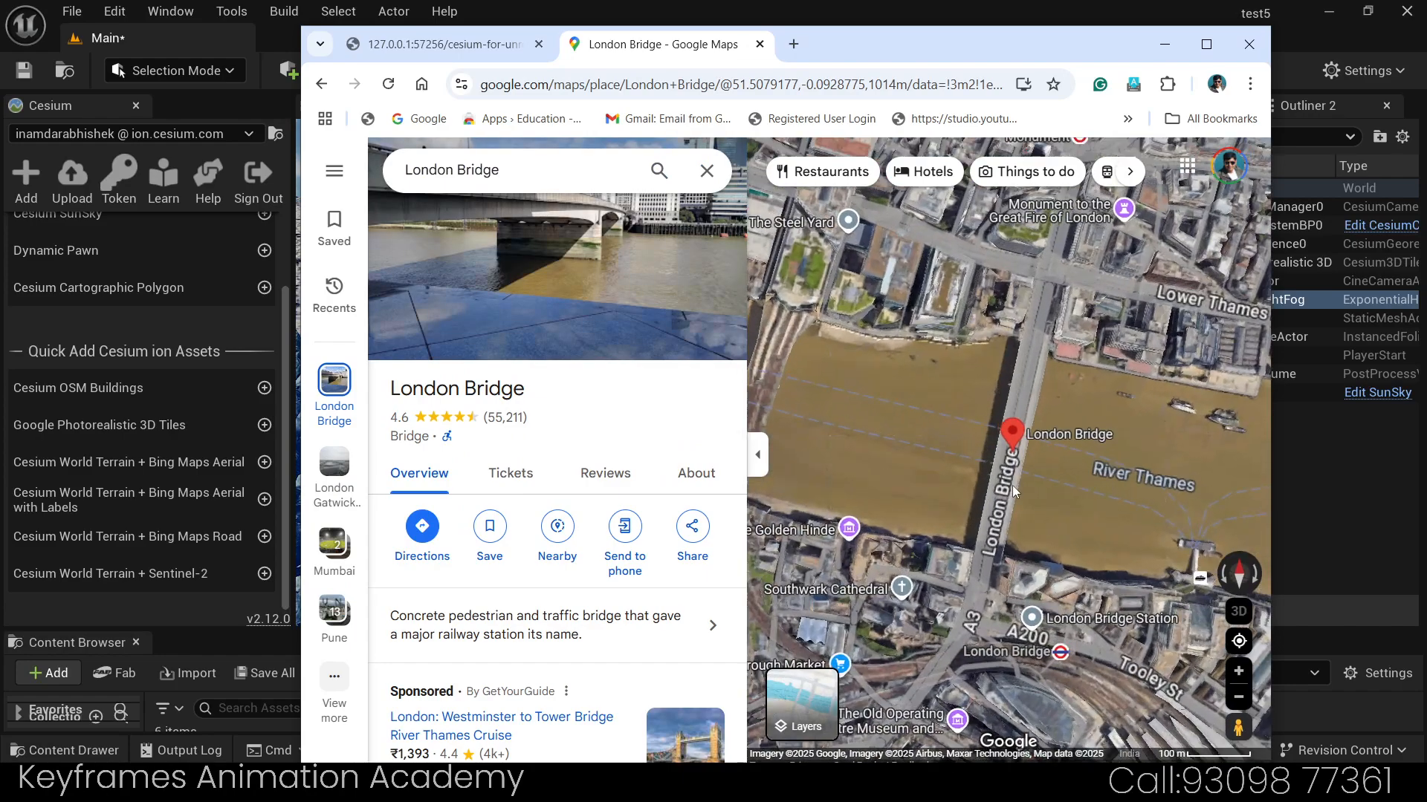
Step: Copy the coordinates 51.50618, -0.08806 of the road junction at the south end of London Bridge
scroll(1003, 520, up, 3)
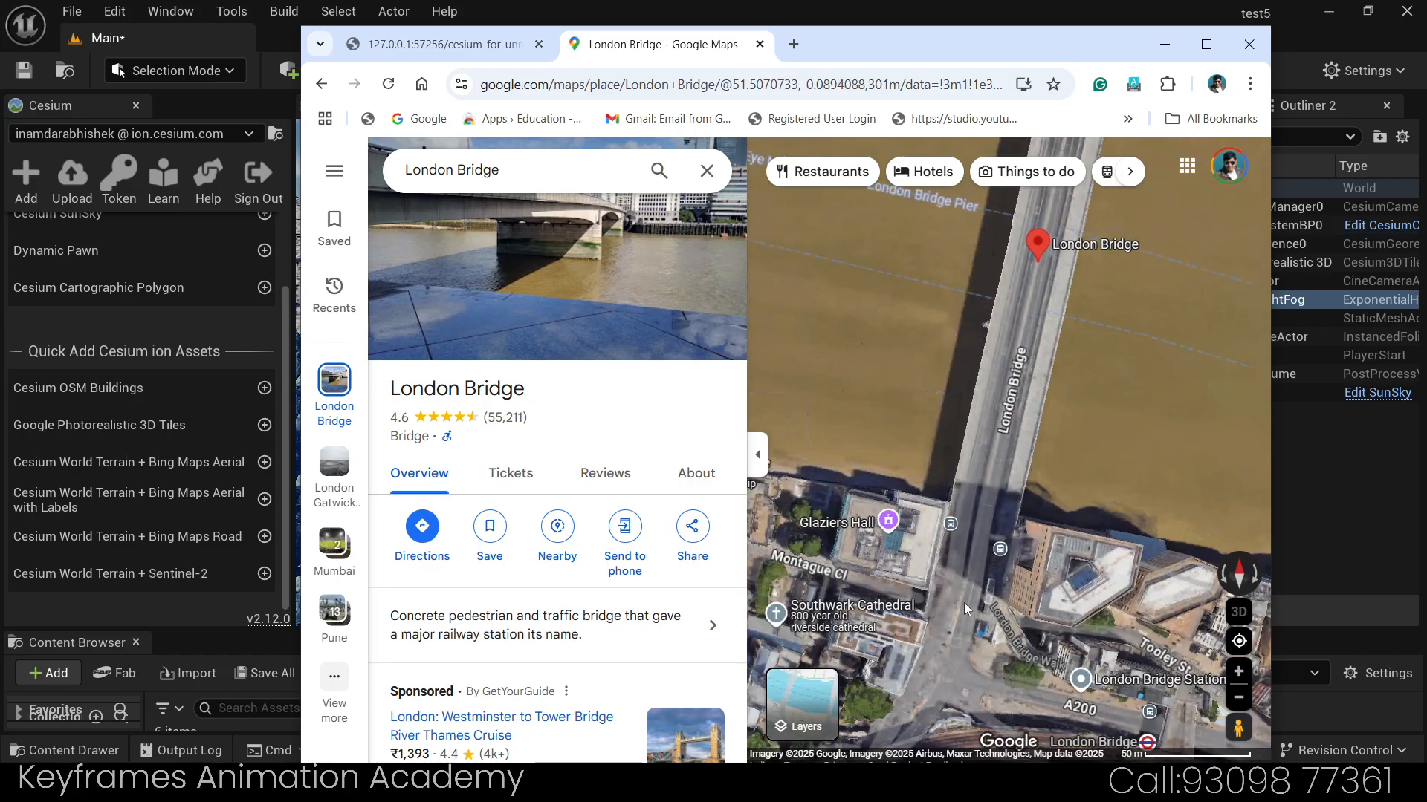
drag(964, 604, 933, 480)
right_click(960, 544)
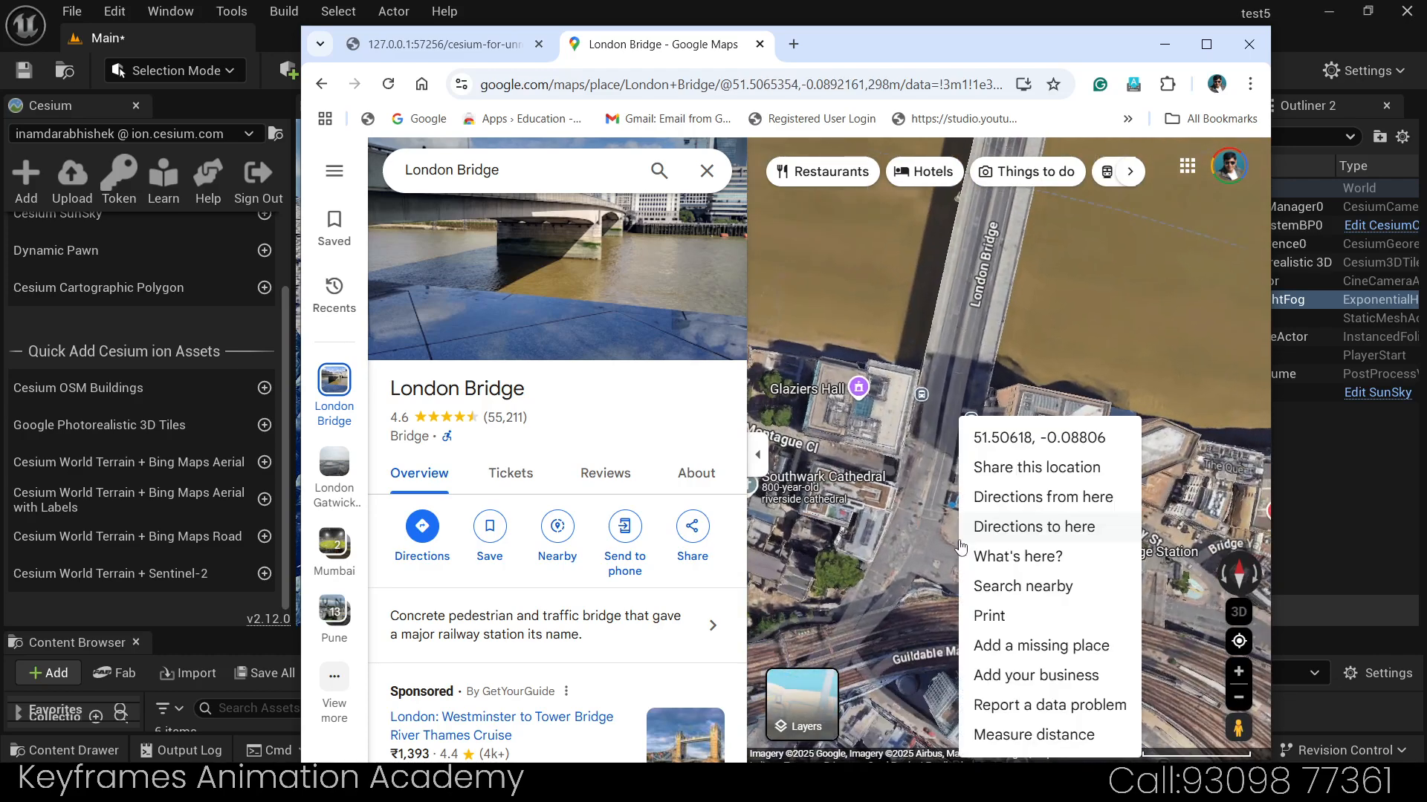
click(1080, 440)
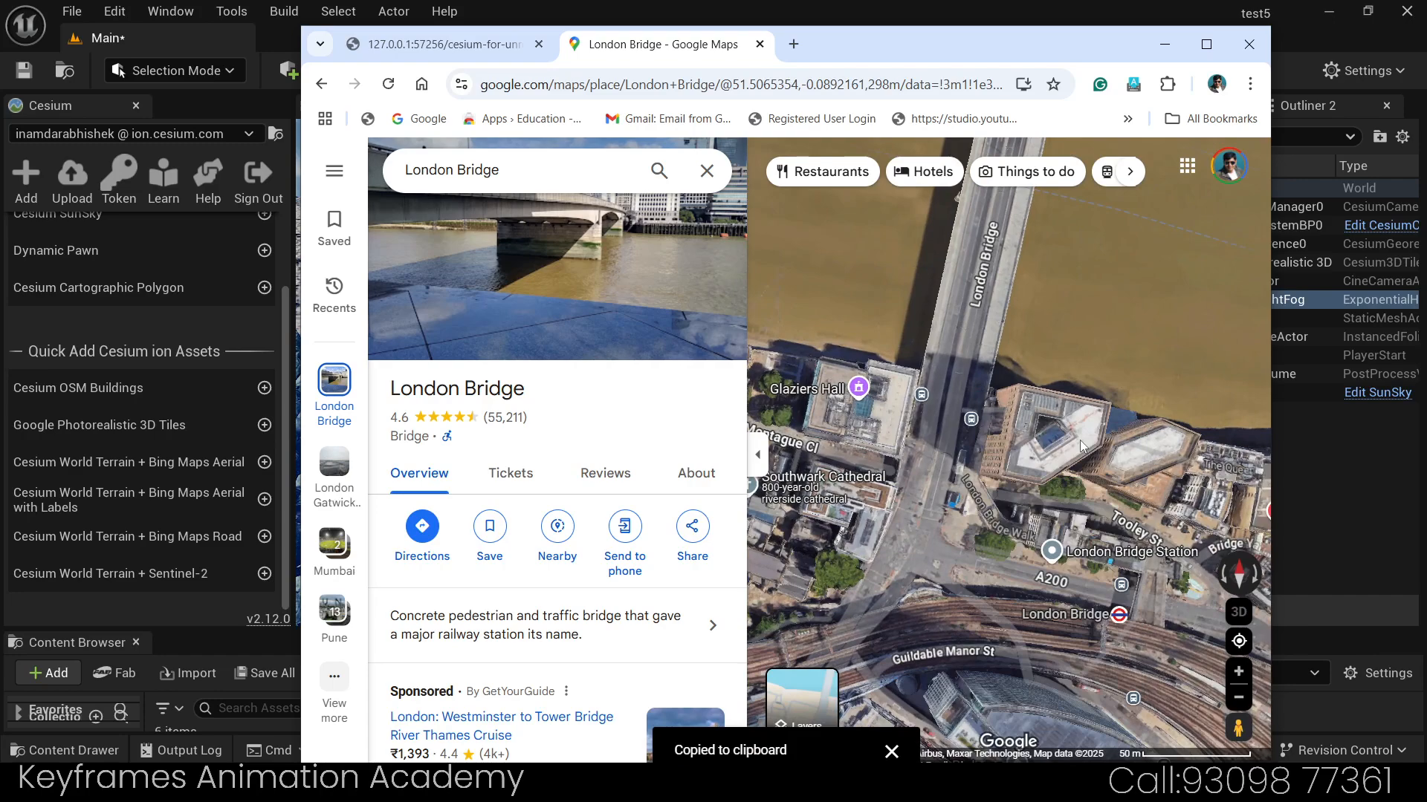
Step: Paste the coordinates into a new Notepad document and split latitude and longitude onto separate lines
key(super)
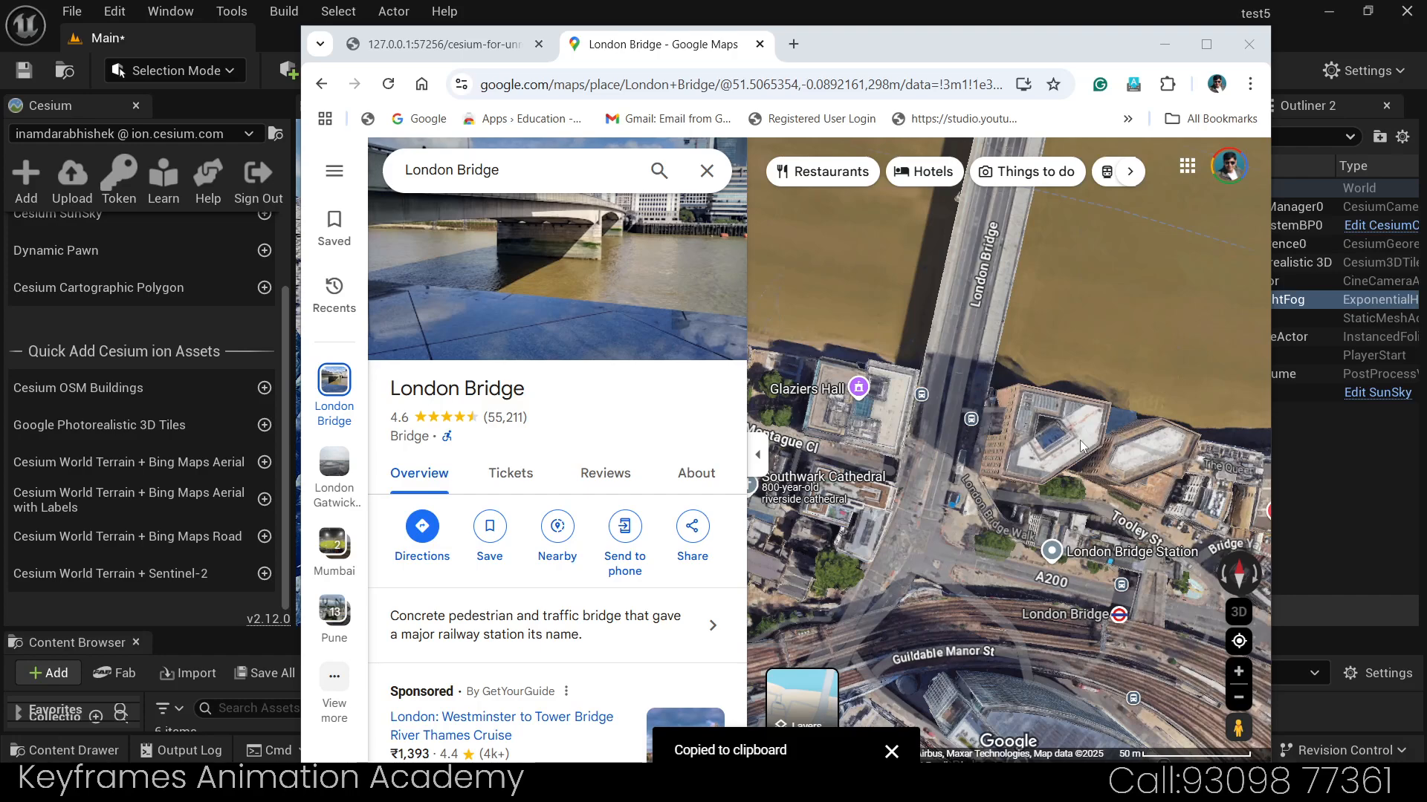
key(Return)
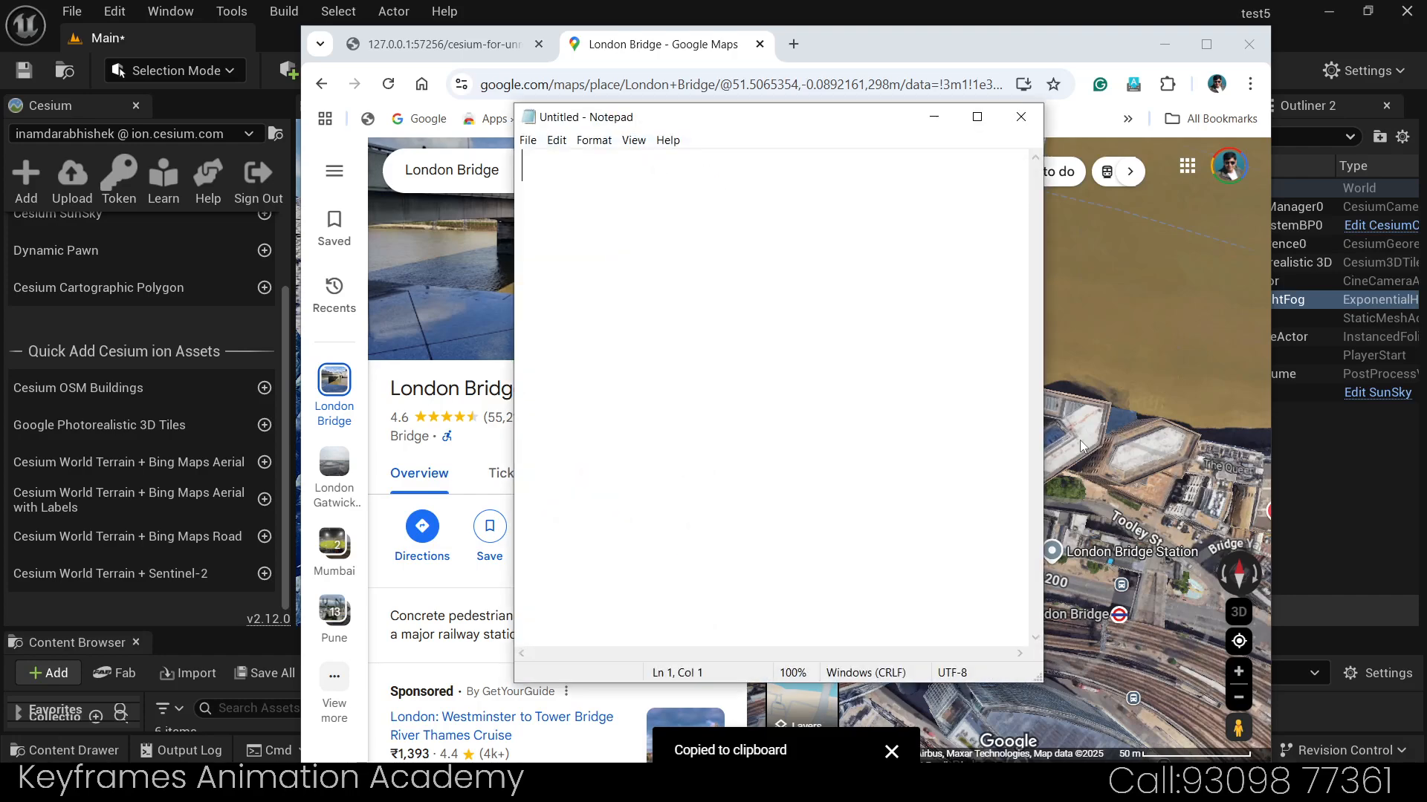
text(51.505183895947956, -0.08805556431011807)
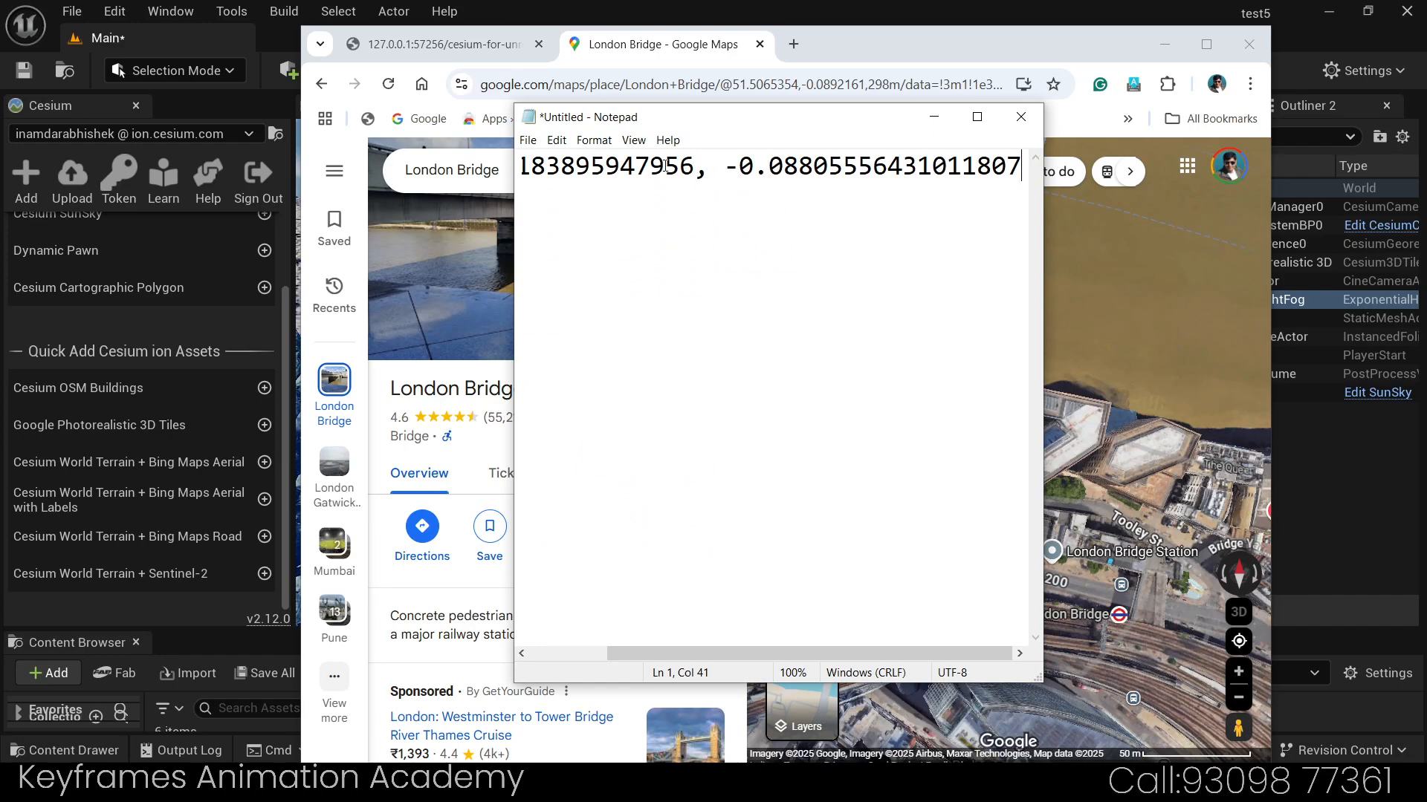
drag(698, 165, 515, 169)
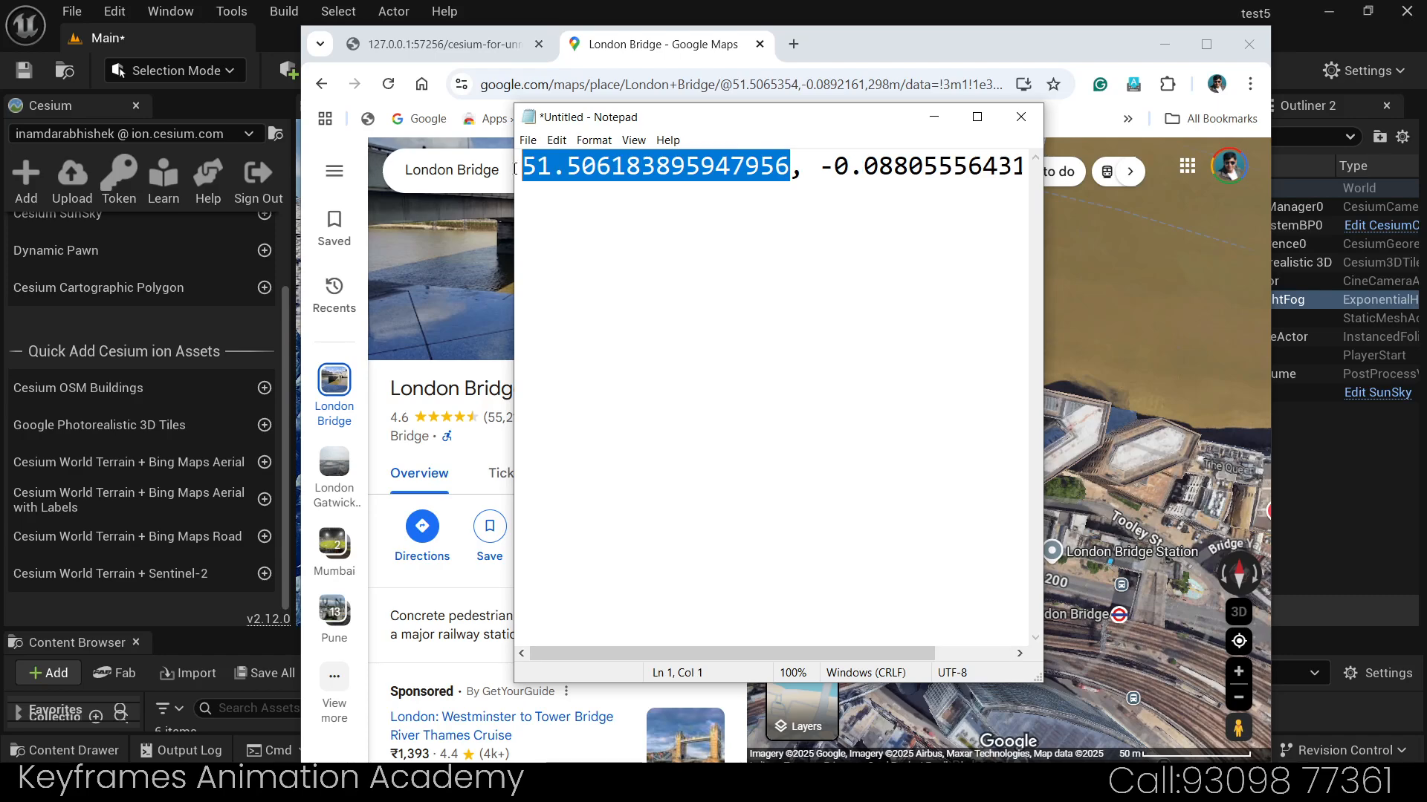
click(810, 163)
key(Return)
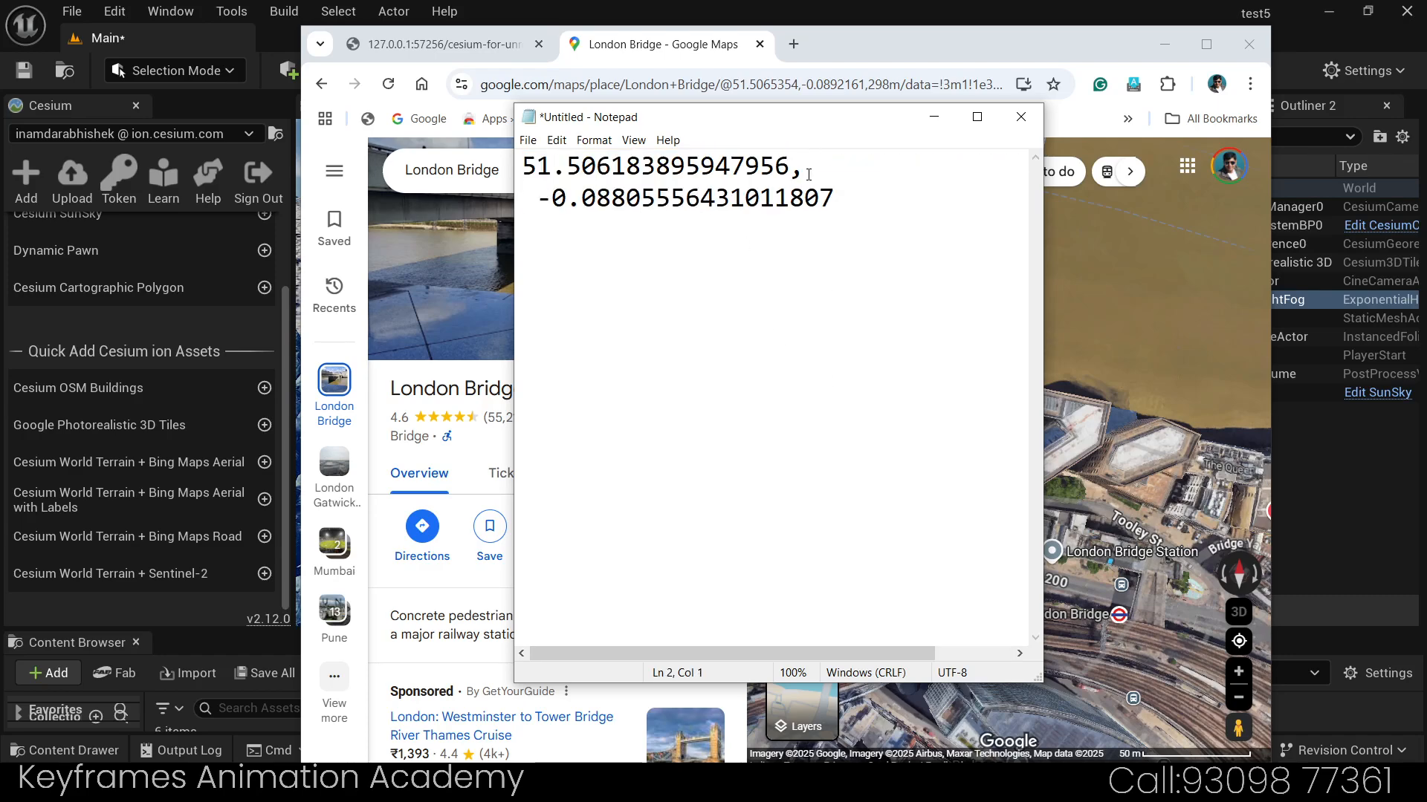
Step: Copy the latitude 51.506183895947956 from the note and return to Unreal Editor
drag(789, 167, 523, 165)
drag(790, 166, 524, 157)
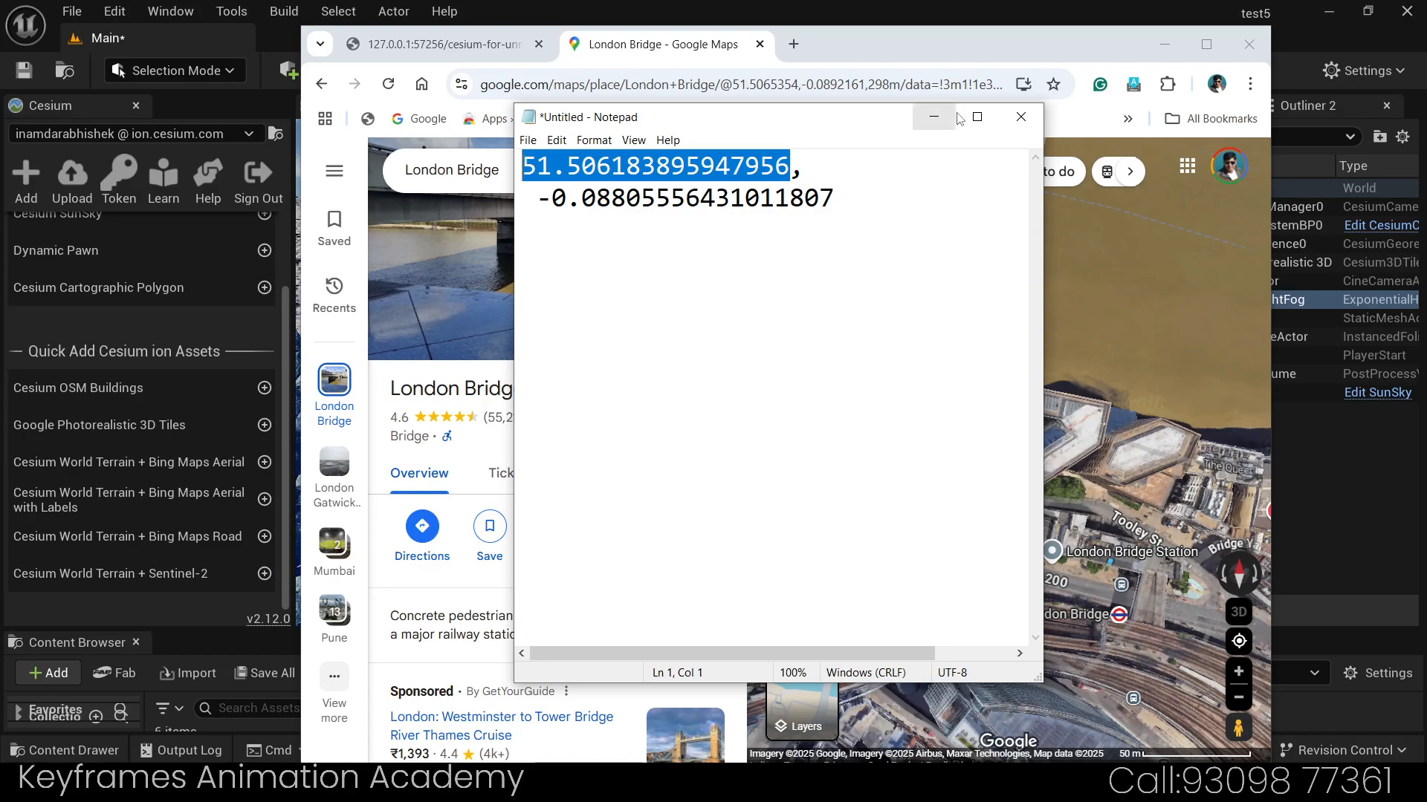
click(934, 116)
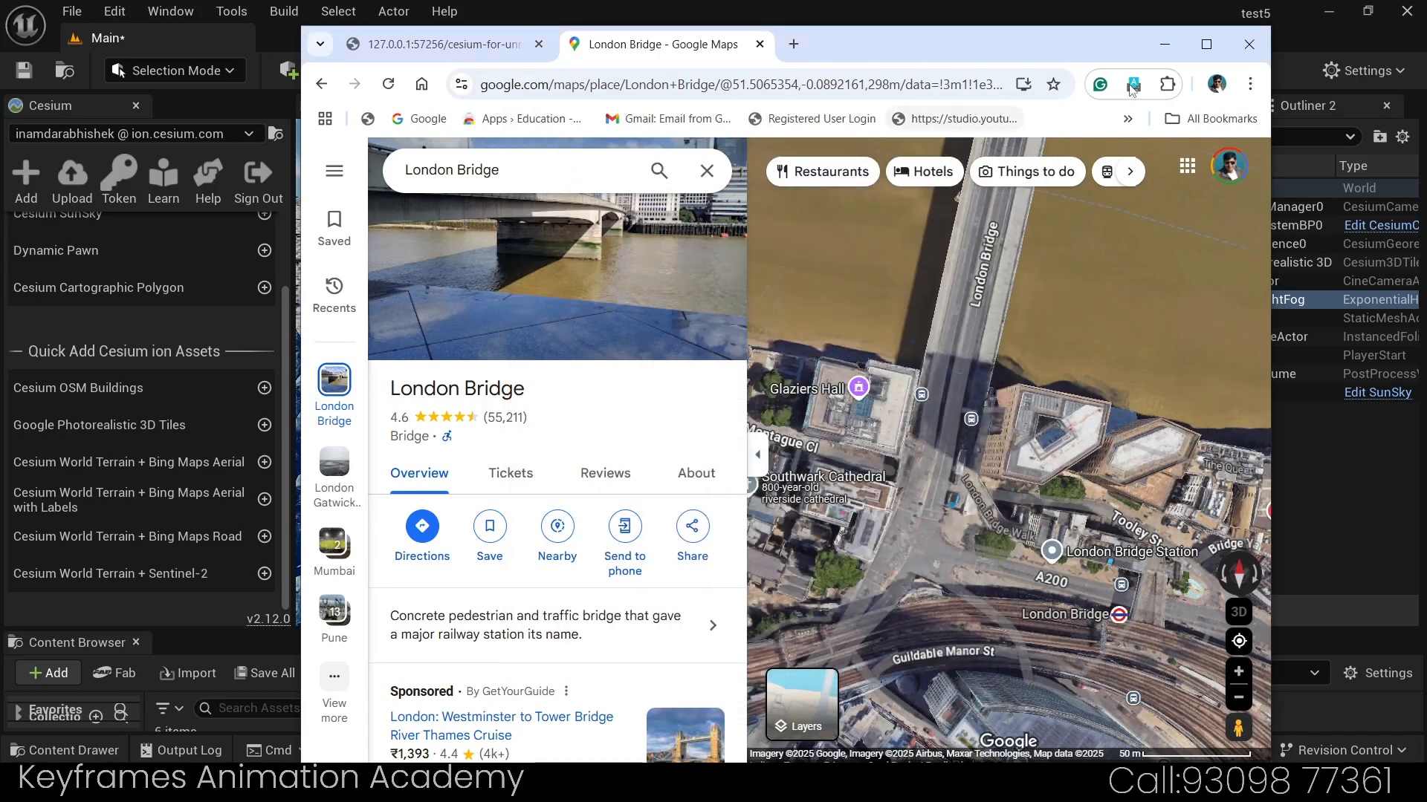
click(1164, 43)
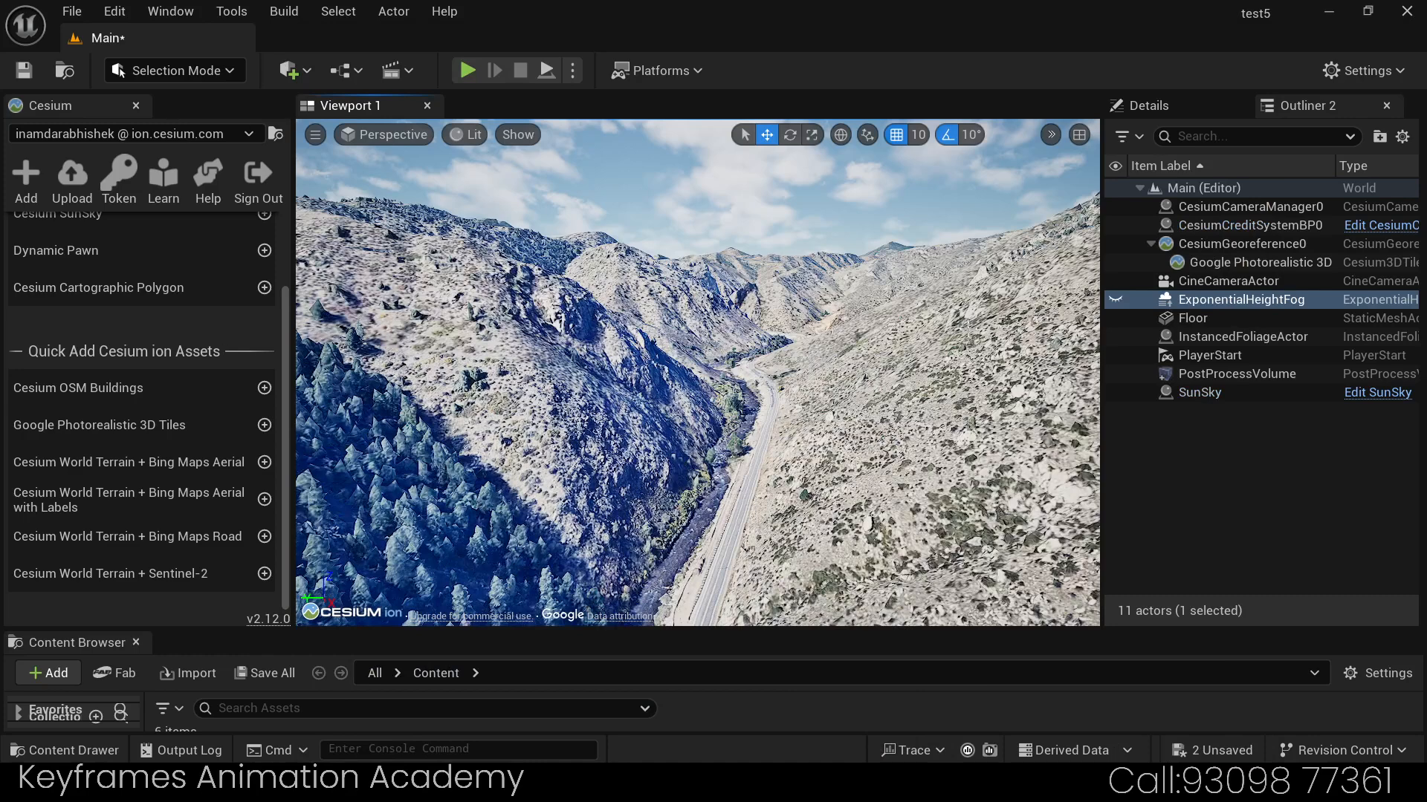
Step: Set the Origin Latitude of CesiumGeoreference0 to 51.506183895947956
click(1213, 247)
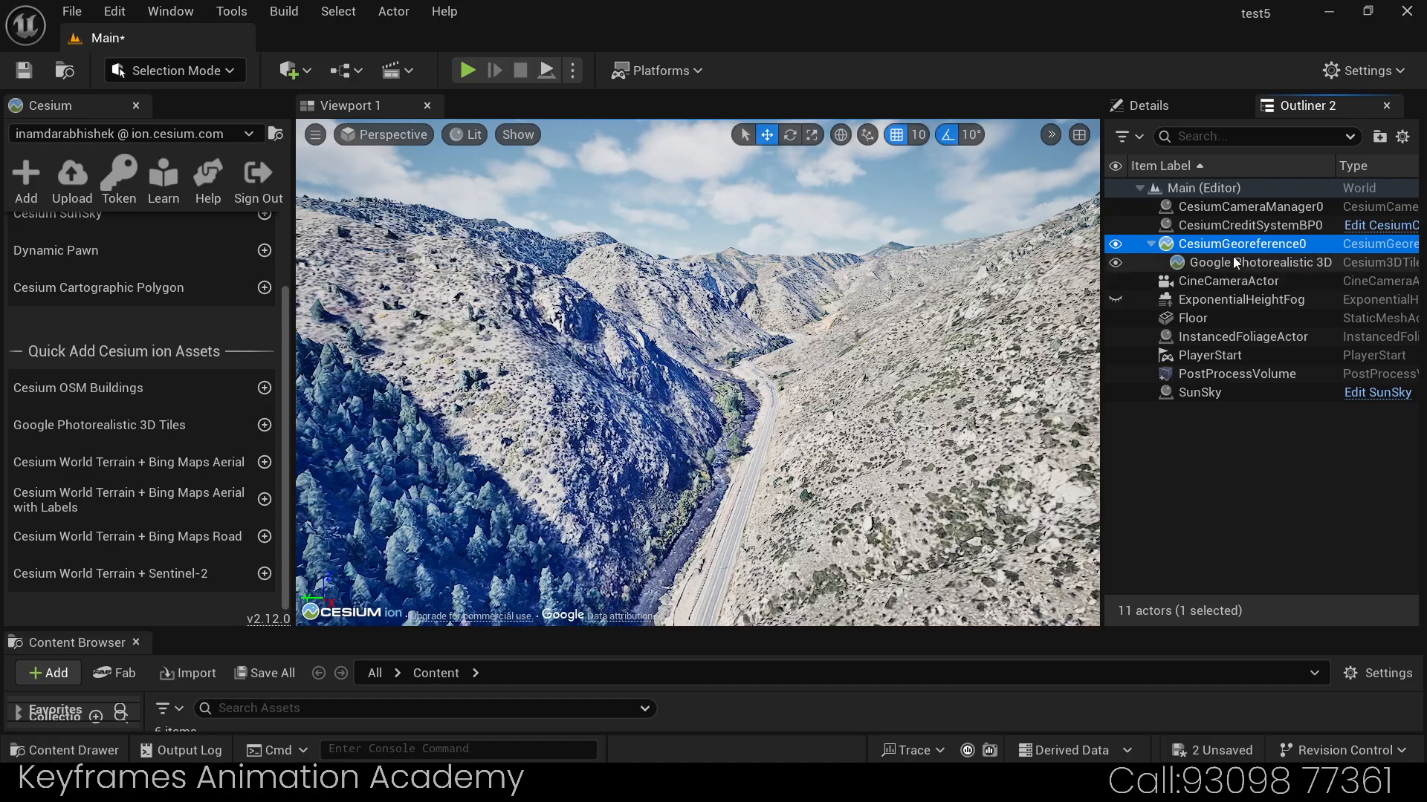
click(1165, 108)
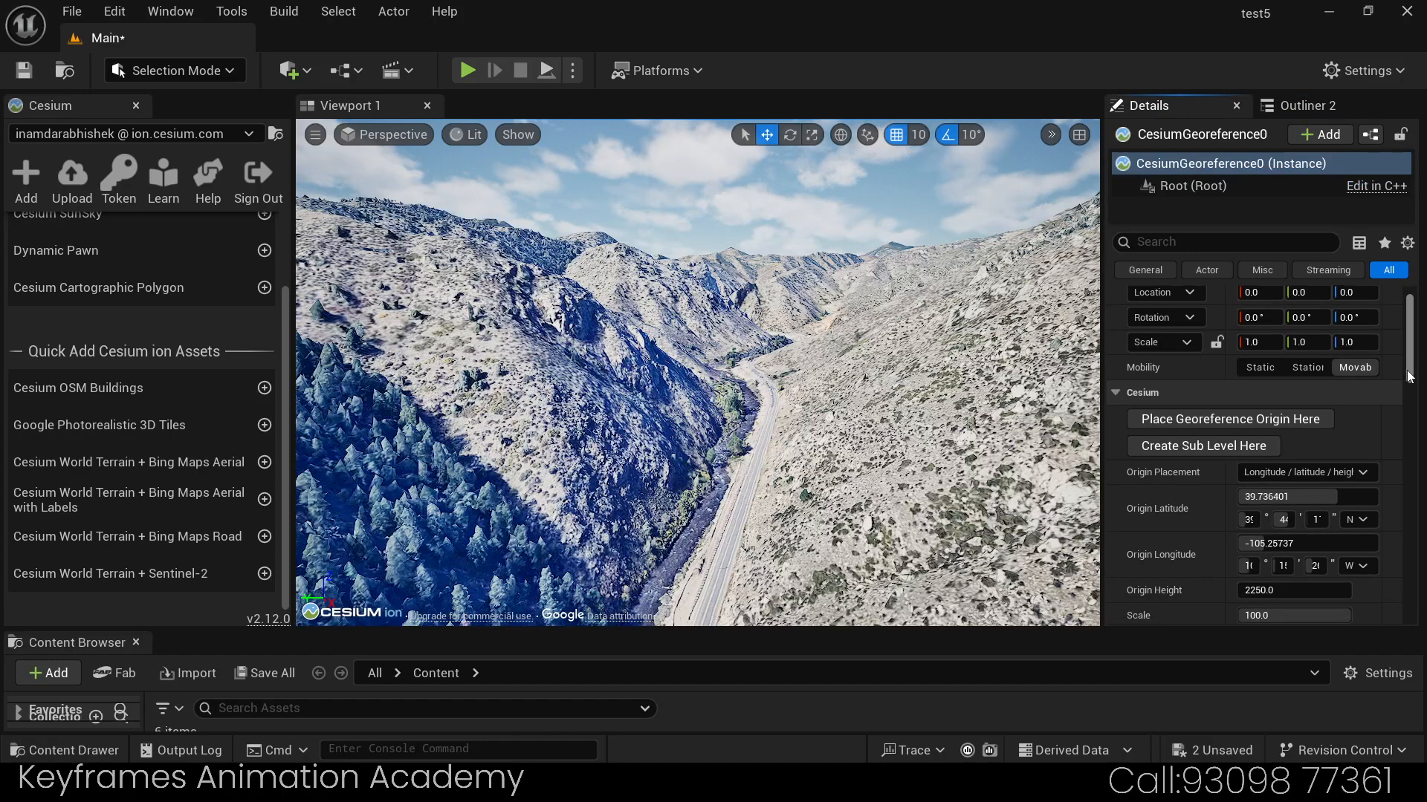
drag(1410, 368, 1409, 381)
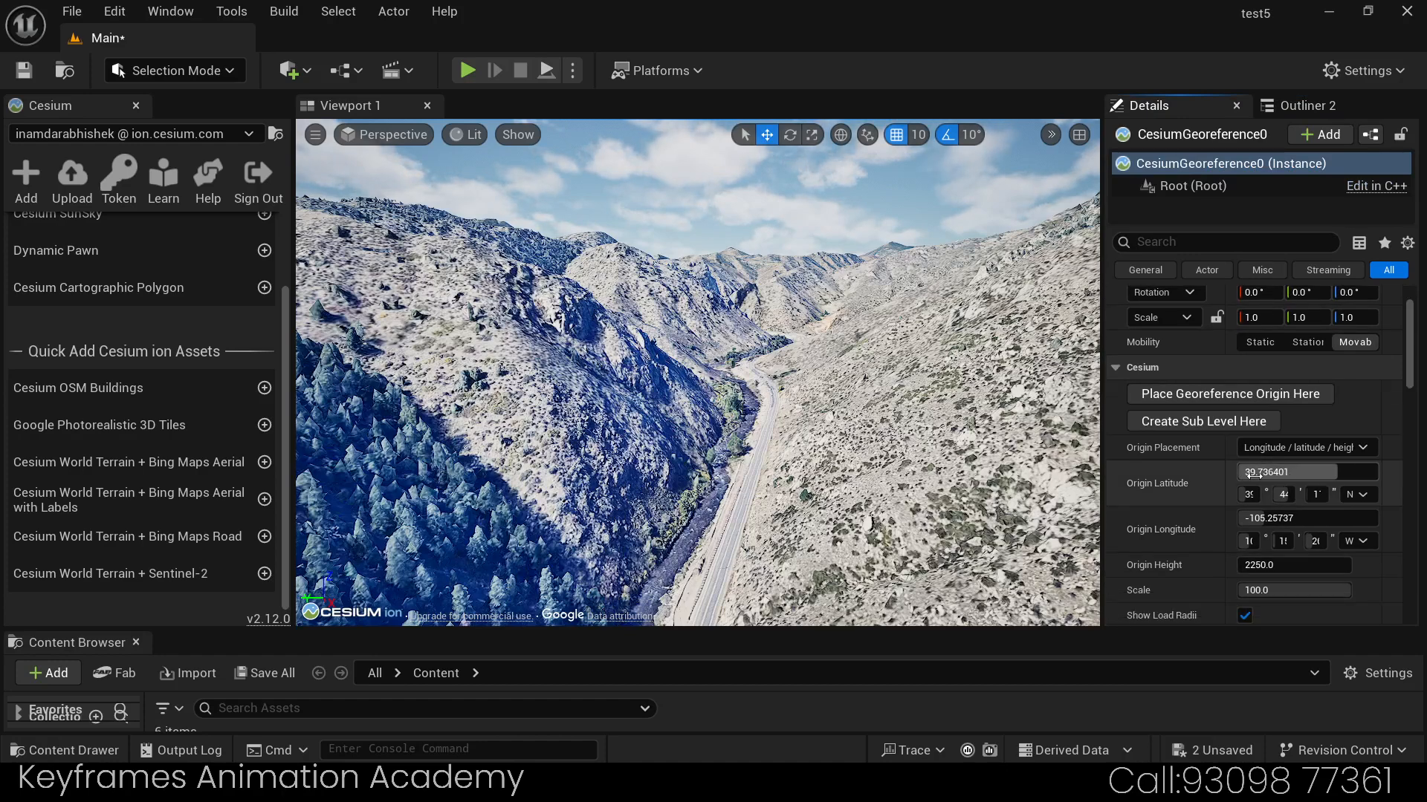
click(1284, 472)
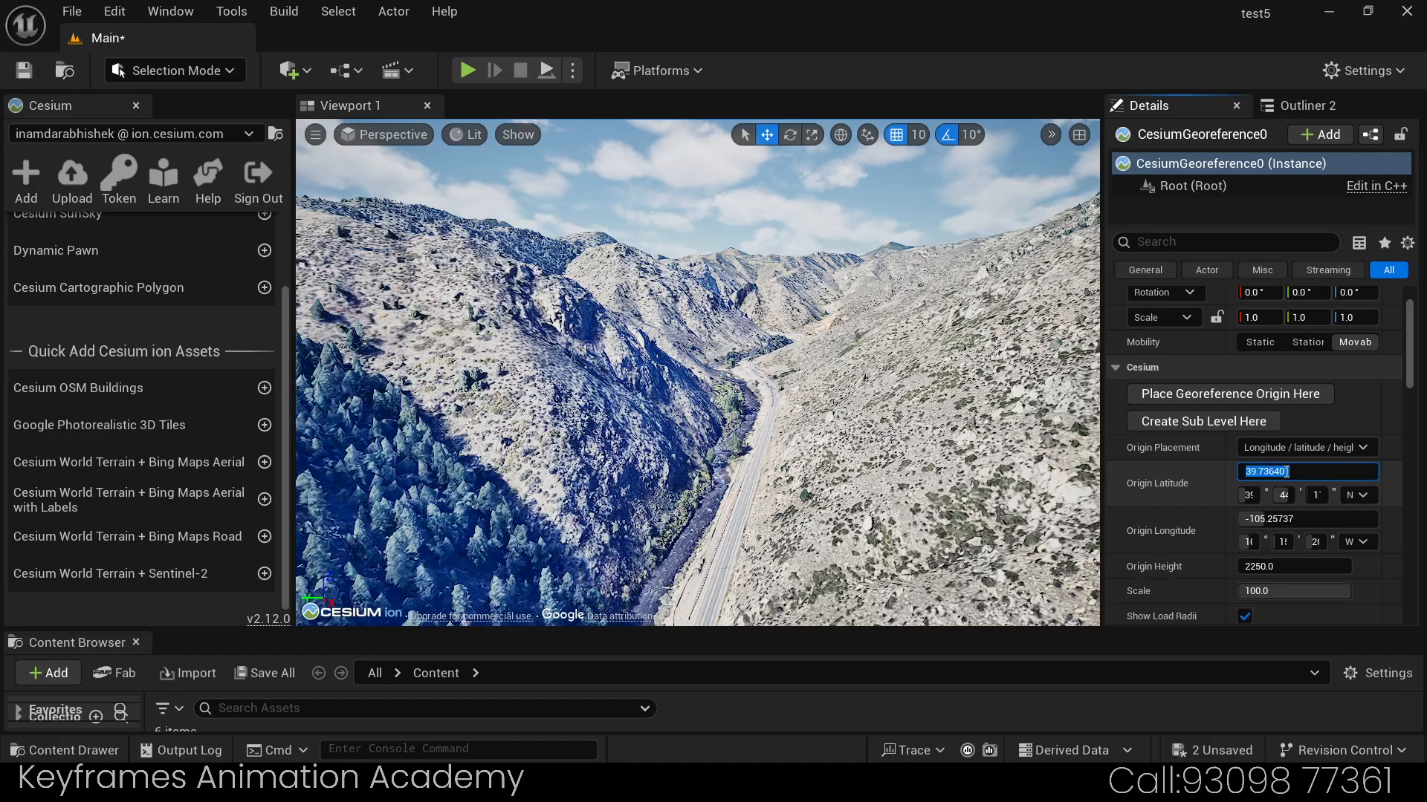
text(51.506188895947956)
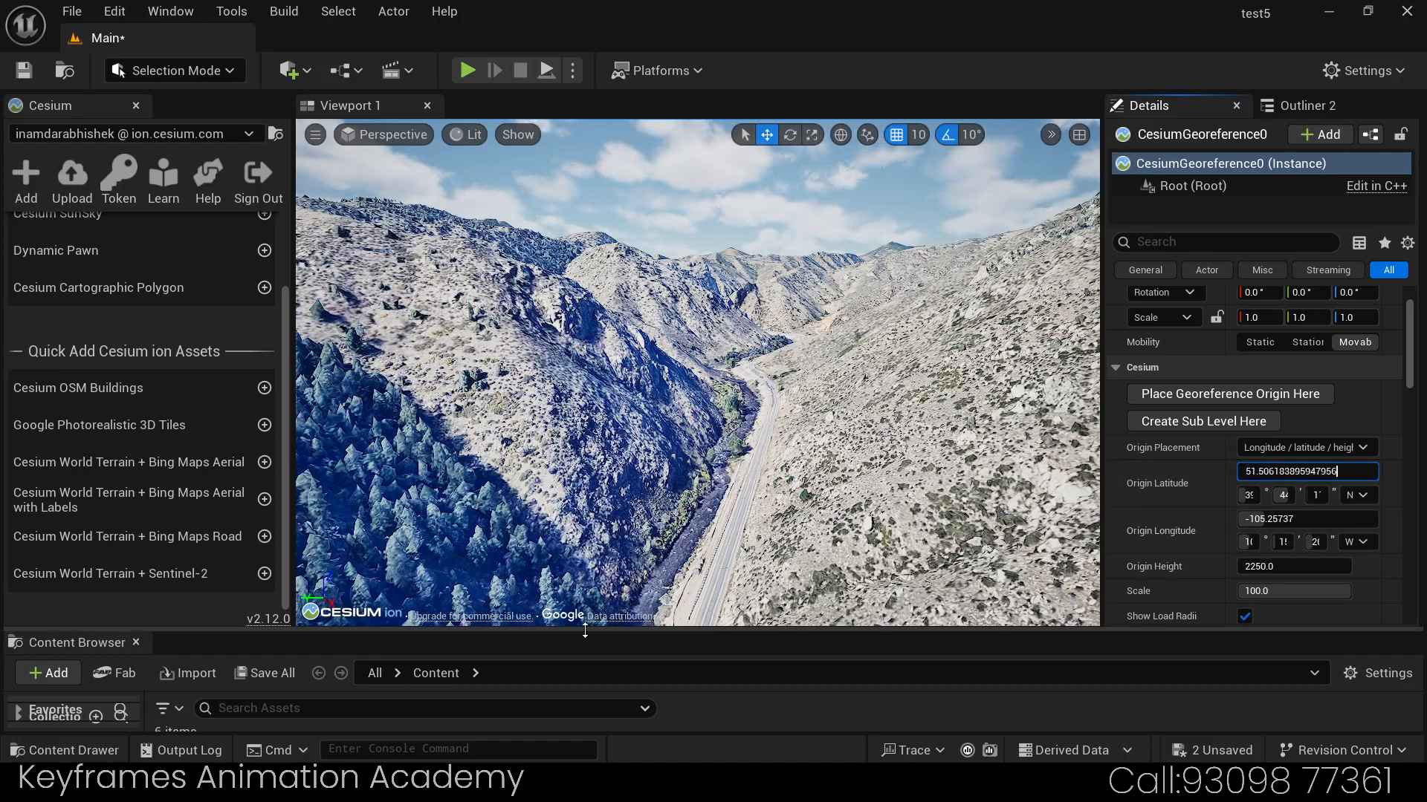
Step: Bring back the note with the London Bridge coordinates and copy the longitude -0.08805556431011807
mouse_move(944, 786)
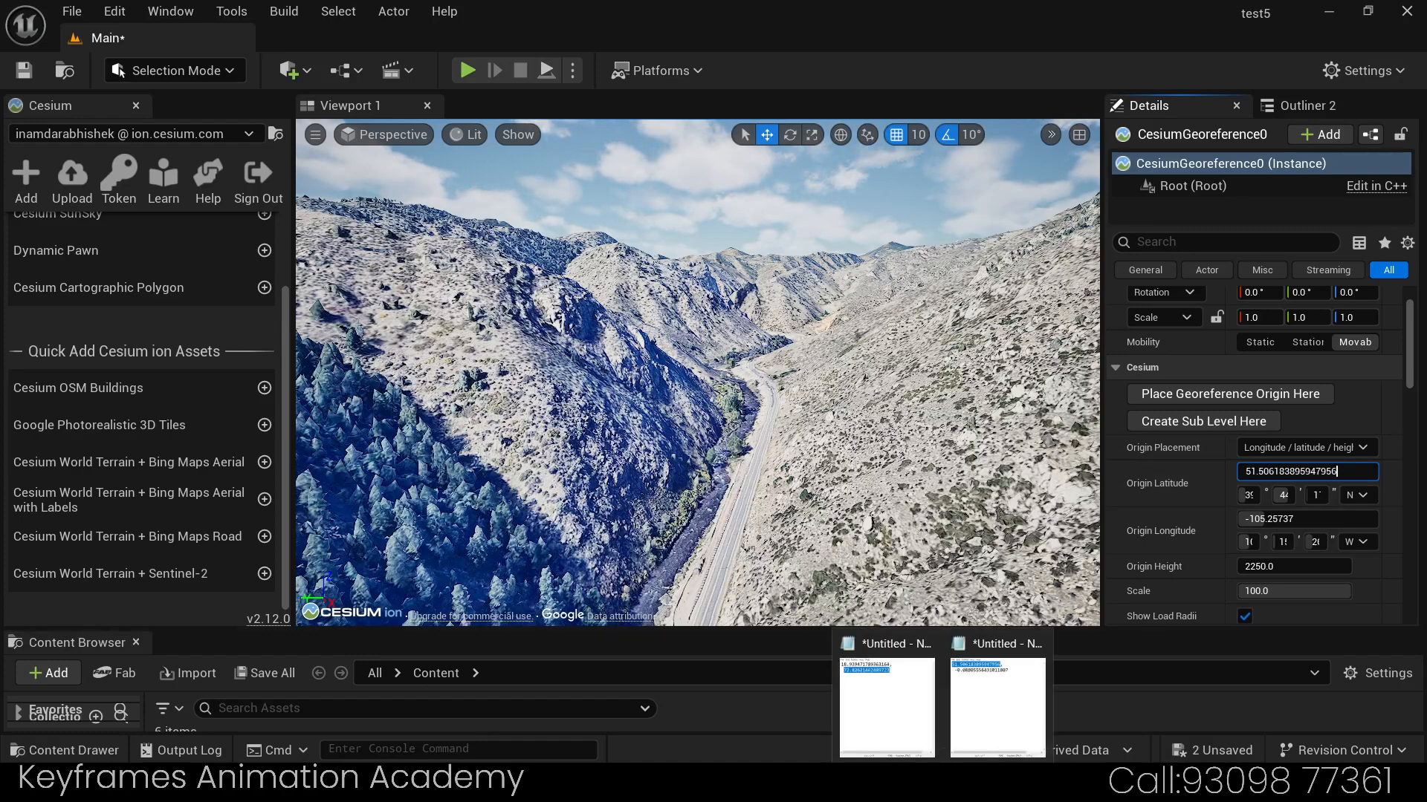
click(986, 692)
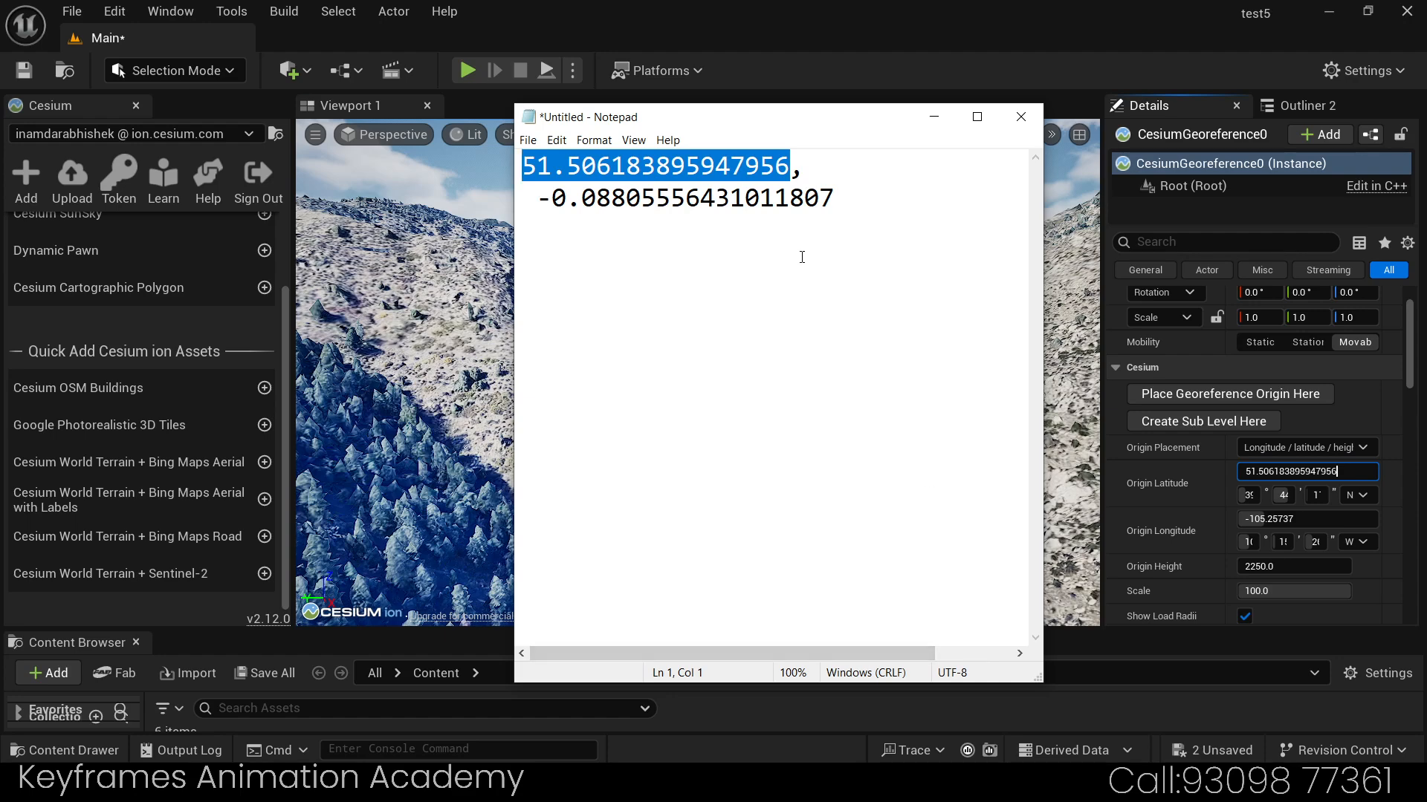
mouse_move(944, 786)
click(885, 702)
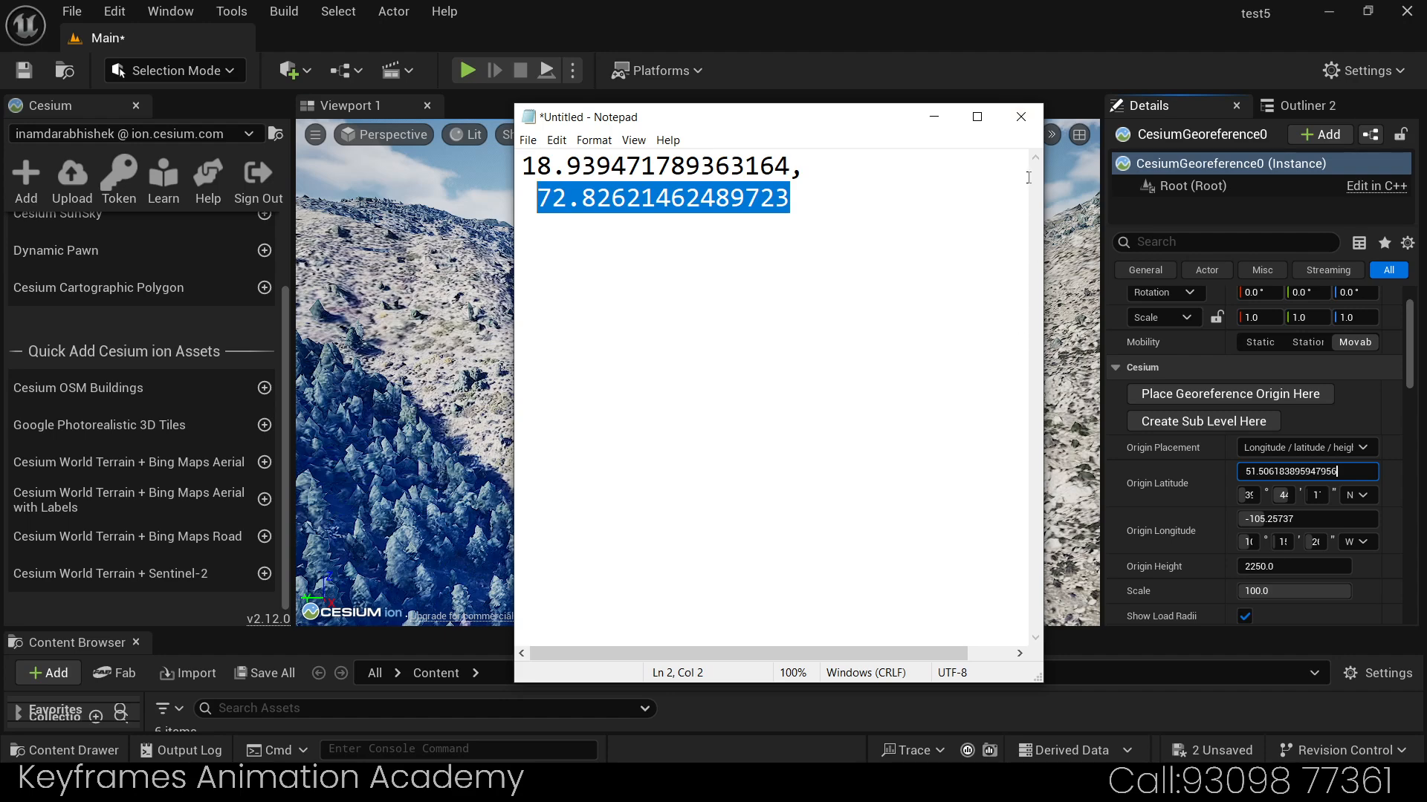
click(1026, 128)
click(764, 396)
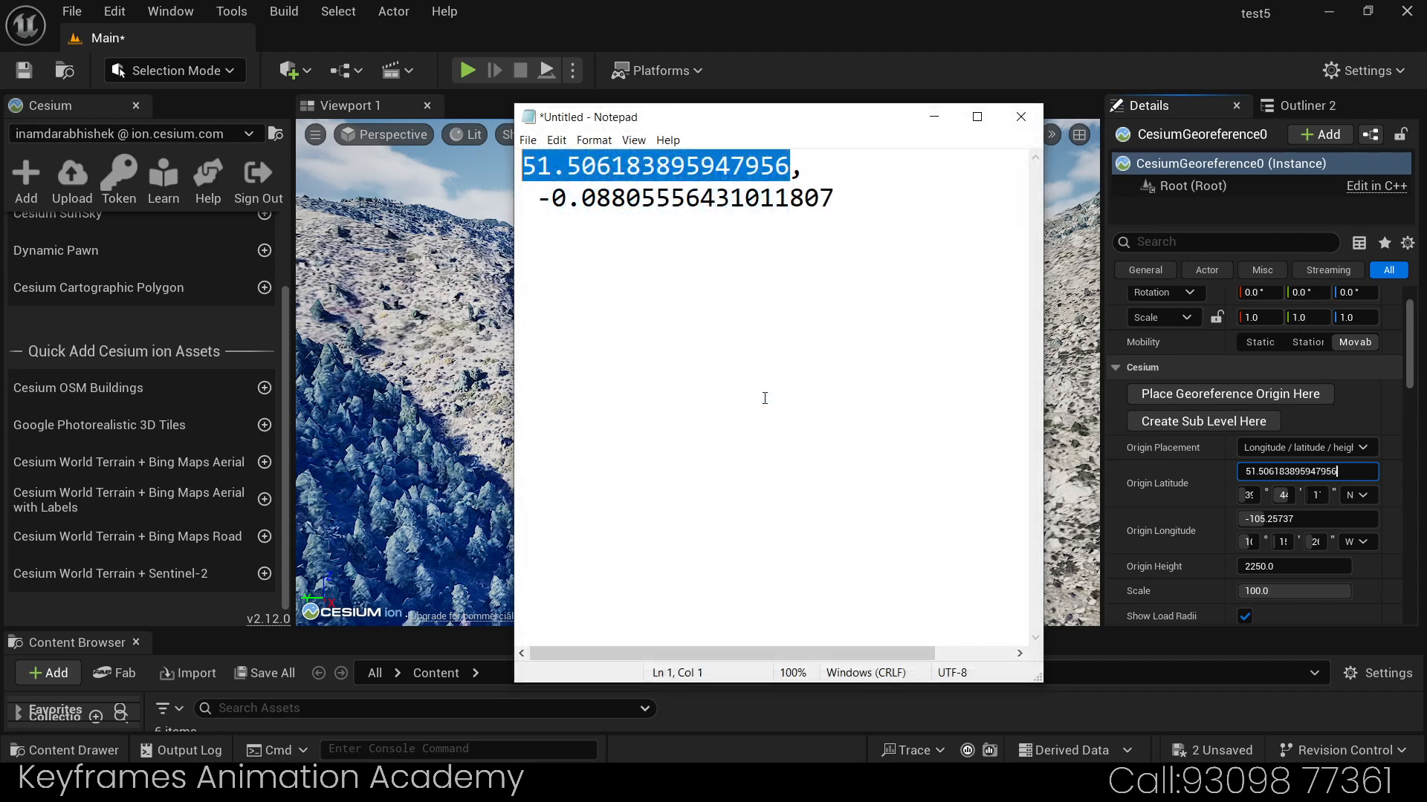
click(717, 242)
drag(836, 198, 540, 205)
key(ctrl+c)
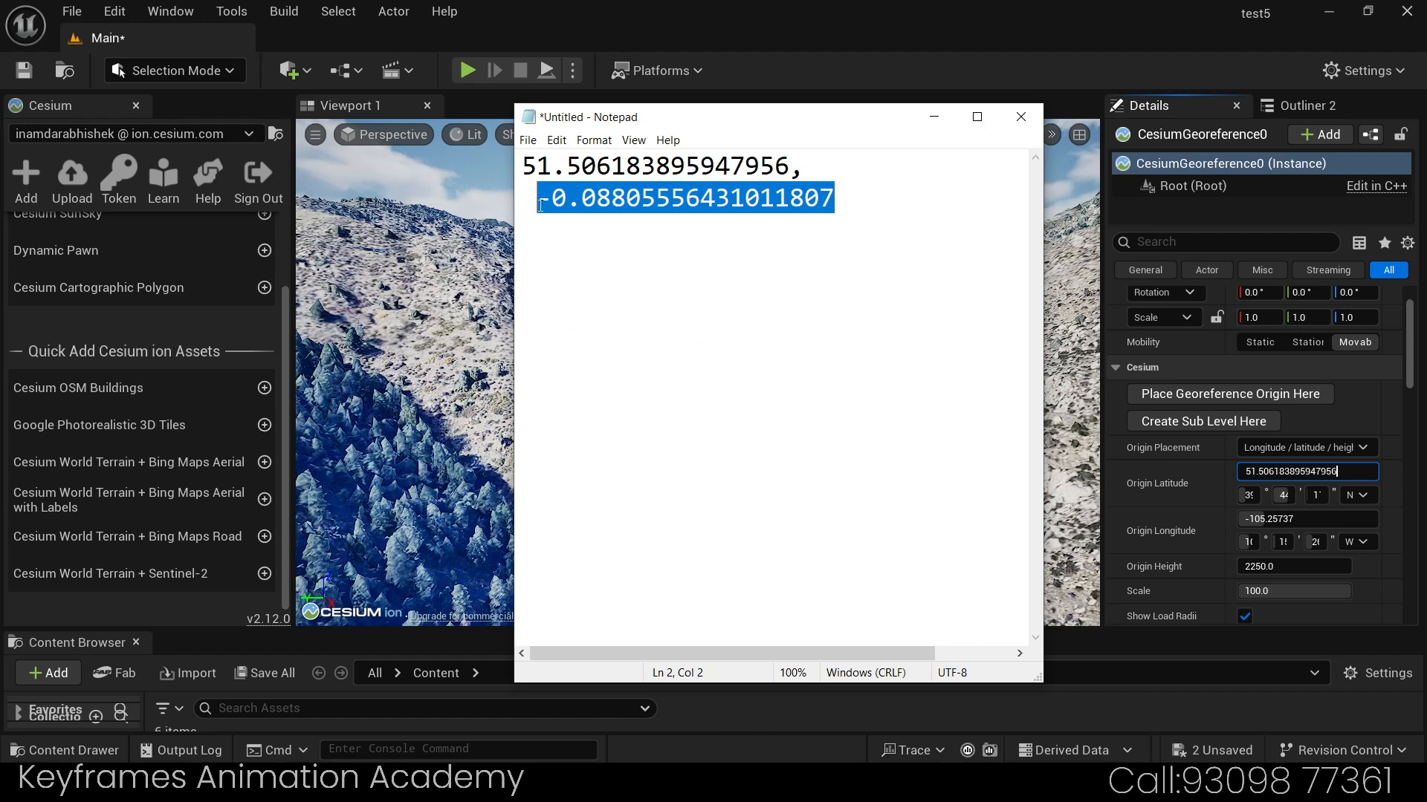
Step: Paste the copied longitude on its own line a few rows below the coordinates in the note
key(Down)
key(Down)
key(Down)
key(Down)
key(Down)
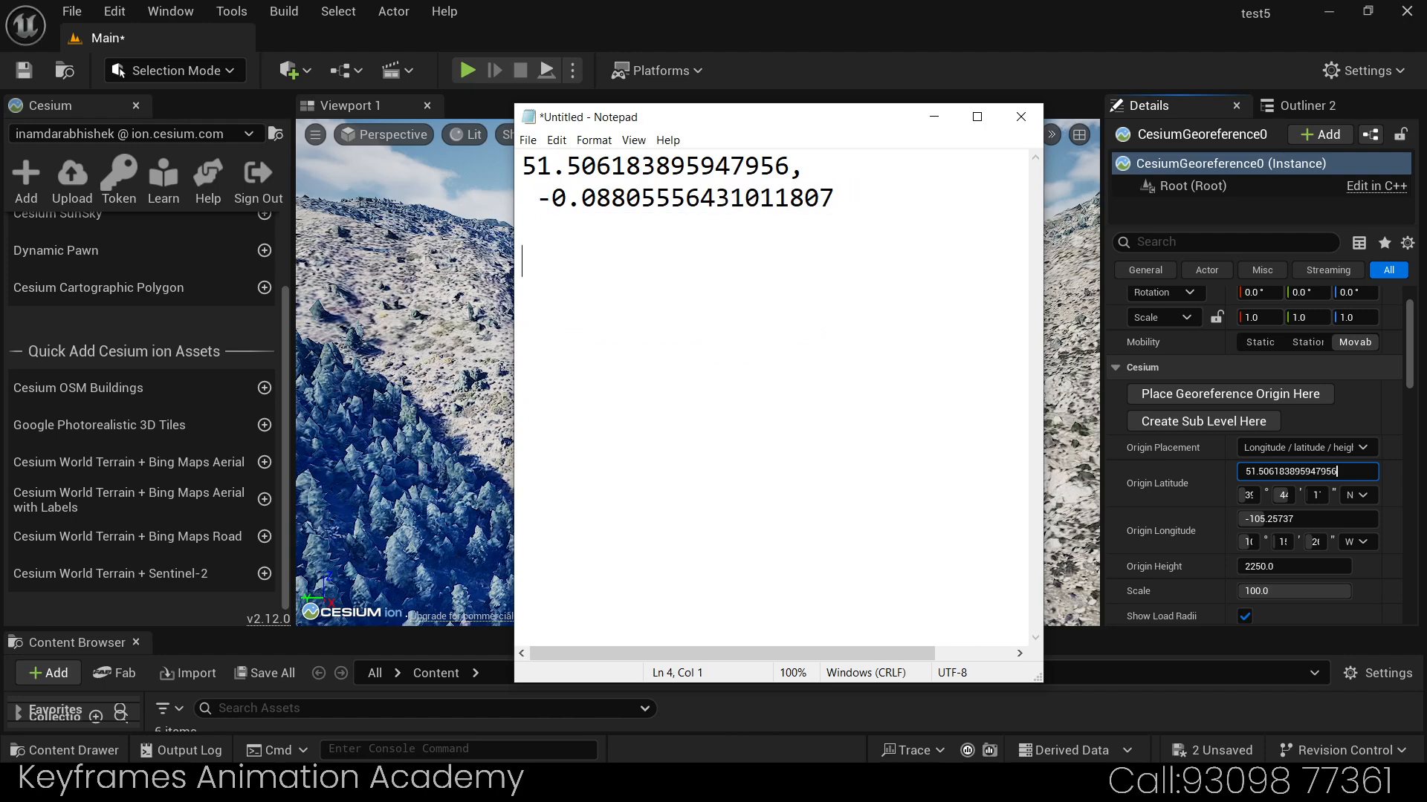
key(ctrl+v)
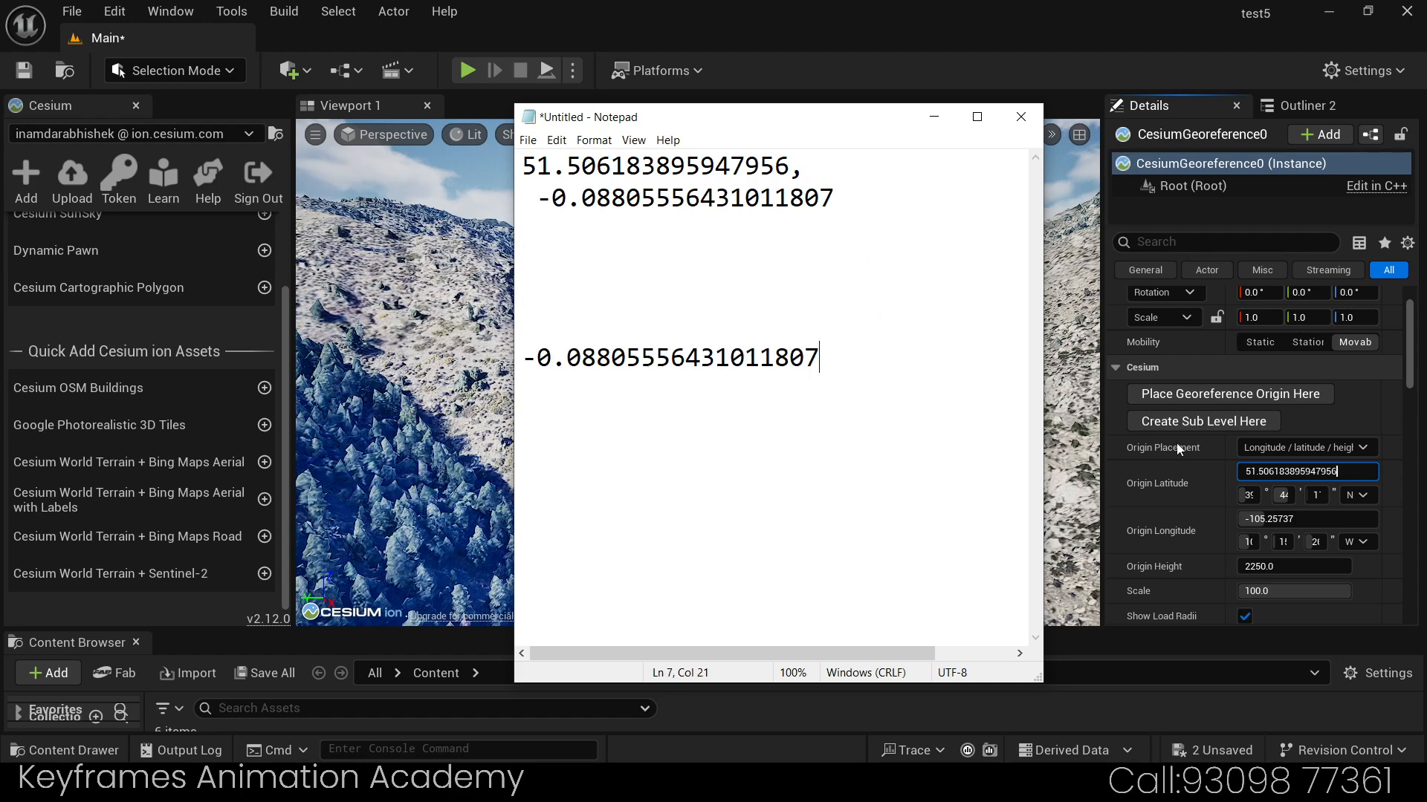
Step: Set the Origin Longitude of CesiumGeoreference0 to -0.08805556431011807
click(1286, 518)
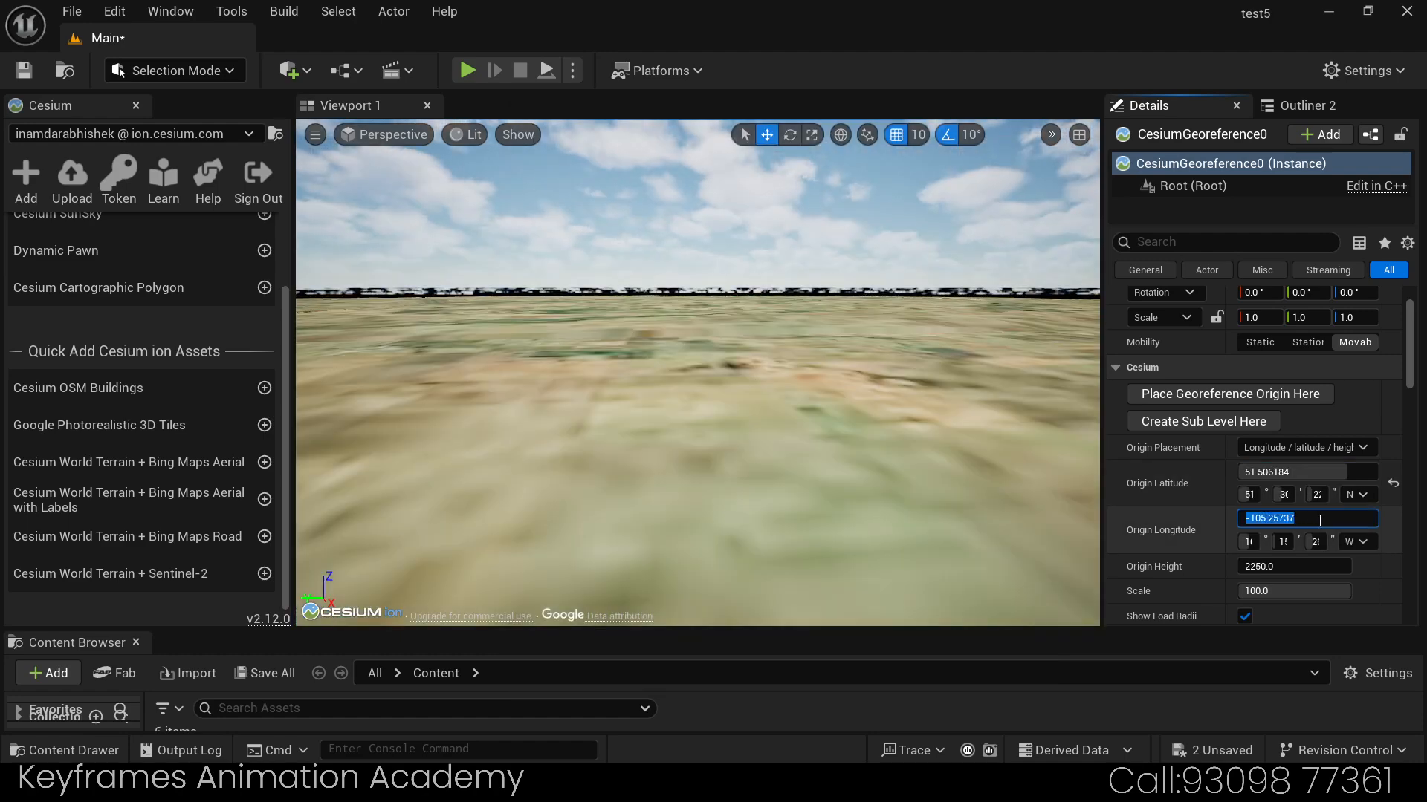
key(ctrl+v)
key(Return)
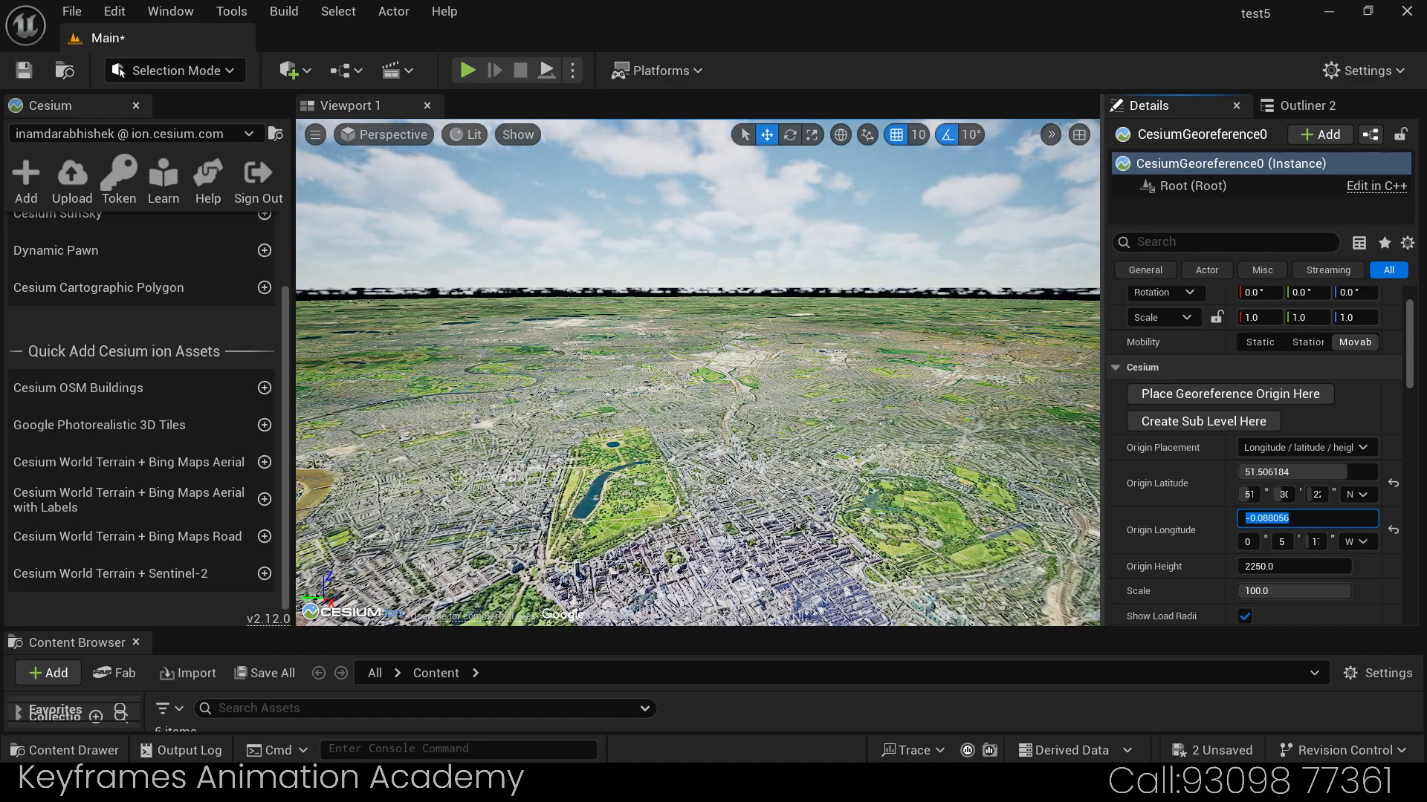
key(Return)
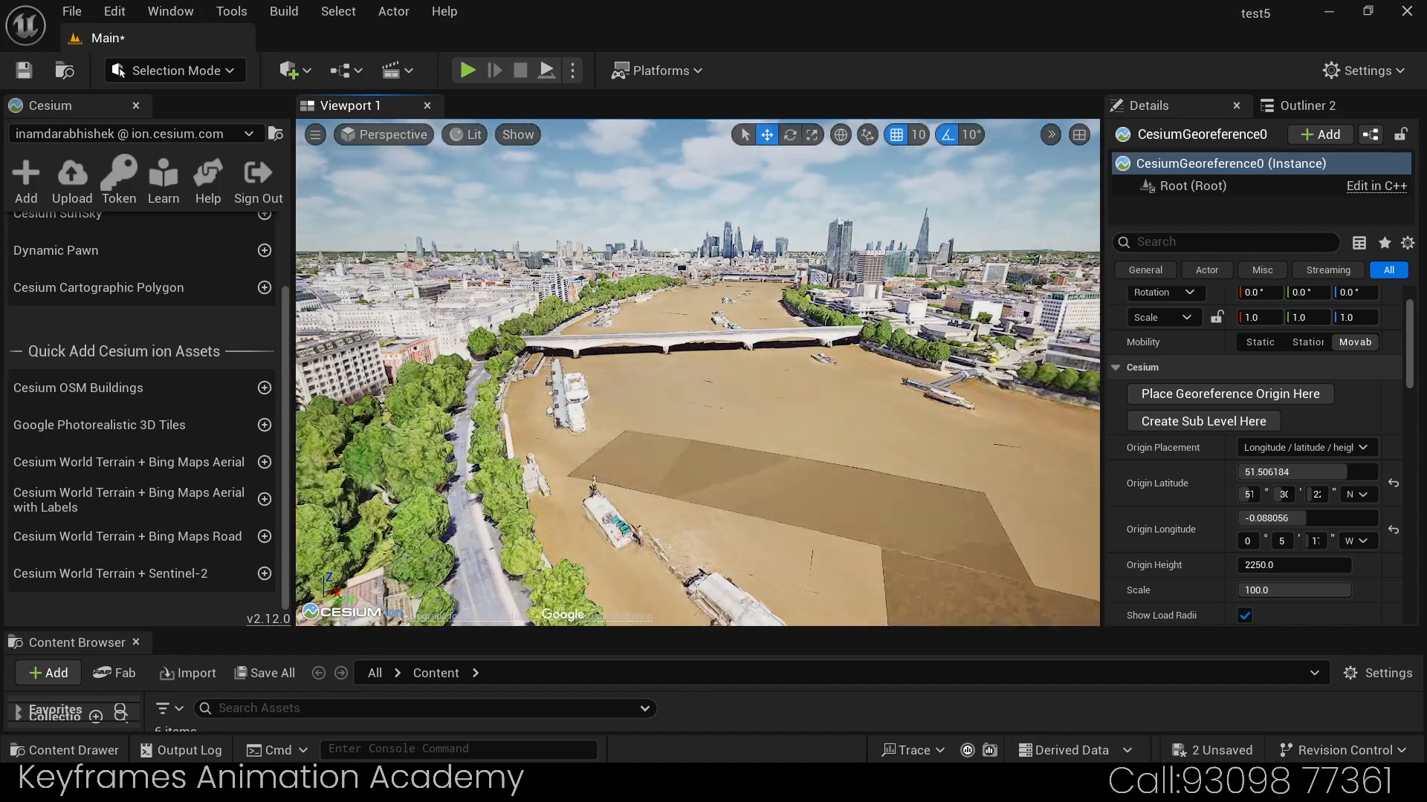
Step: Fly over the London photorealistic tiles and examine the city blocks and the Thames bridges
right_click(698, 372)
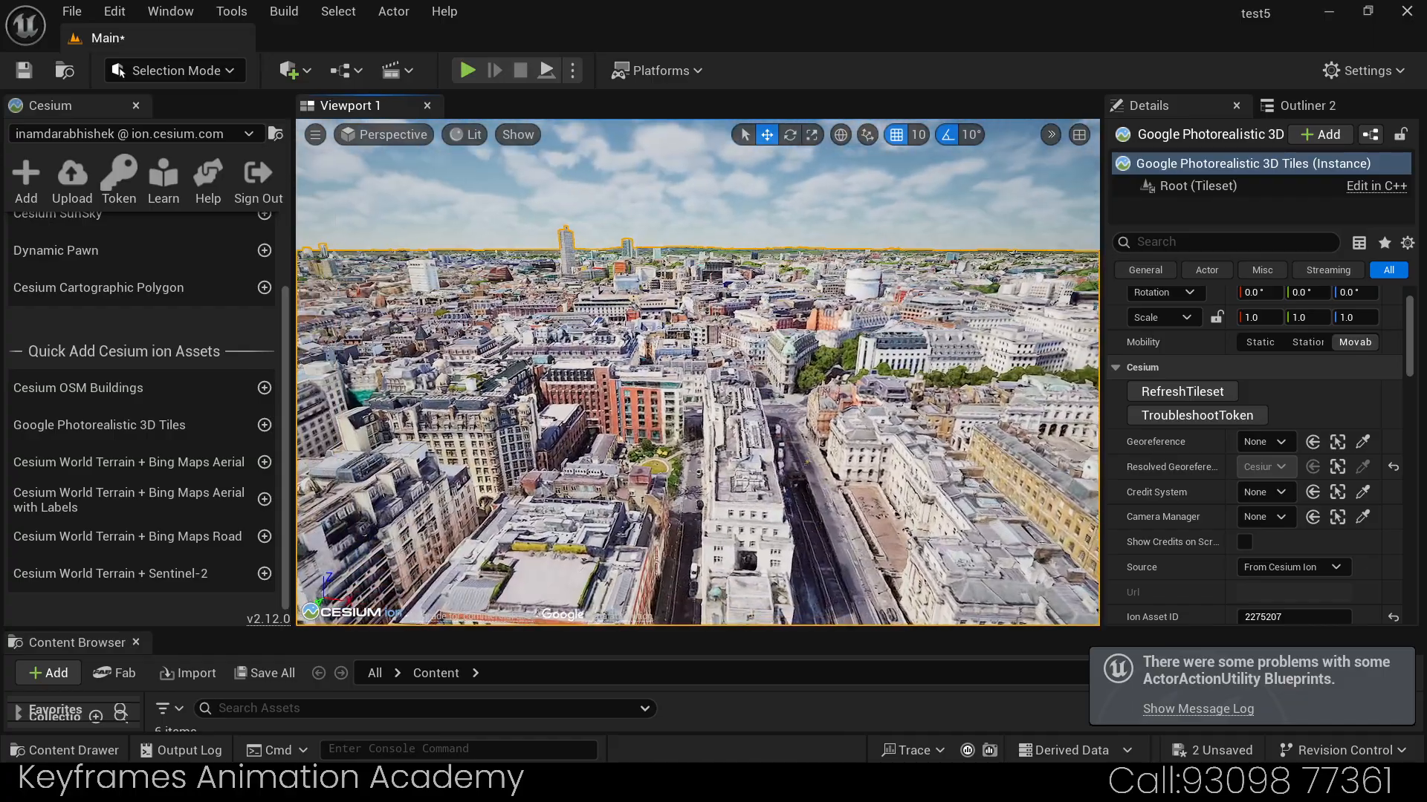
right_drag(698, 371, 367, 340)
key(w)
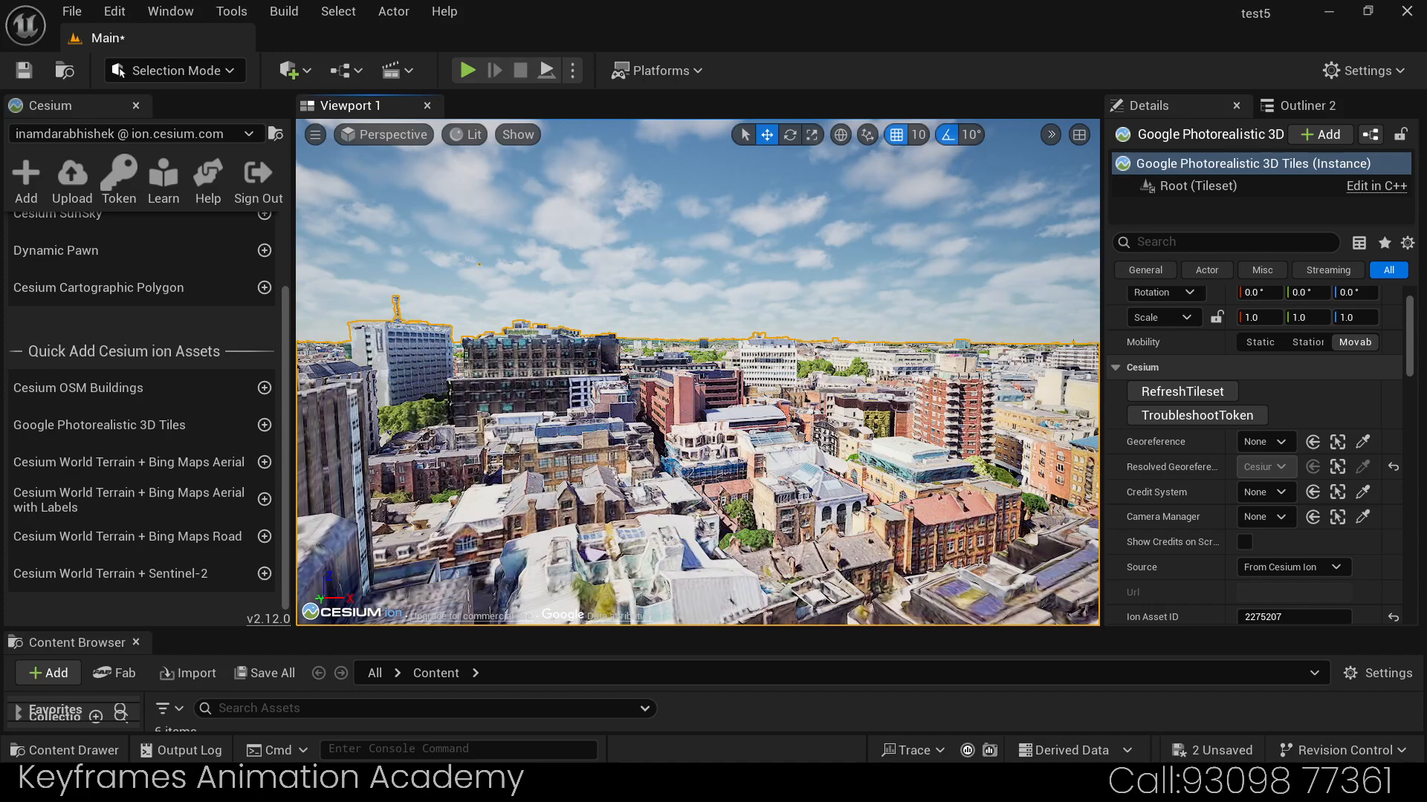
right_drag(367, 340, 450, 350)
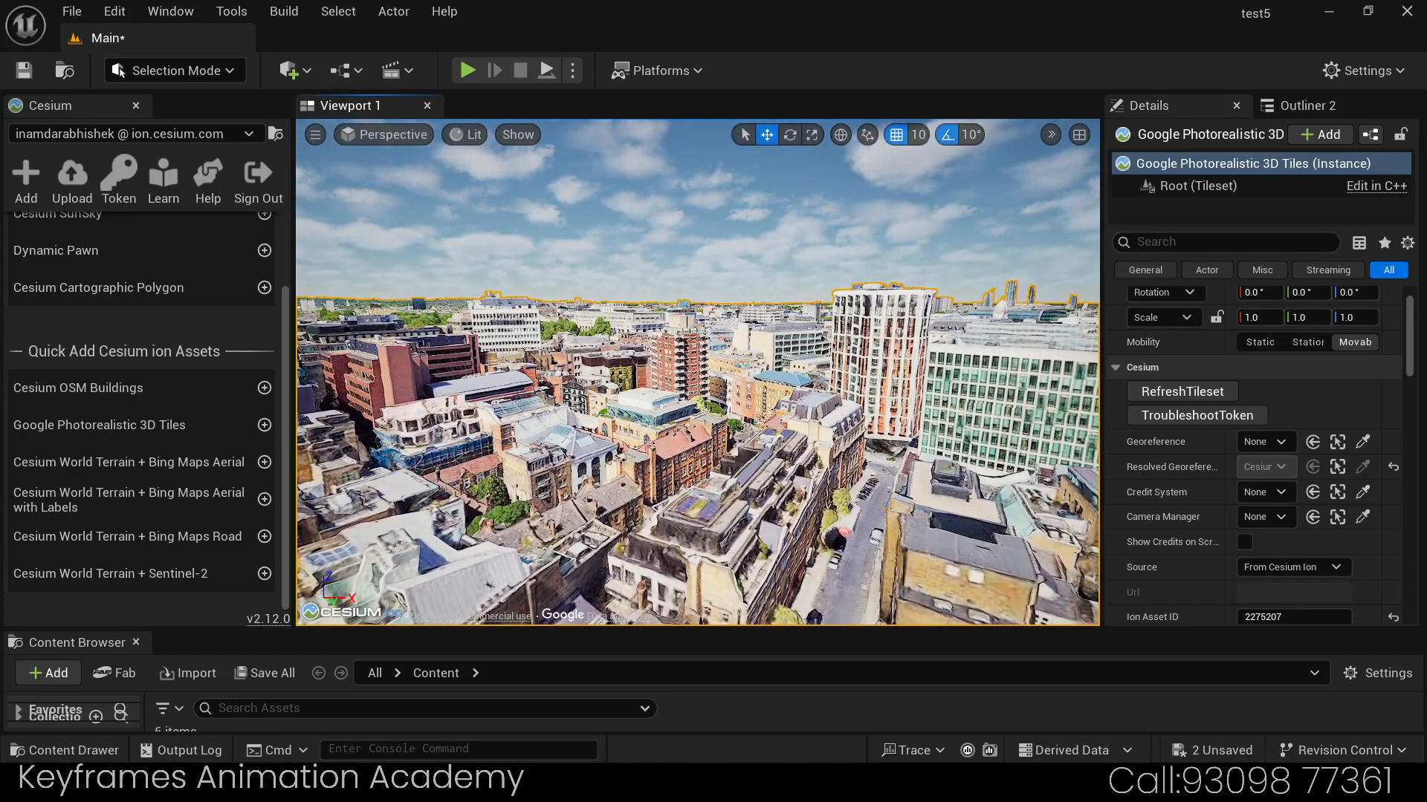
mouse_move(450, 350)
right_down()
mouse_move(450, 409)
mouse_move(401, 407)
mouse_move(395, 379)
mouse_move(505, 353)
mouse_move(514, 335)
mouse_move(594, 345)
mouse_move(435, 345)
right_up()
key(w)
key(e)
key(w)
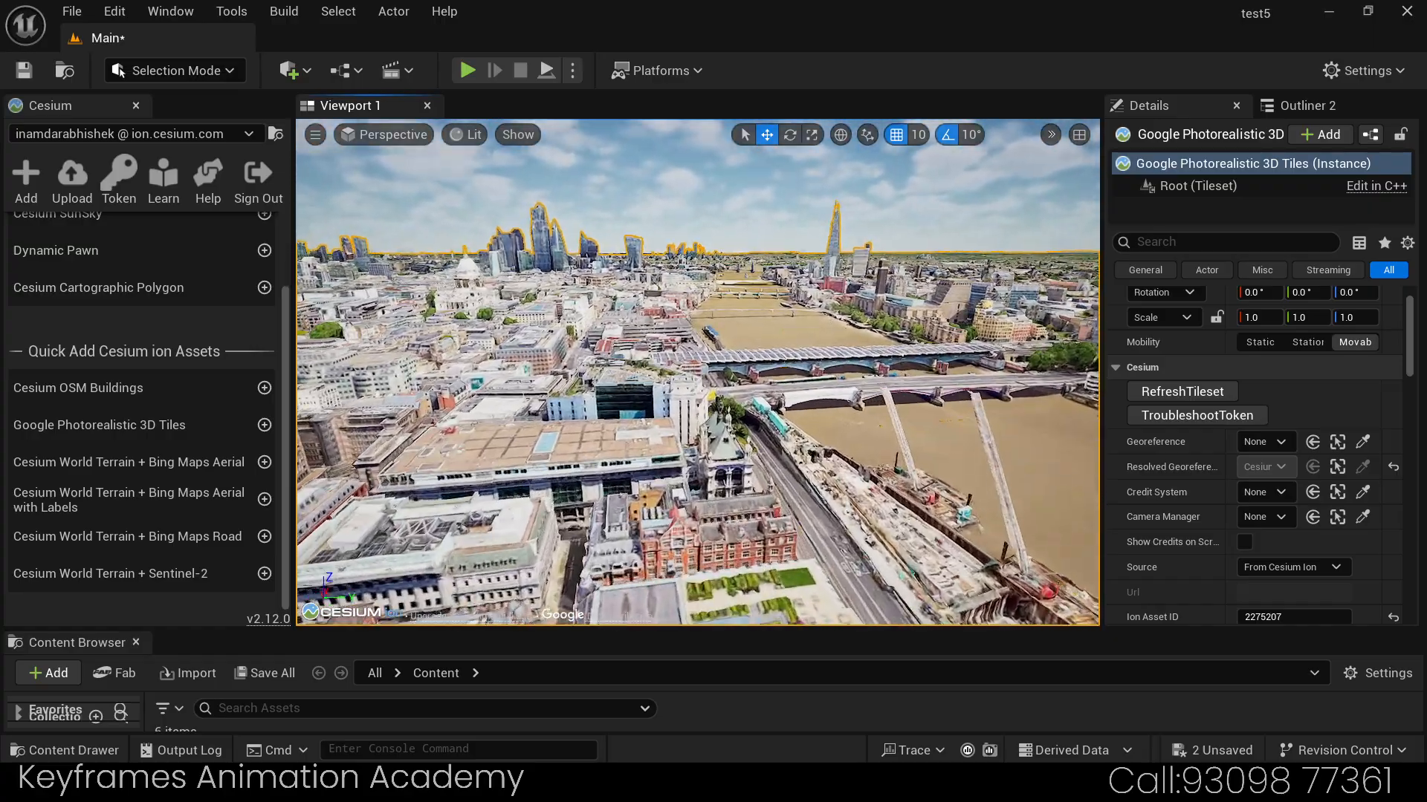
Step: Examine the red-brick and white buildings along the riverside road from several angles up close
key(d)
right_drag(698, 372, 554, 373)
key(w)
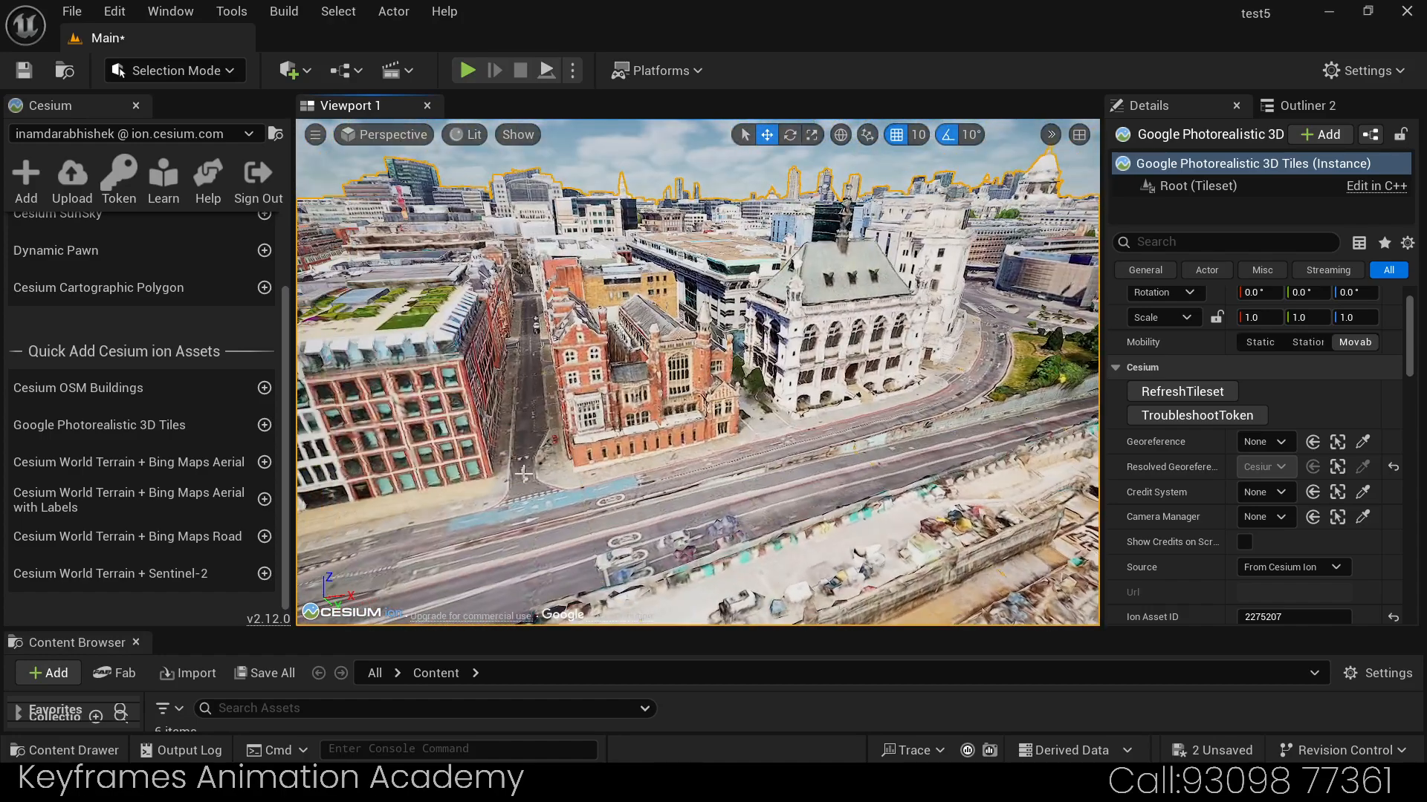
mouse_move(698, 371)
right_down()
mouse_move(641, 364)
mouse_move(627, 338)
mouse_move(698, 375)
right_up()
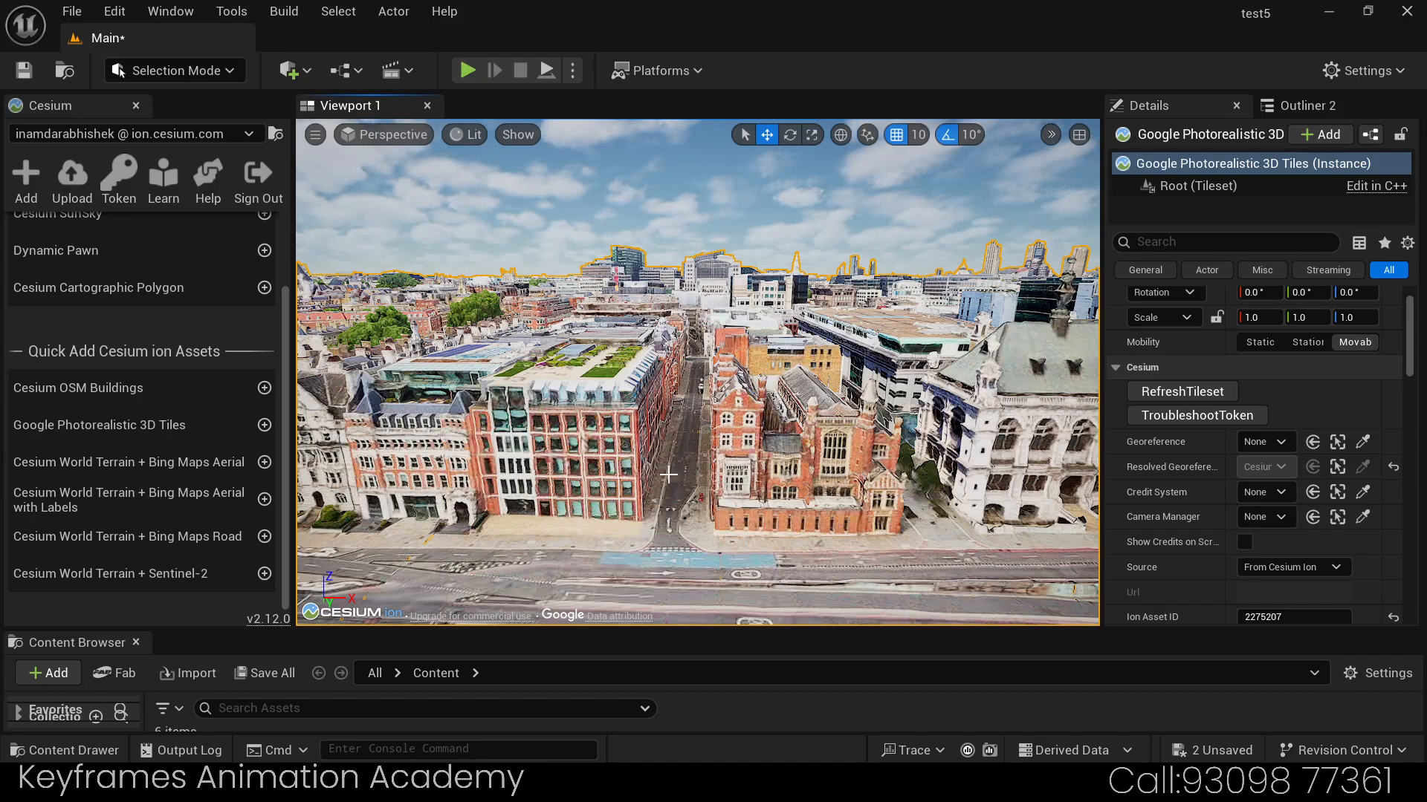
right_drag(667, 475, 743, 473)
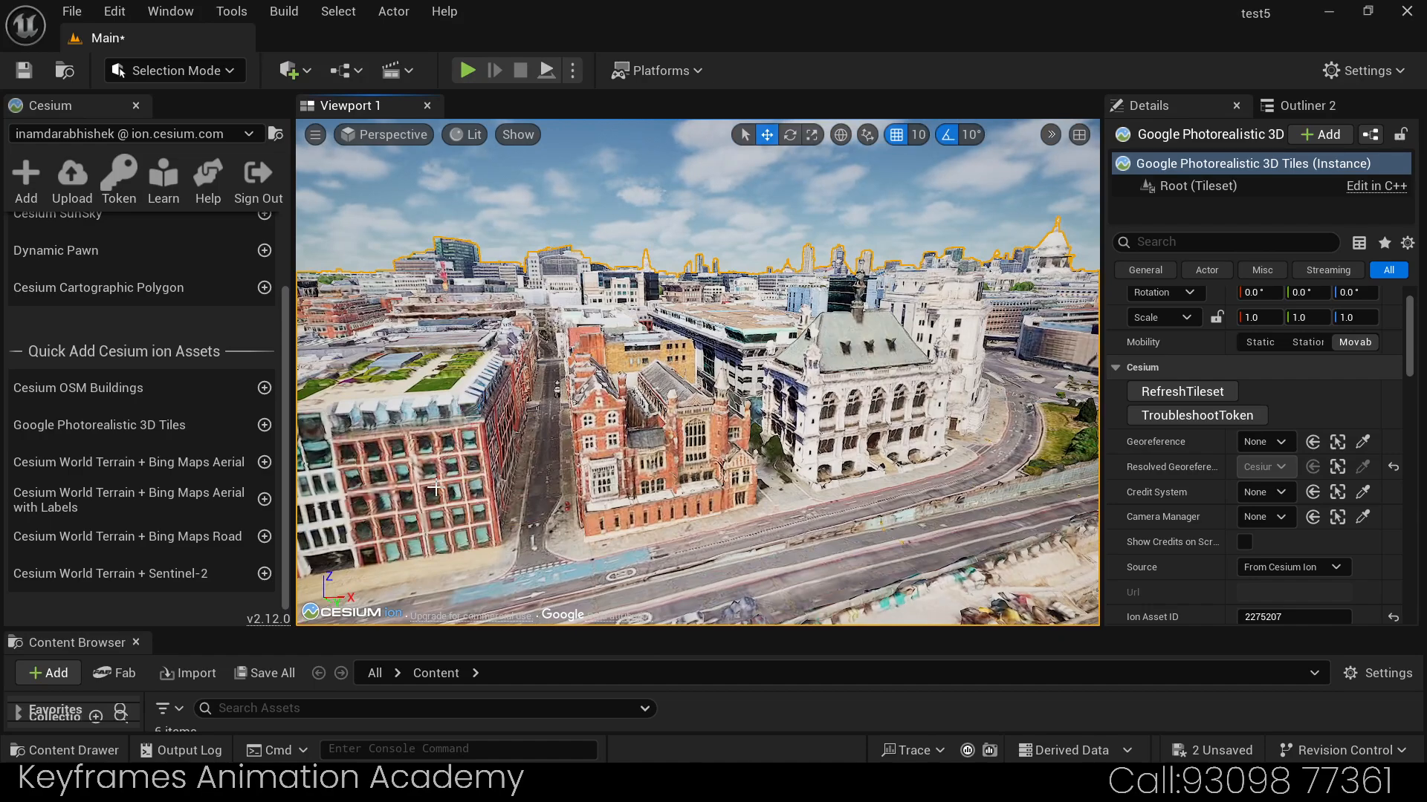
key(a)
right_drag(433, 491, 477, 483)
key(s)
key(d)
key(w)
key(d)
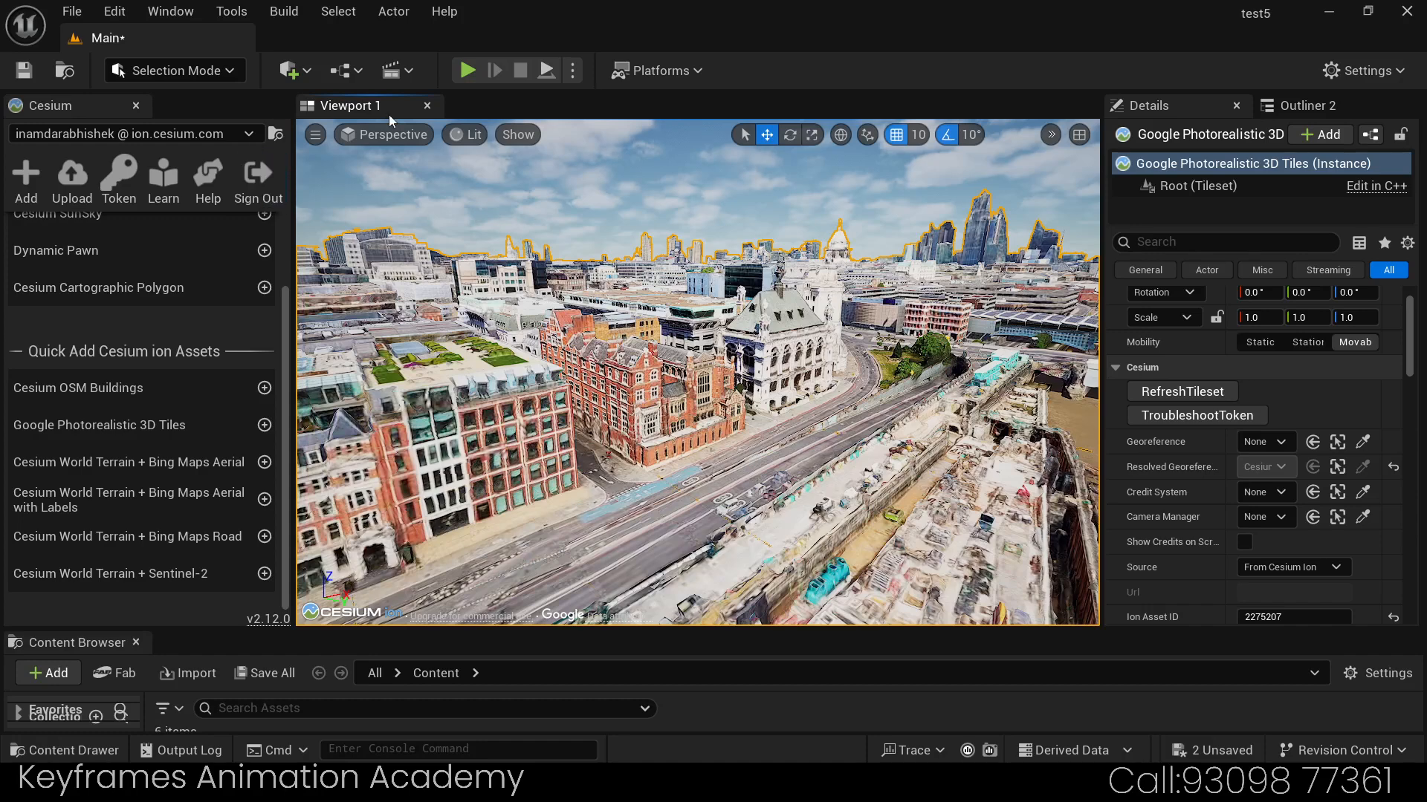
Step: Place a cube on the riverside road in front of the red-brick building and scale it uniformly to 10.5
click(307, 72)
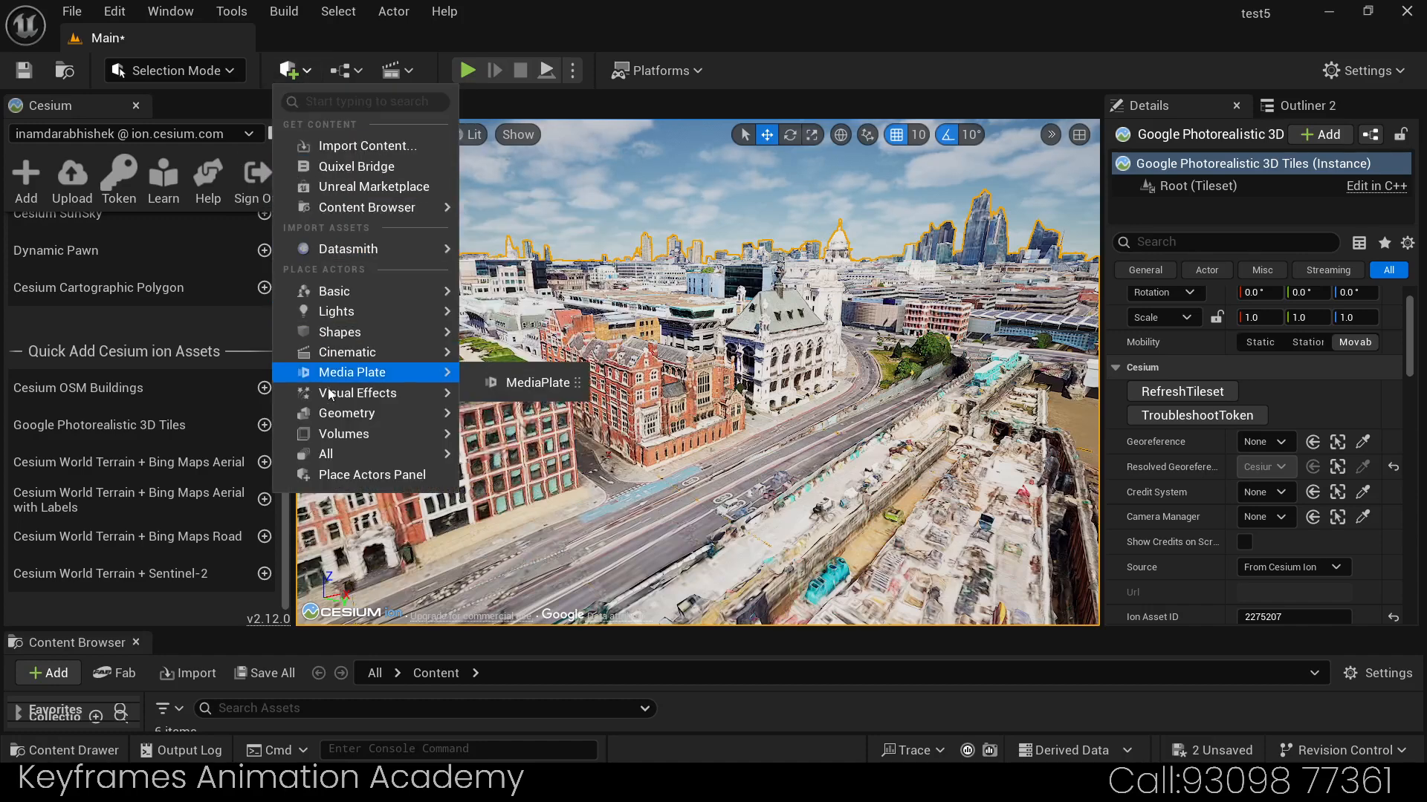
mouse_move(353, 337)
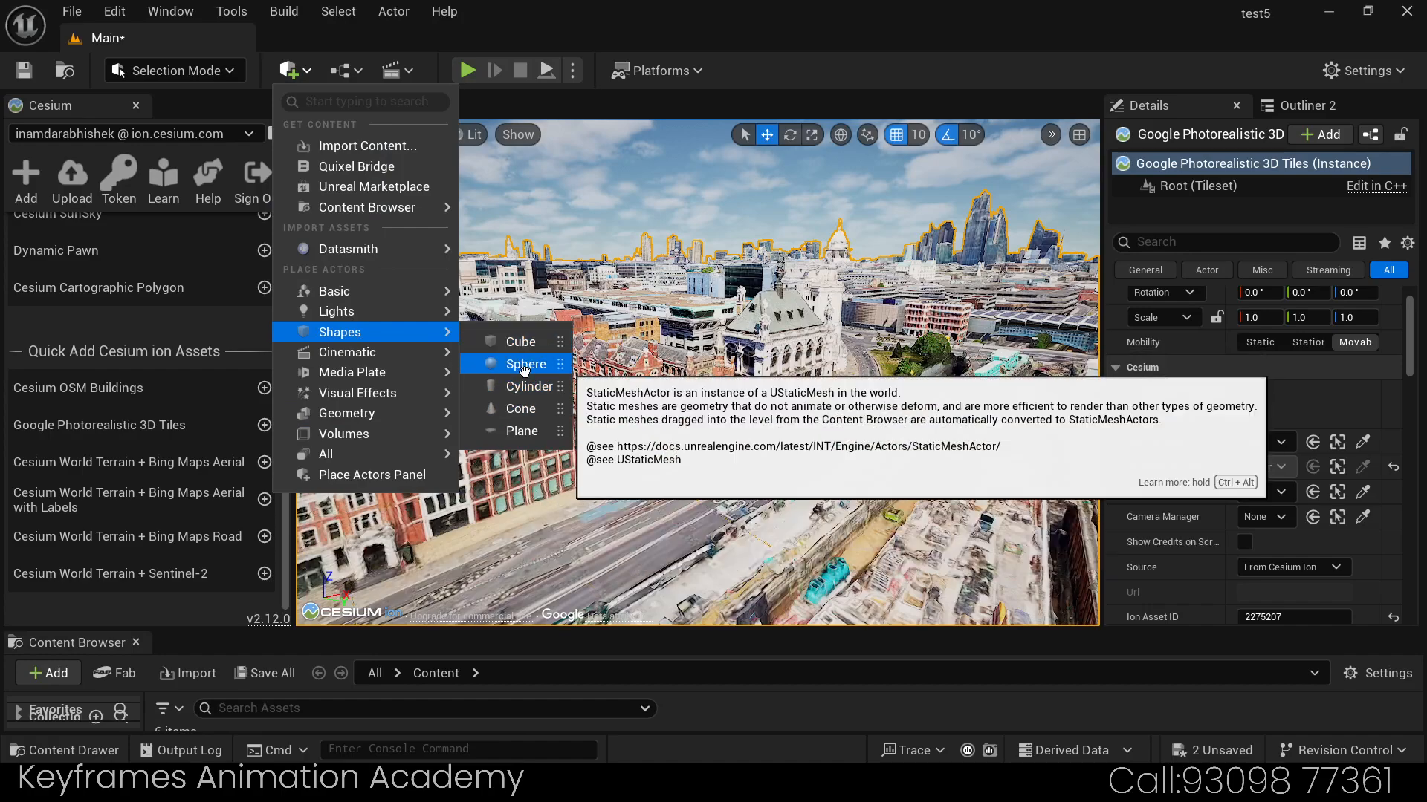
drag(509, 347, 712, 511)
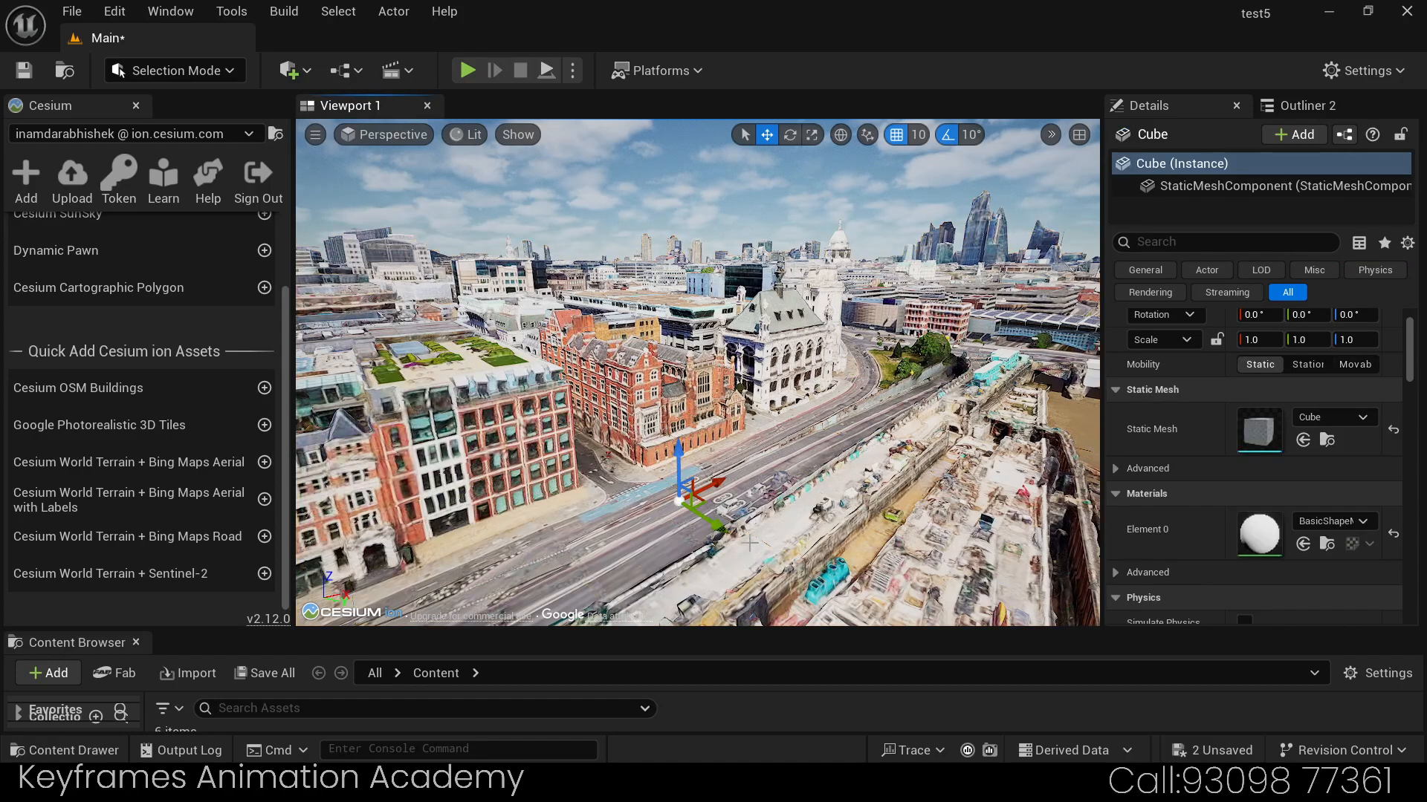
key(r)
drag(682, 503, 678, 498)
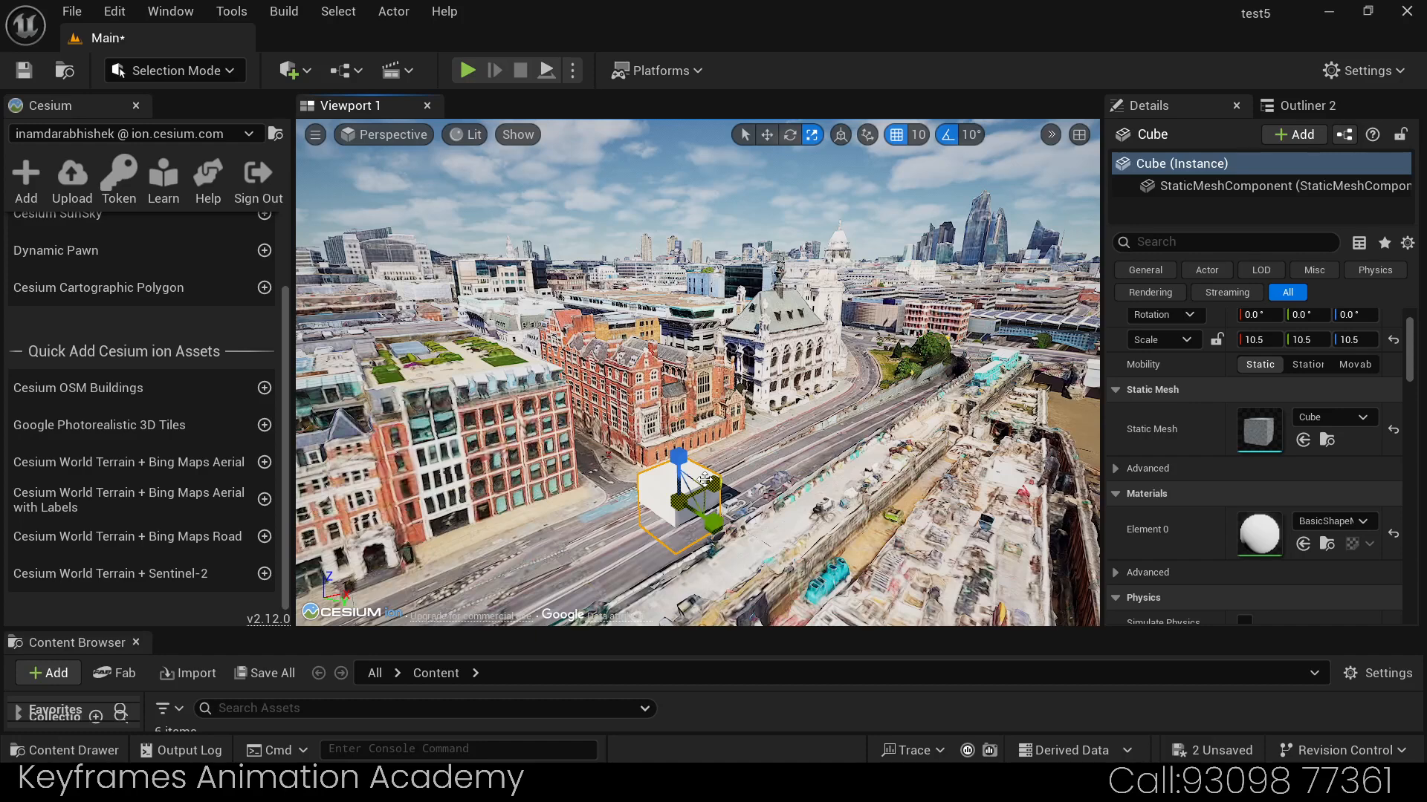
Step: Move the cube beside the red-brick building and stretch it vertically into a tower with a Z scale of 52.25
key(w)
drag(712, 524, 749, 486)
drag(708, 405, 712, 271)
key(r)
key(w)
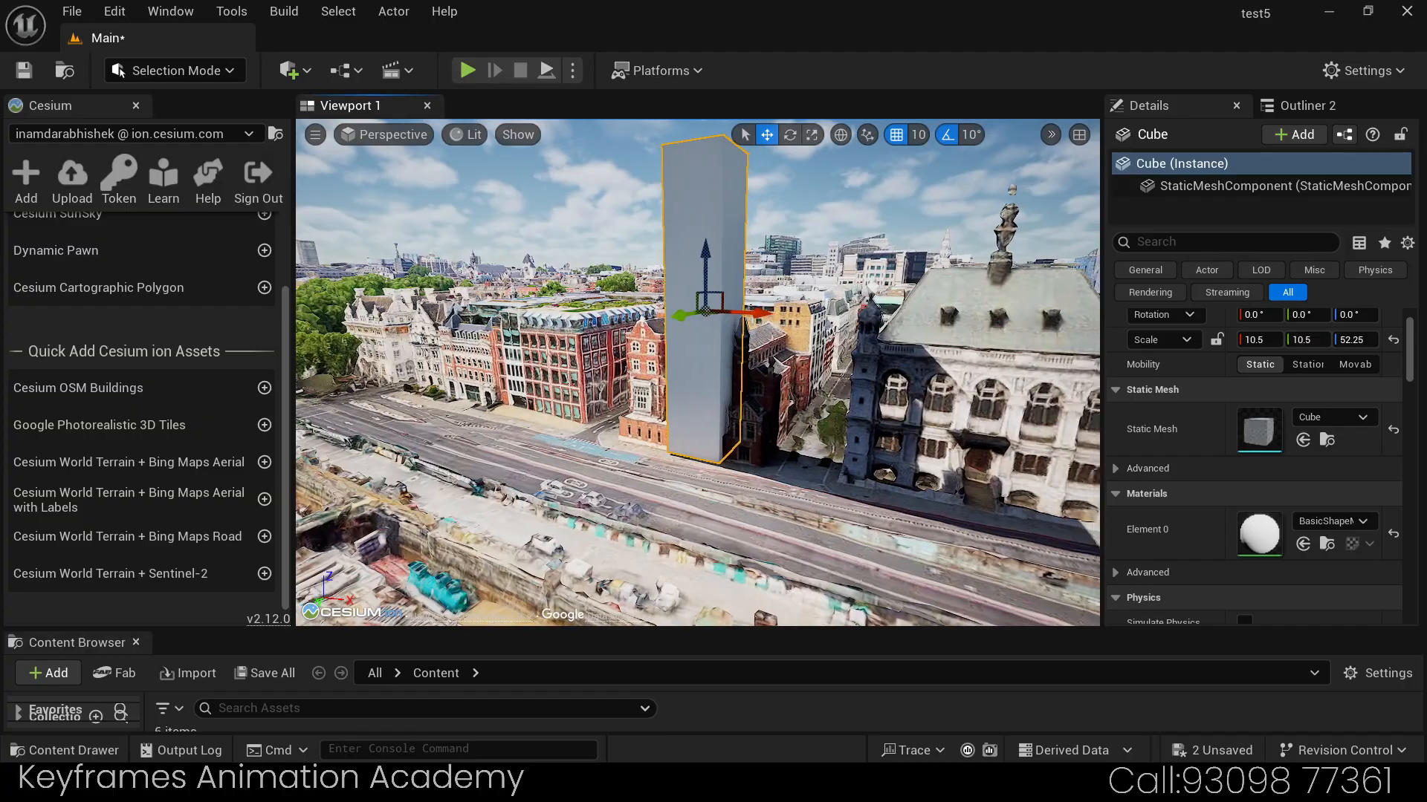
Step: Inspect the cube tower from above and from the street to check how it sits among the surrounding buildings
right_drag(699, 372, 1089, 480)
key(e)
key(a)
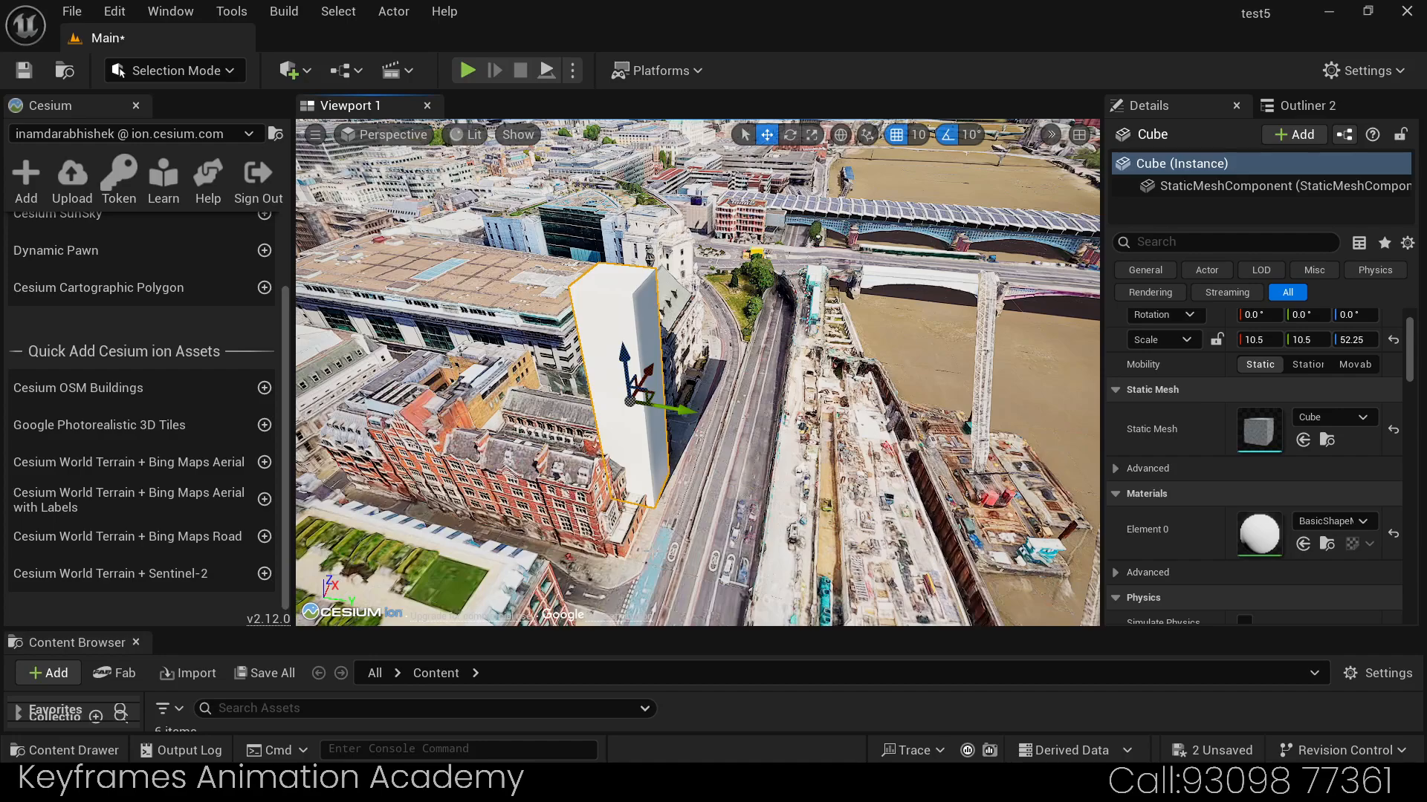
key(d)
mouse_move(699, 371)
right_down()
mouse_move(550, 371)
mouse_move(717, 364)
right_up()
key(w)
key(a)
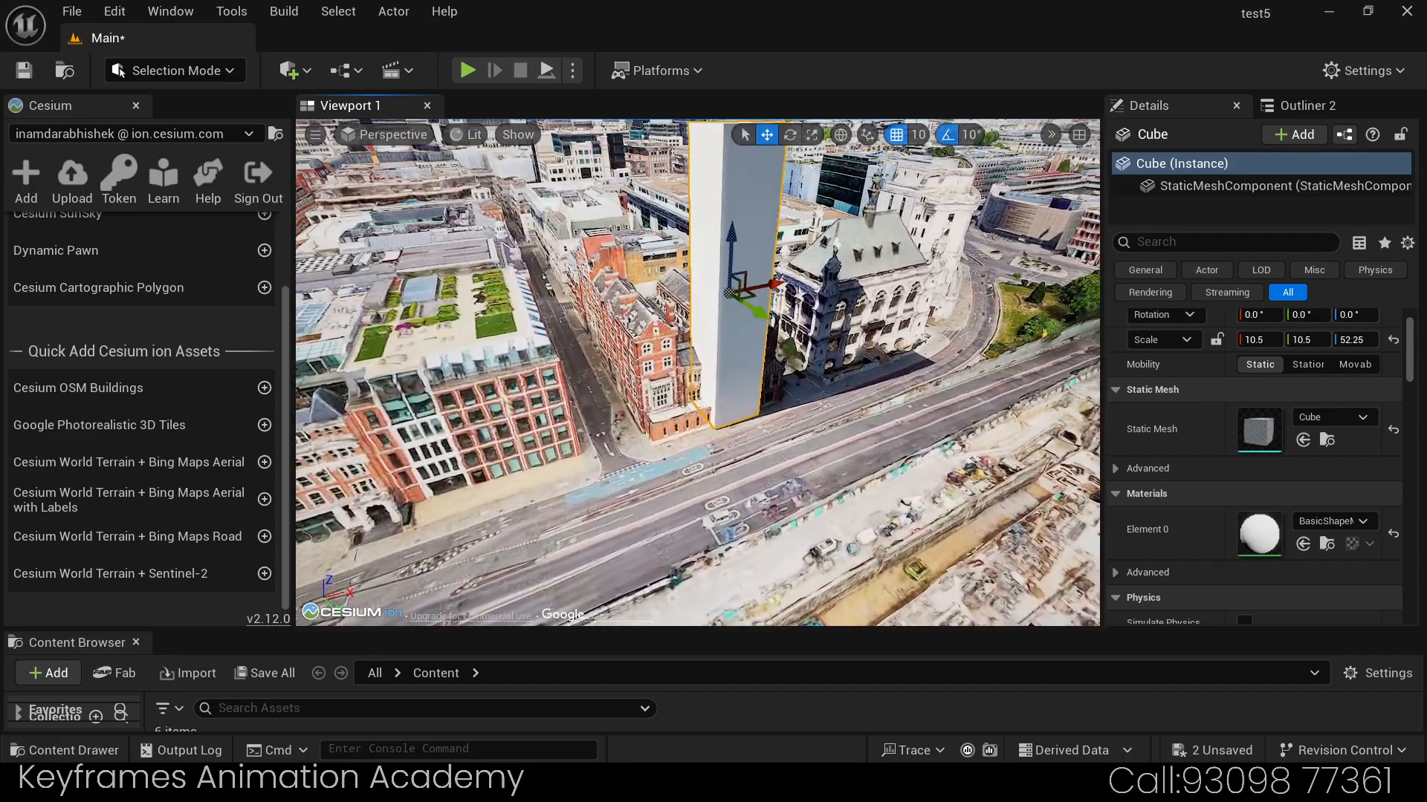
key(w)
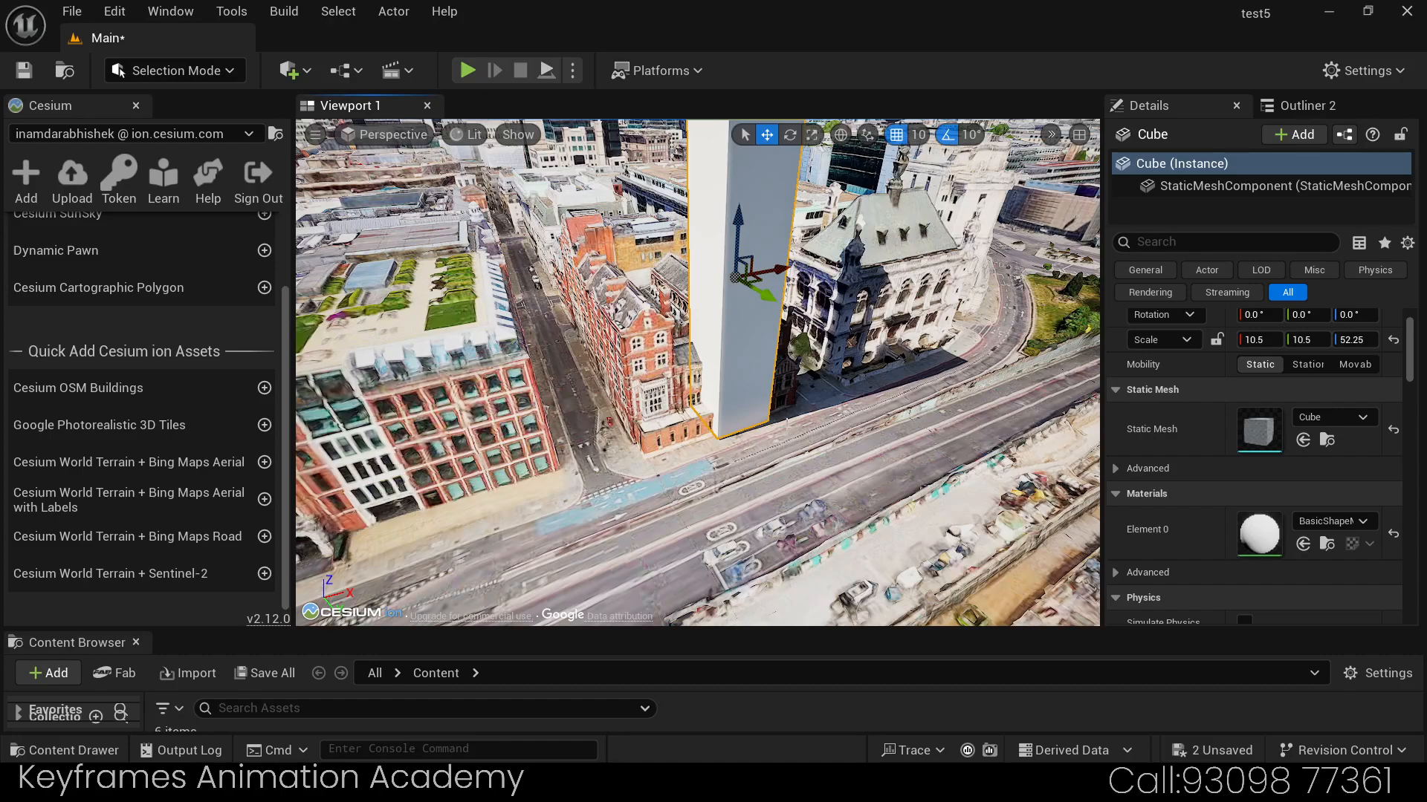
mouse_move(709, 496)
right_down()
mouse_move(621, 481)
mouse_move(691, 476)
right_up()
key(a)
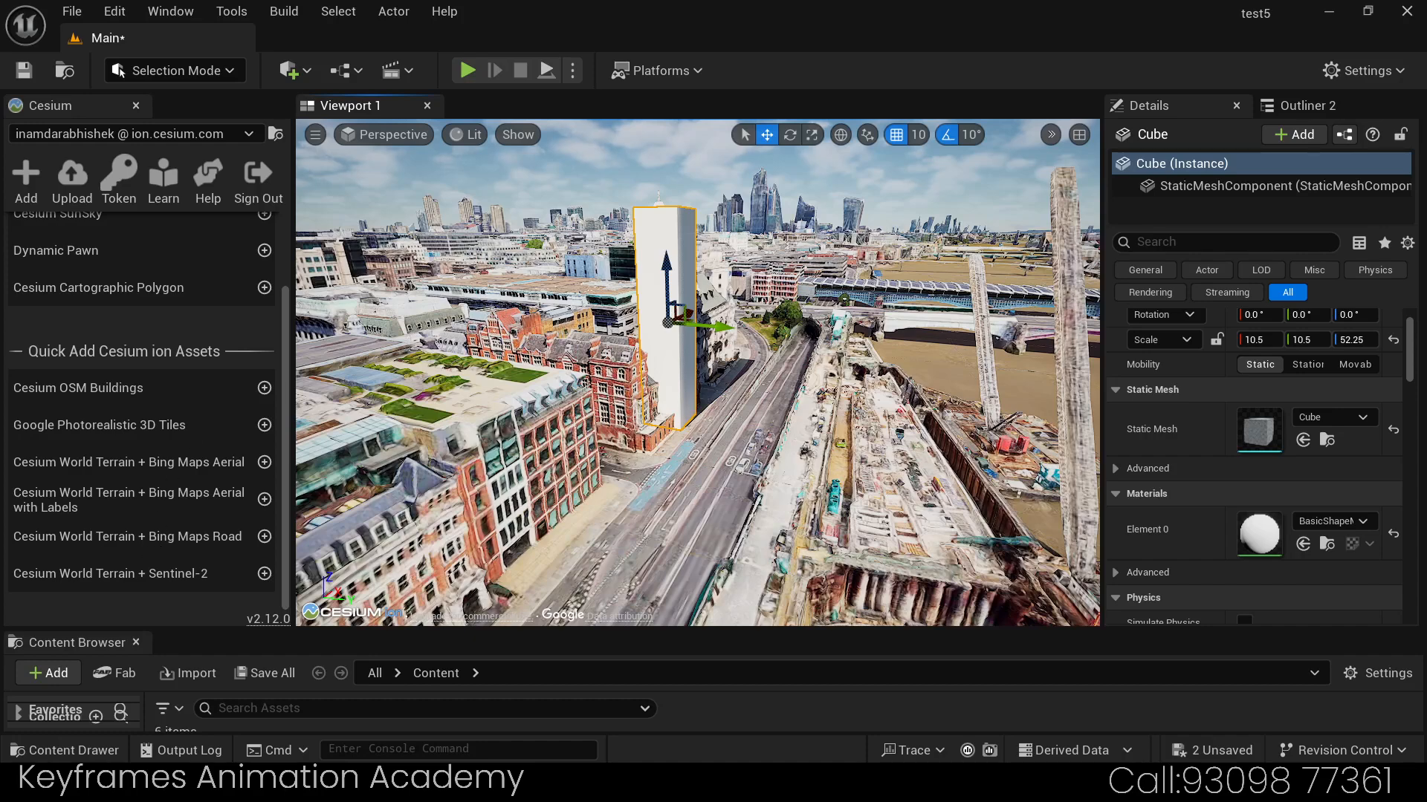
mouse_move(734, 421)
right_down()
mouse_move(765, 413)
mouse_move(735, 394)
mouse_move(731, 422)
right_up()
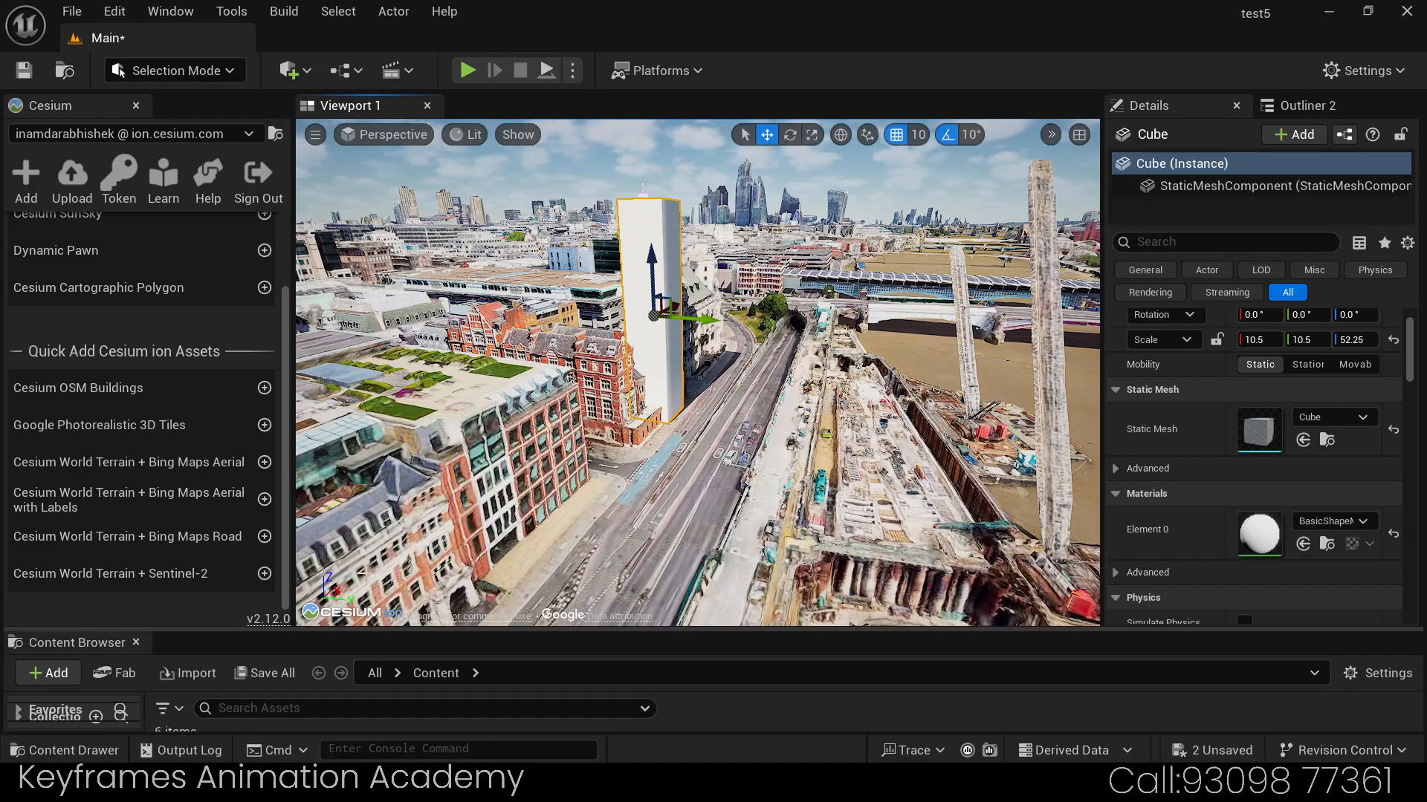
Step: Switch to Google Maps in the browser and look up Wankhede Stadium in Churchgate, Mumbai
click(594, 784)
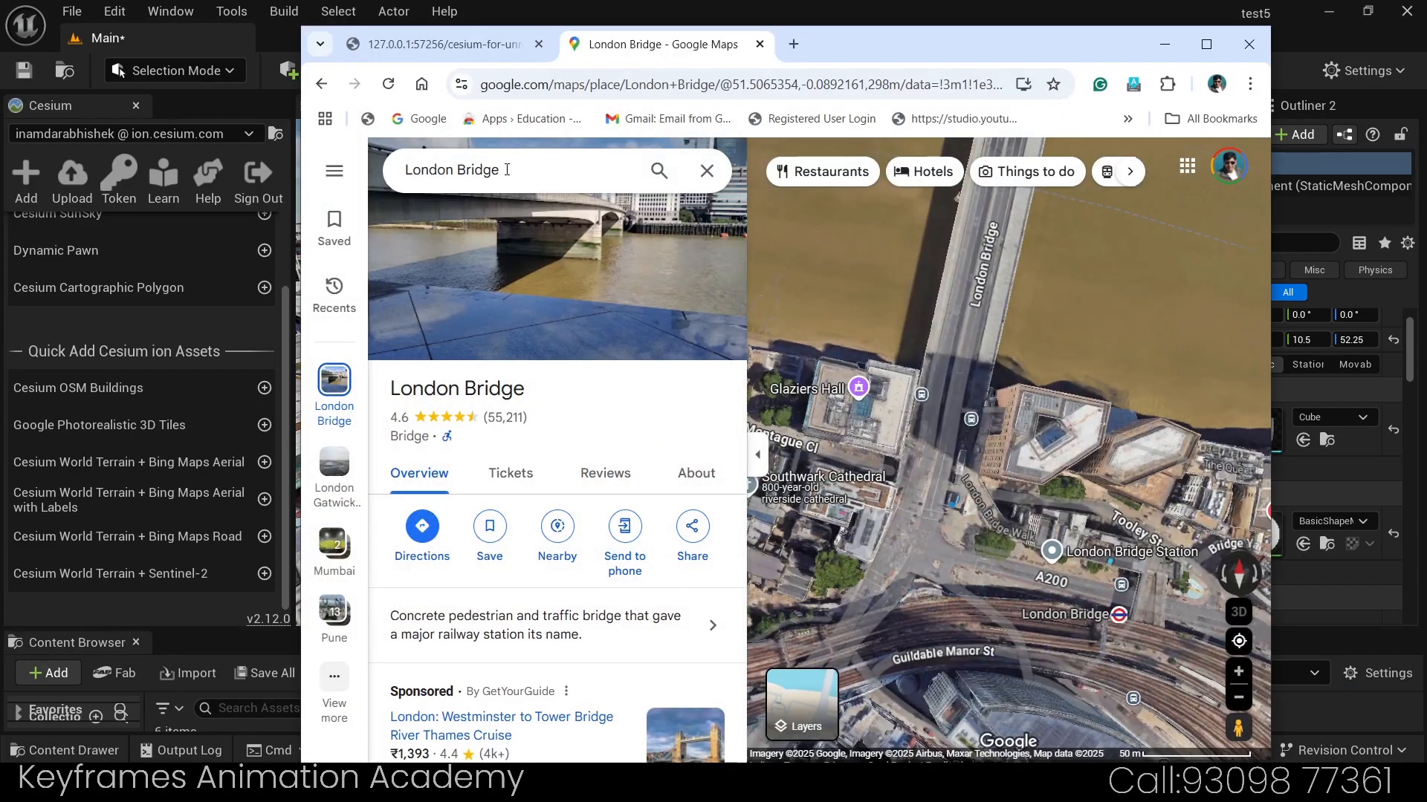
drag(507, 169, 399, 171)
text(wa)
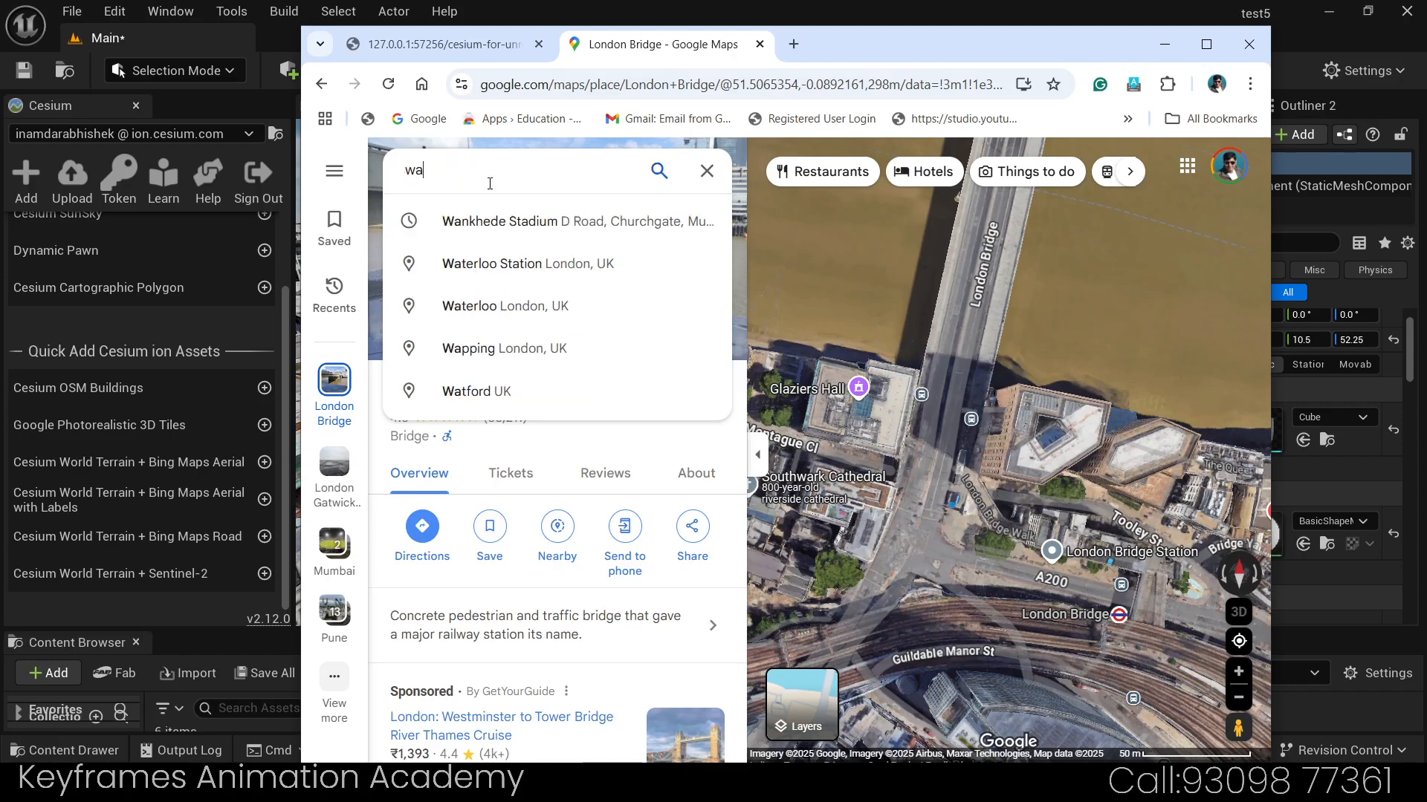
click(542, 223)
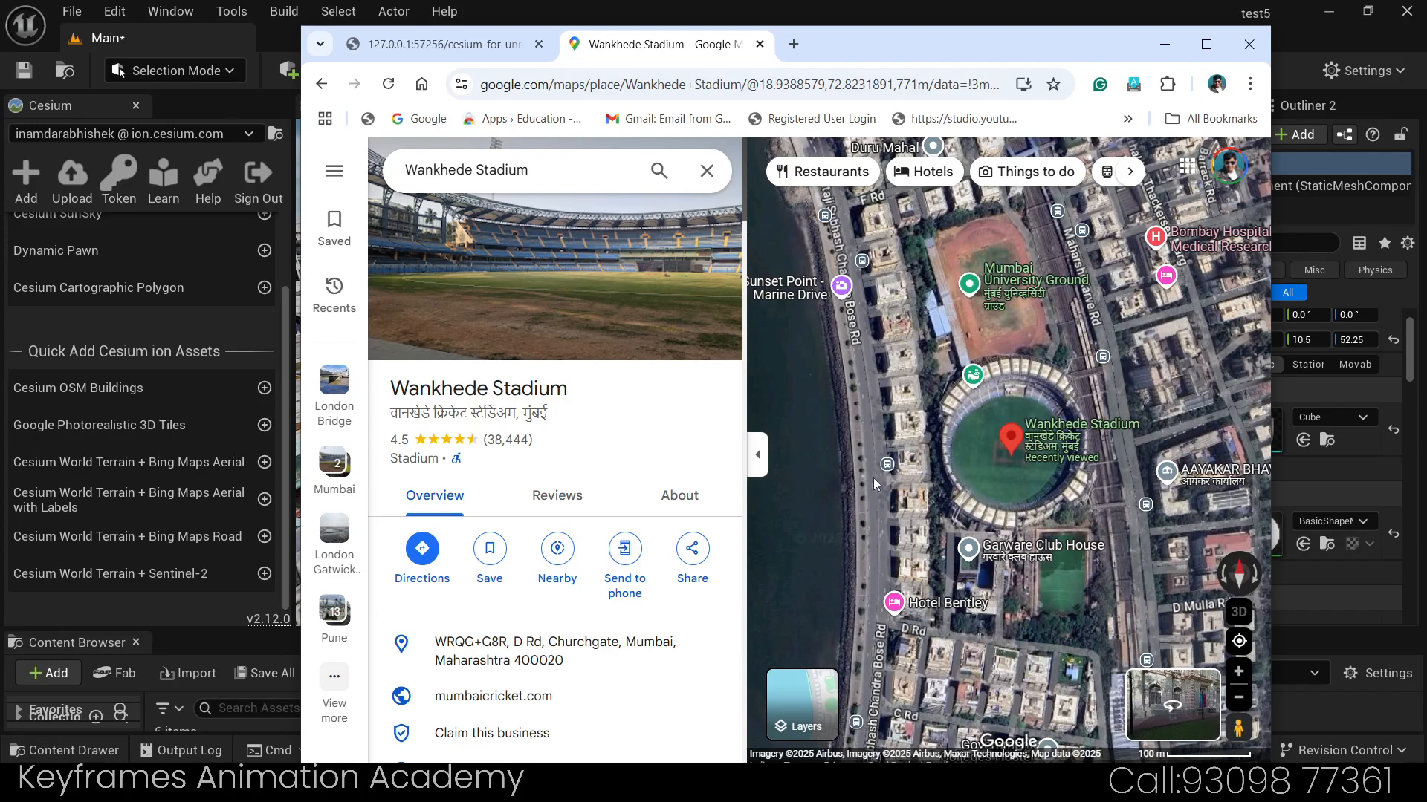
Step: Examine the satellite map of the Mumbai coastline around Wankhede Stadium, from Girgaon Chowpatty to Churchgate
drag(905, 478, 1030, 478)
scroll(1006, 474, down, 2)
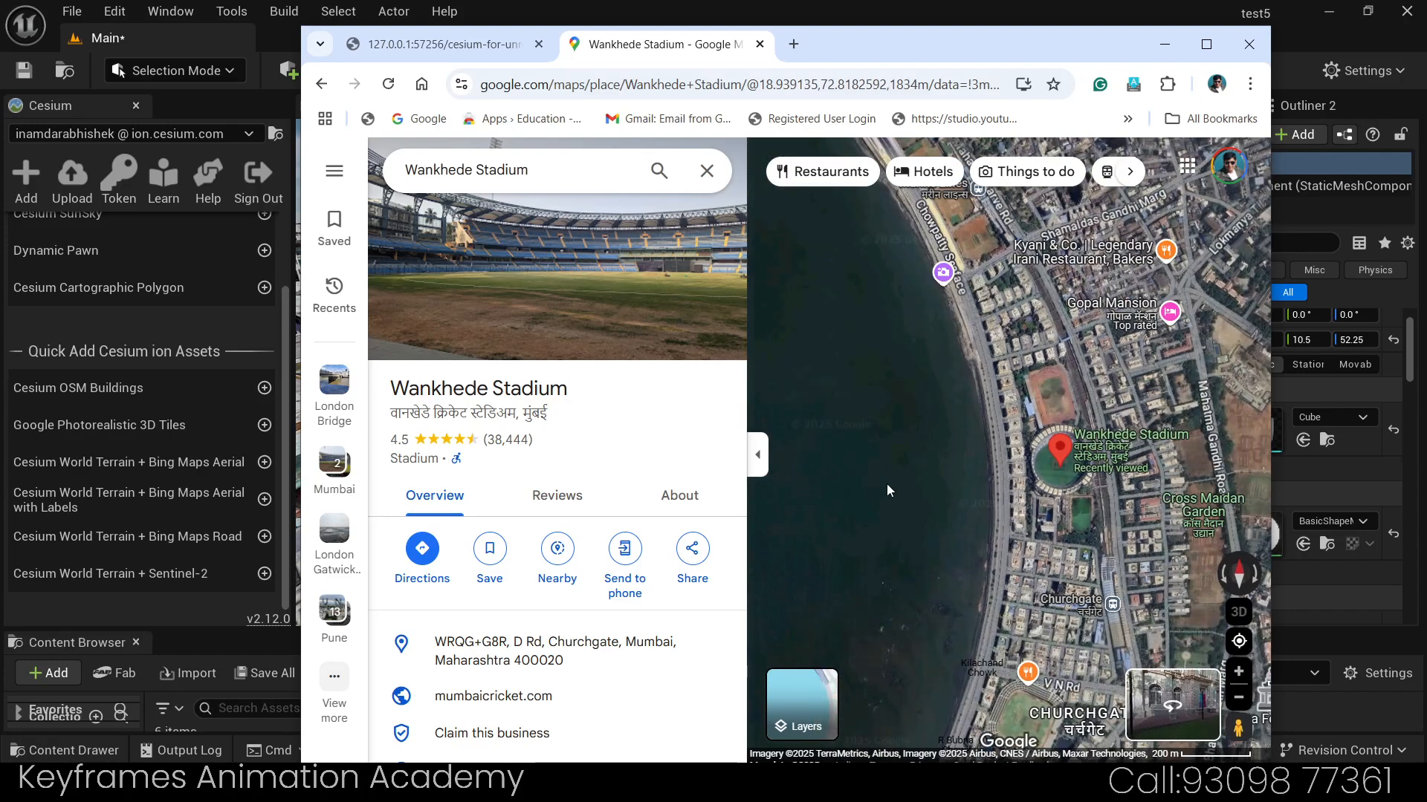
drag(885, 483, 1103, 661)
drag(909, 412, 975, 479)
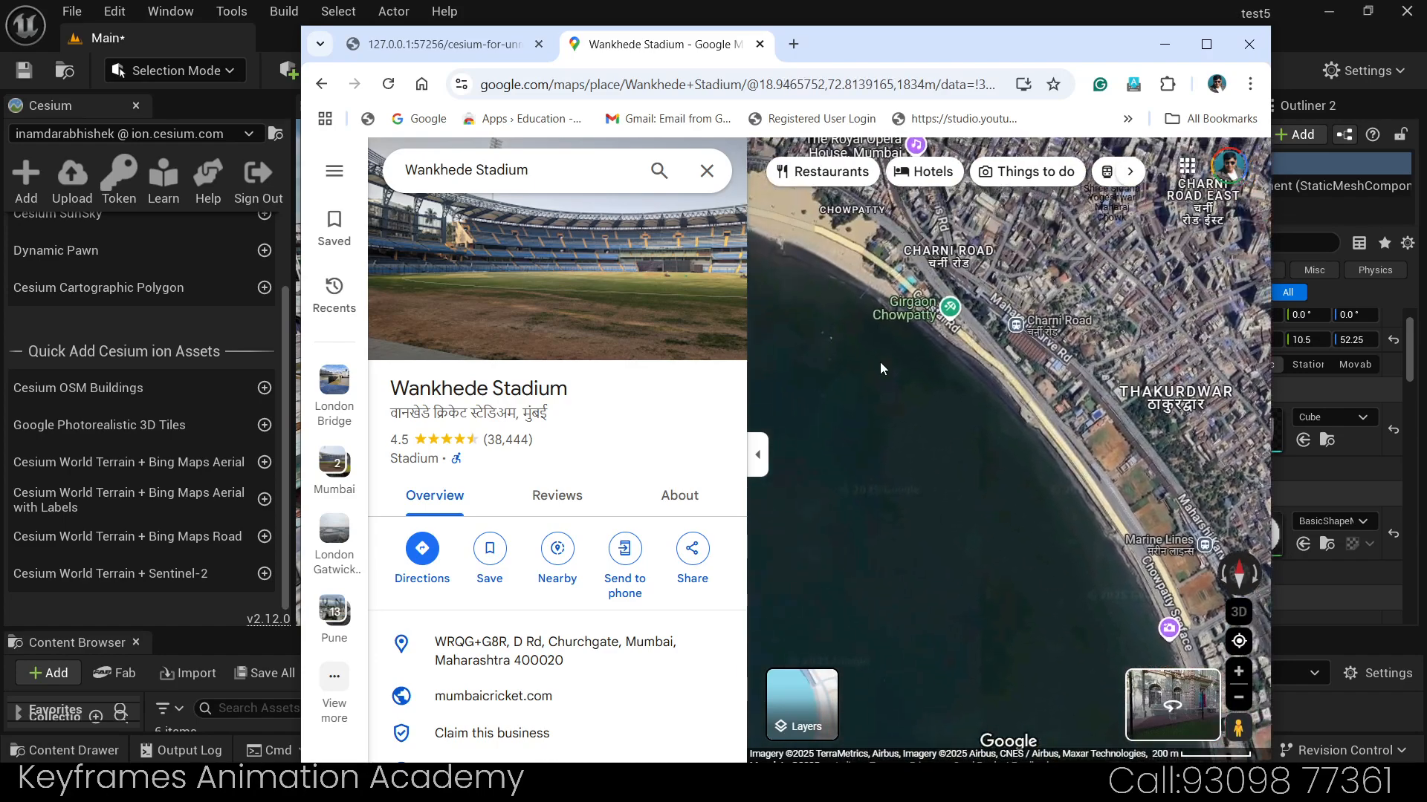
drag(884, 371, 826, 331)
drag(929, 440, 768, 311)
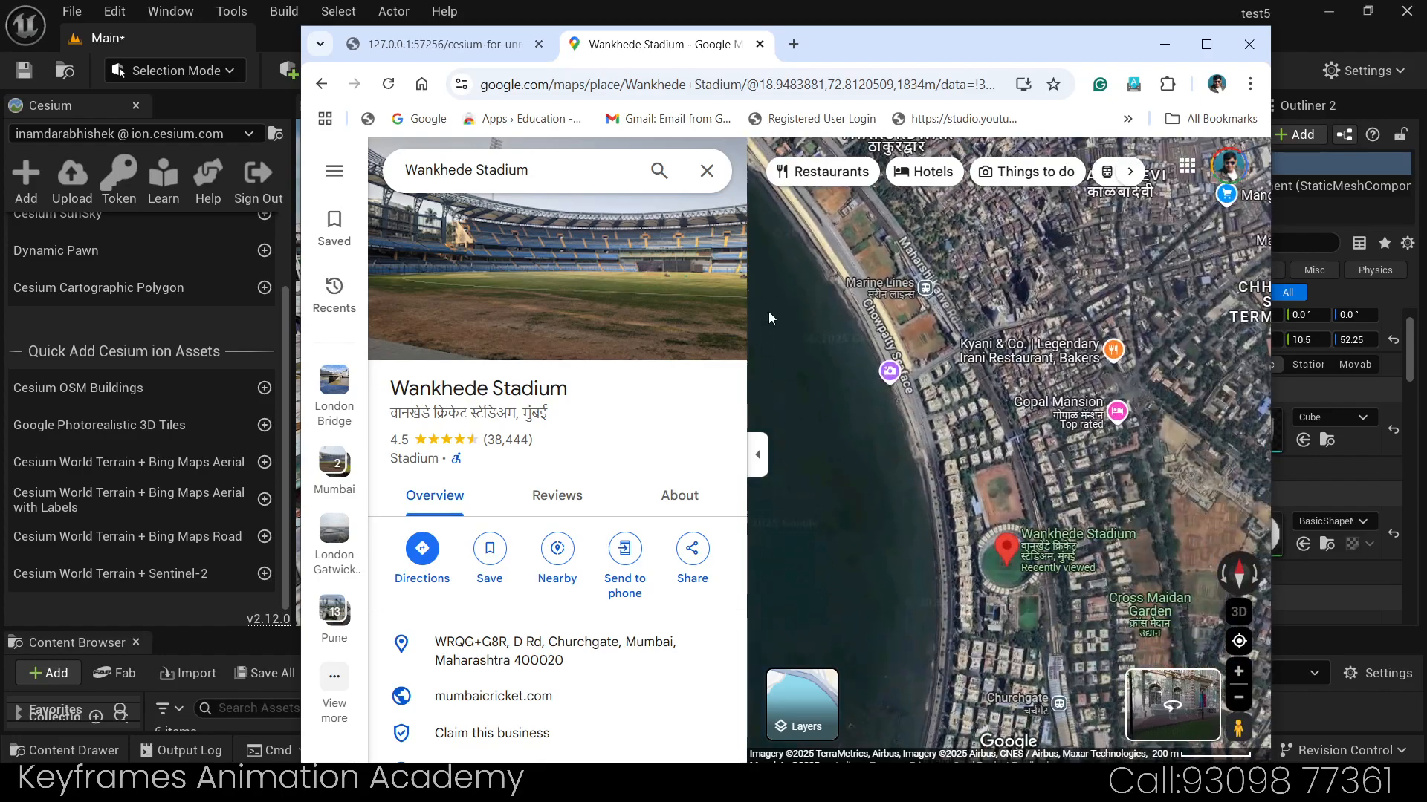
drag(1031, 457, 978, 337)
scroll(943, 489, up, 5)
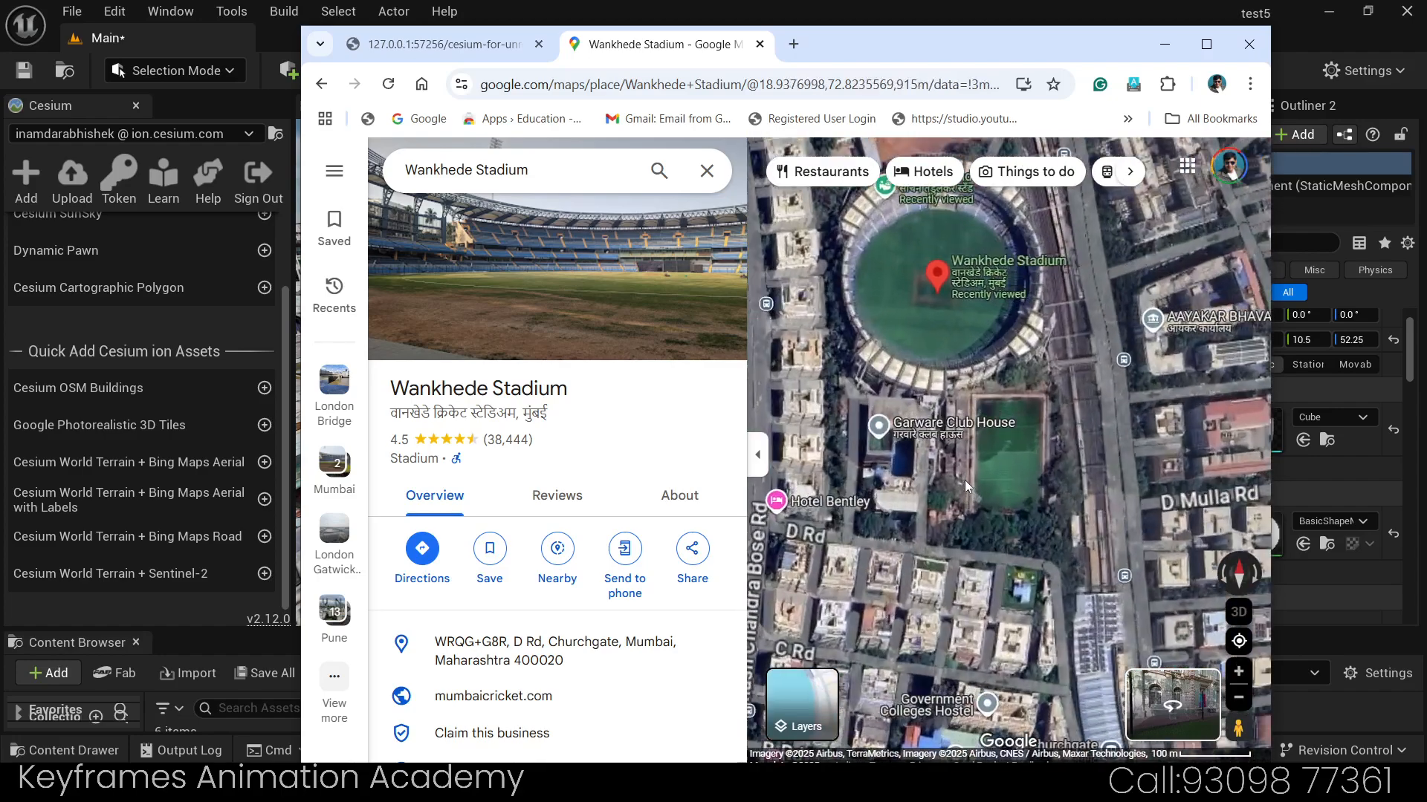
Step: Copy the map coordinates of a point on the coastal road just west of Wankhede Stadium
drag(932, 396, 1070, 455)
scroll(923, 403, up, 2)
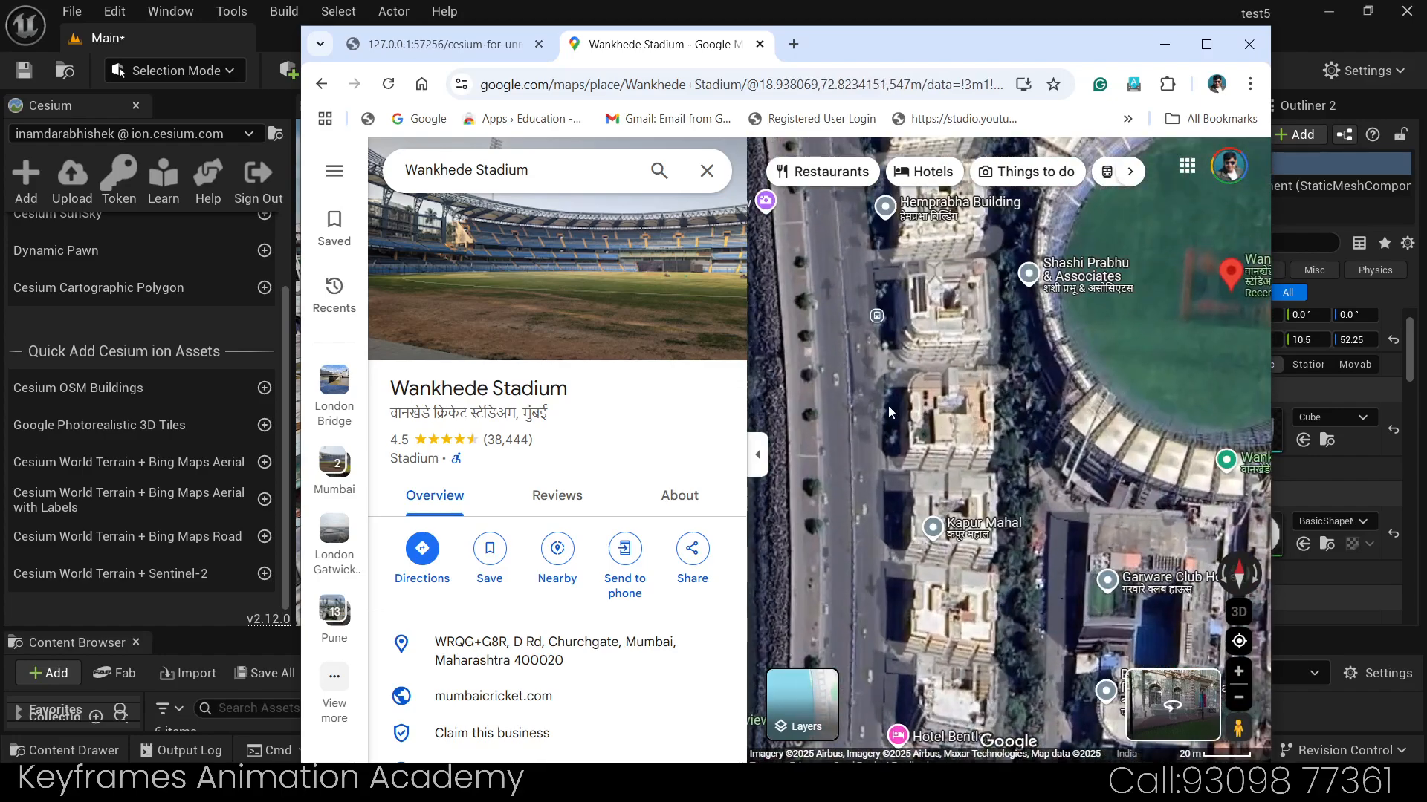
drag(878, 374, 953, 362)
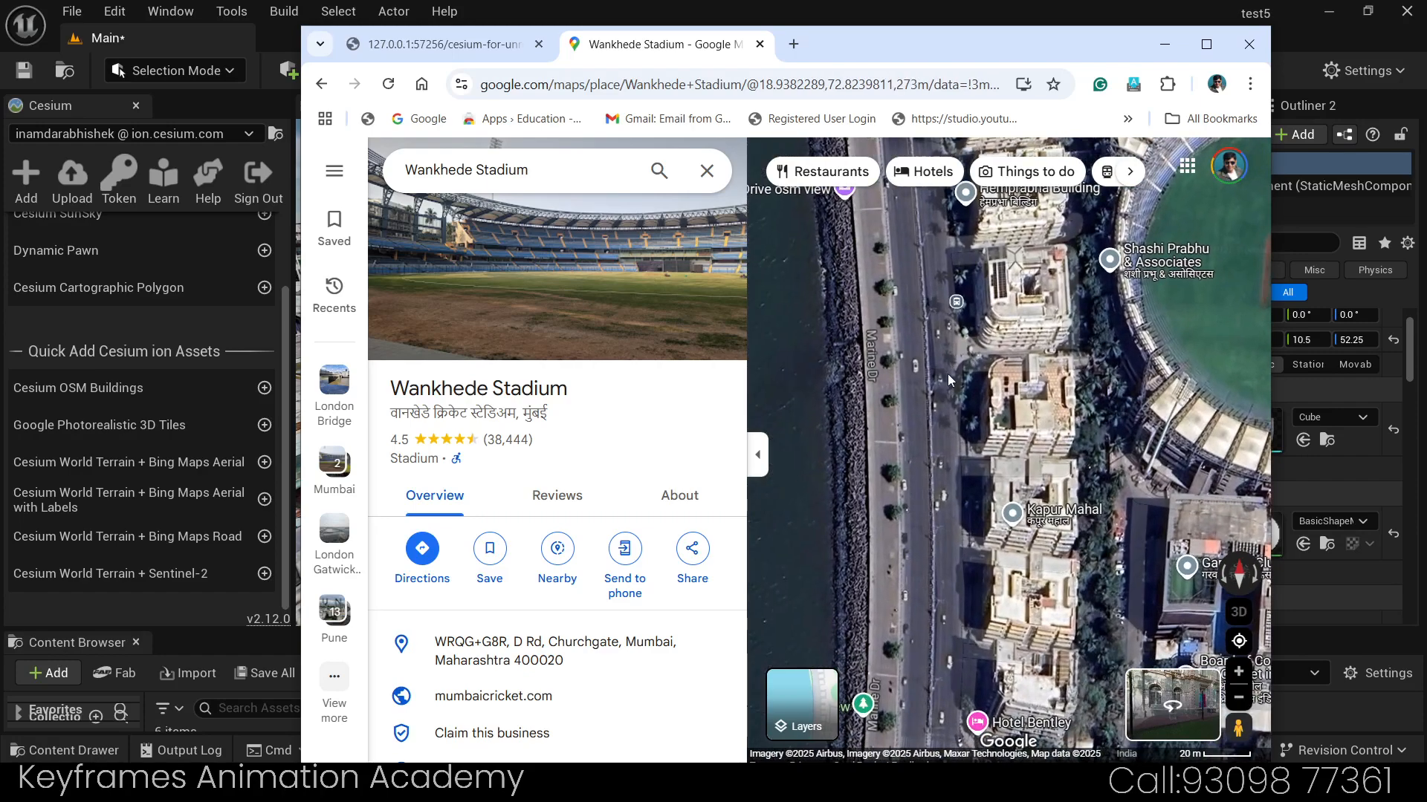
right_click(947, 414)
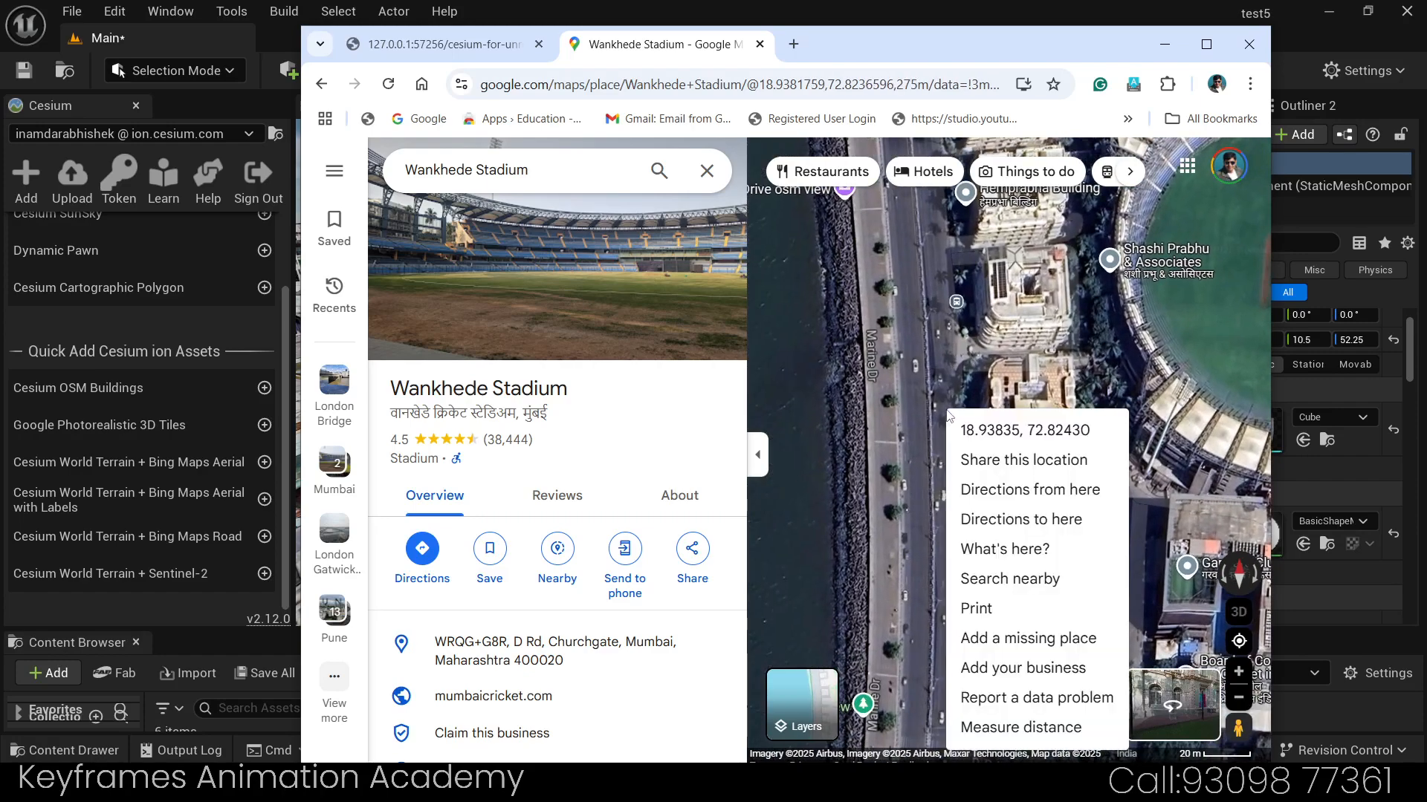
click(1026, 437)
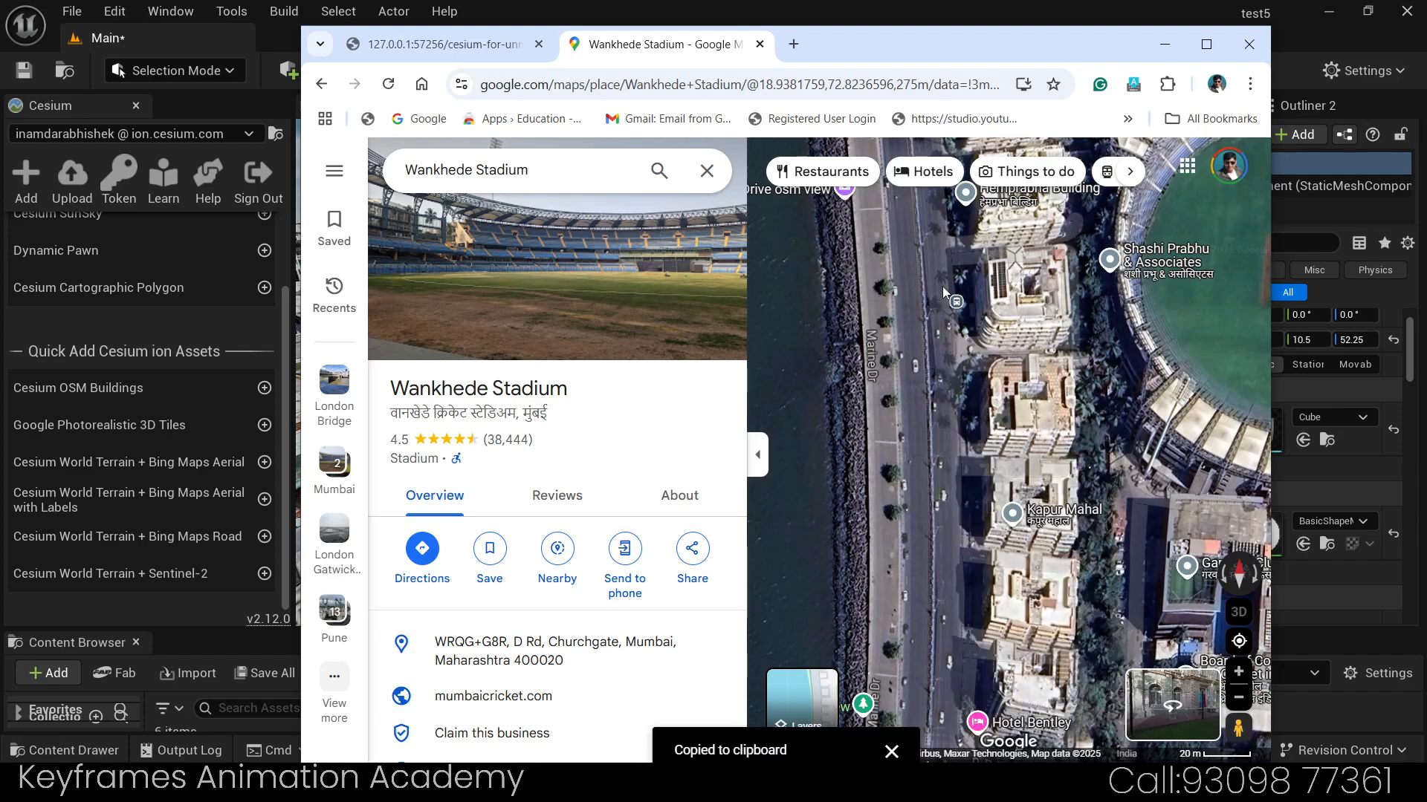
Step: In Notepad, replace all the old notes with the copied coordinates, putting latitude and longitude on separate lines
key(alt+Tab)
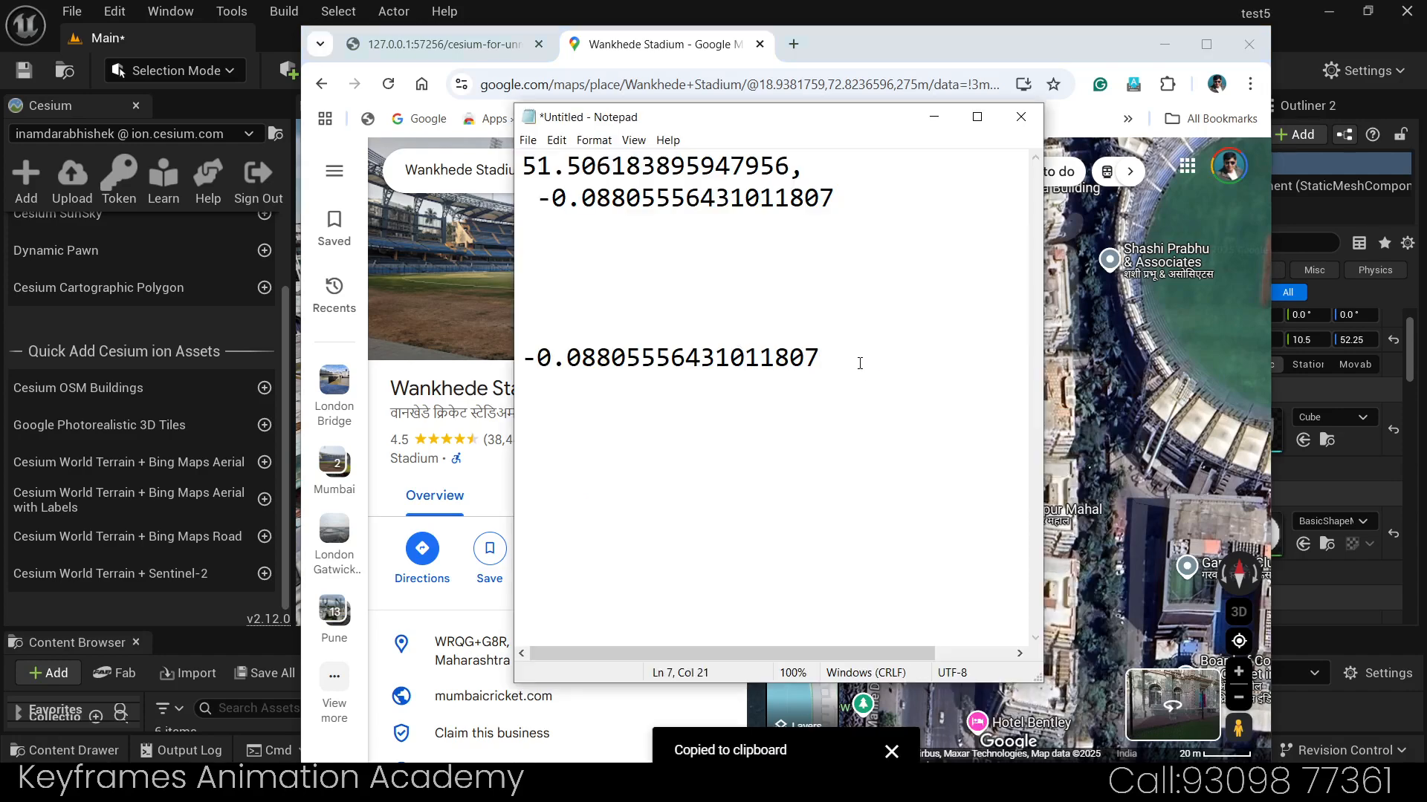
drag(859, 364, 611, 358)
key(ctrl+a)
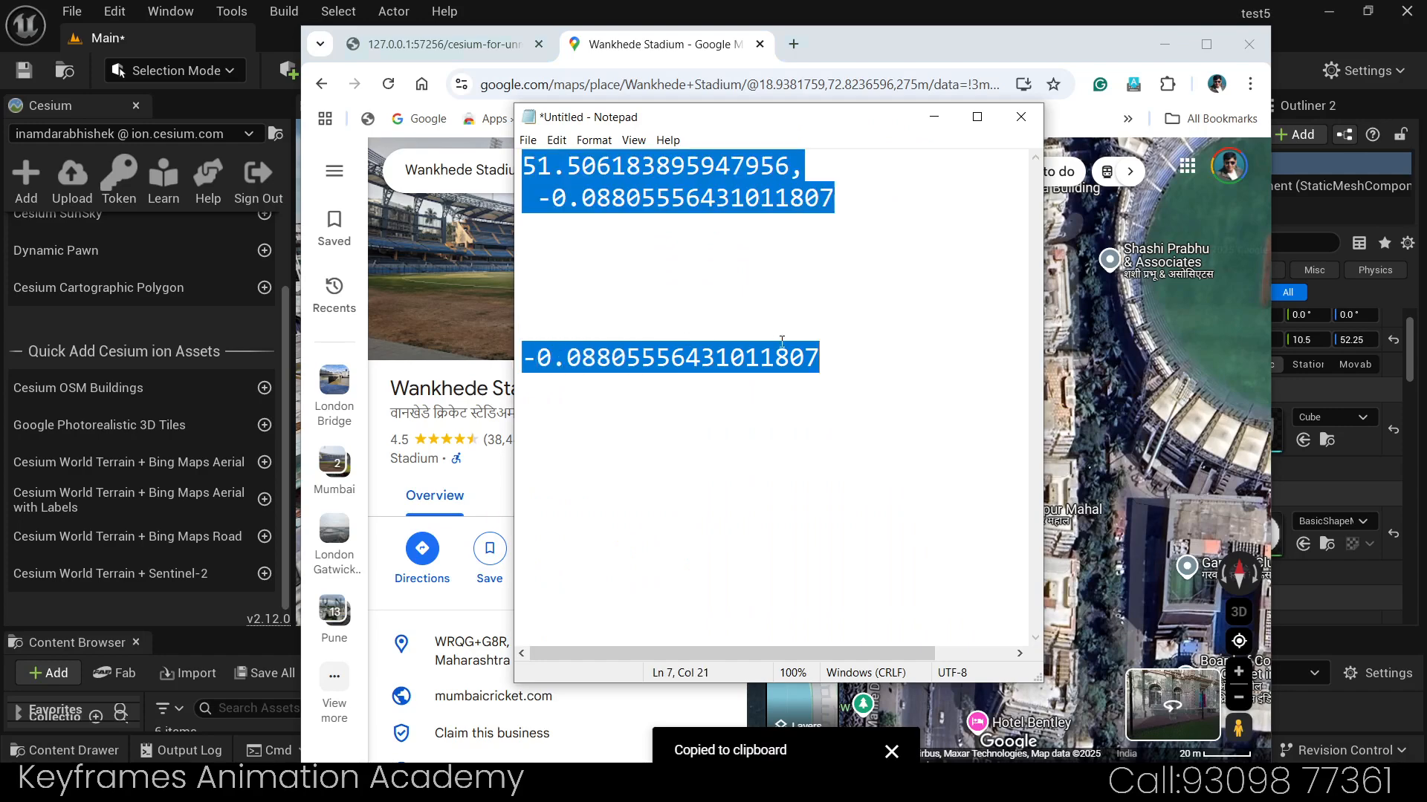
key(BackSpace)
key(ctrl+v)
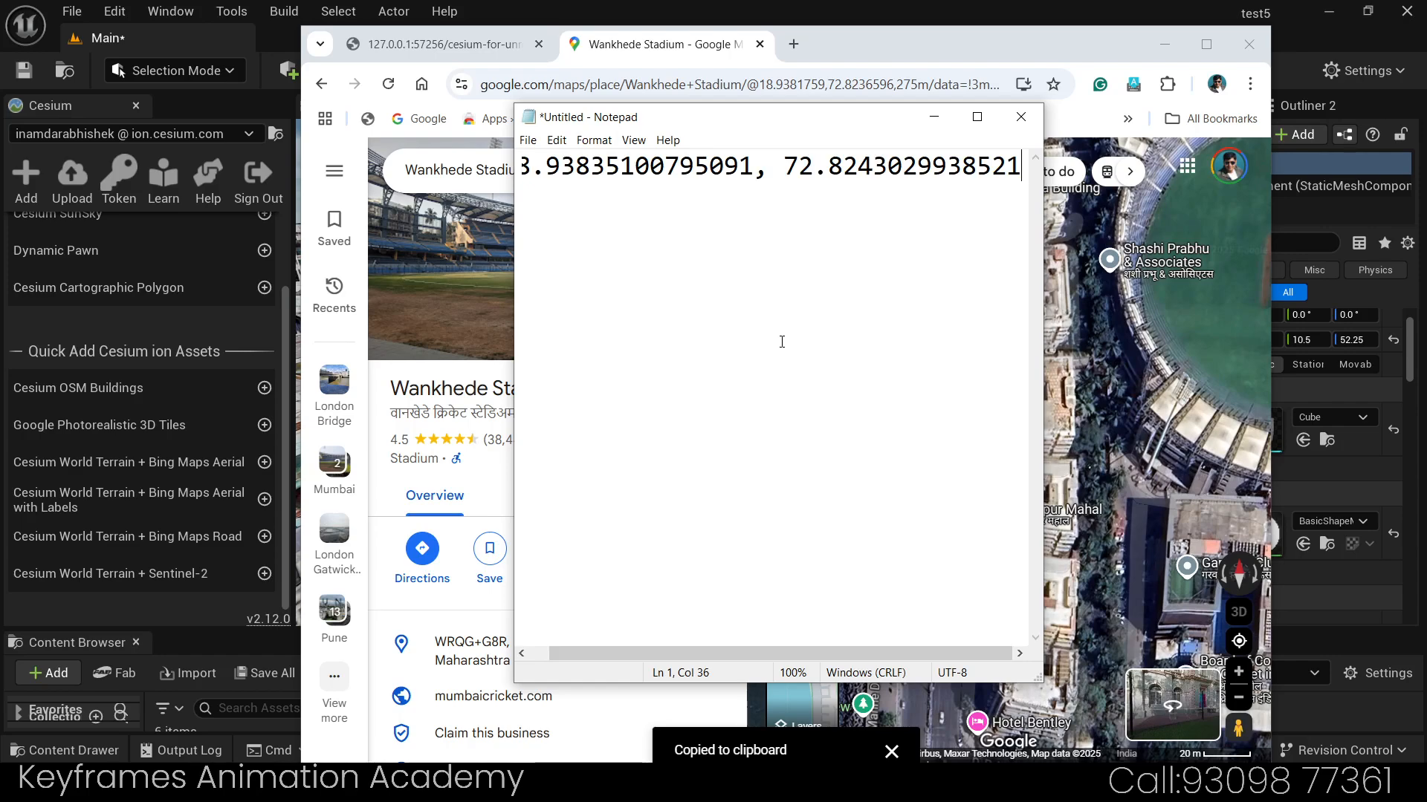
click(782, 342)
key(Return)
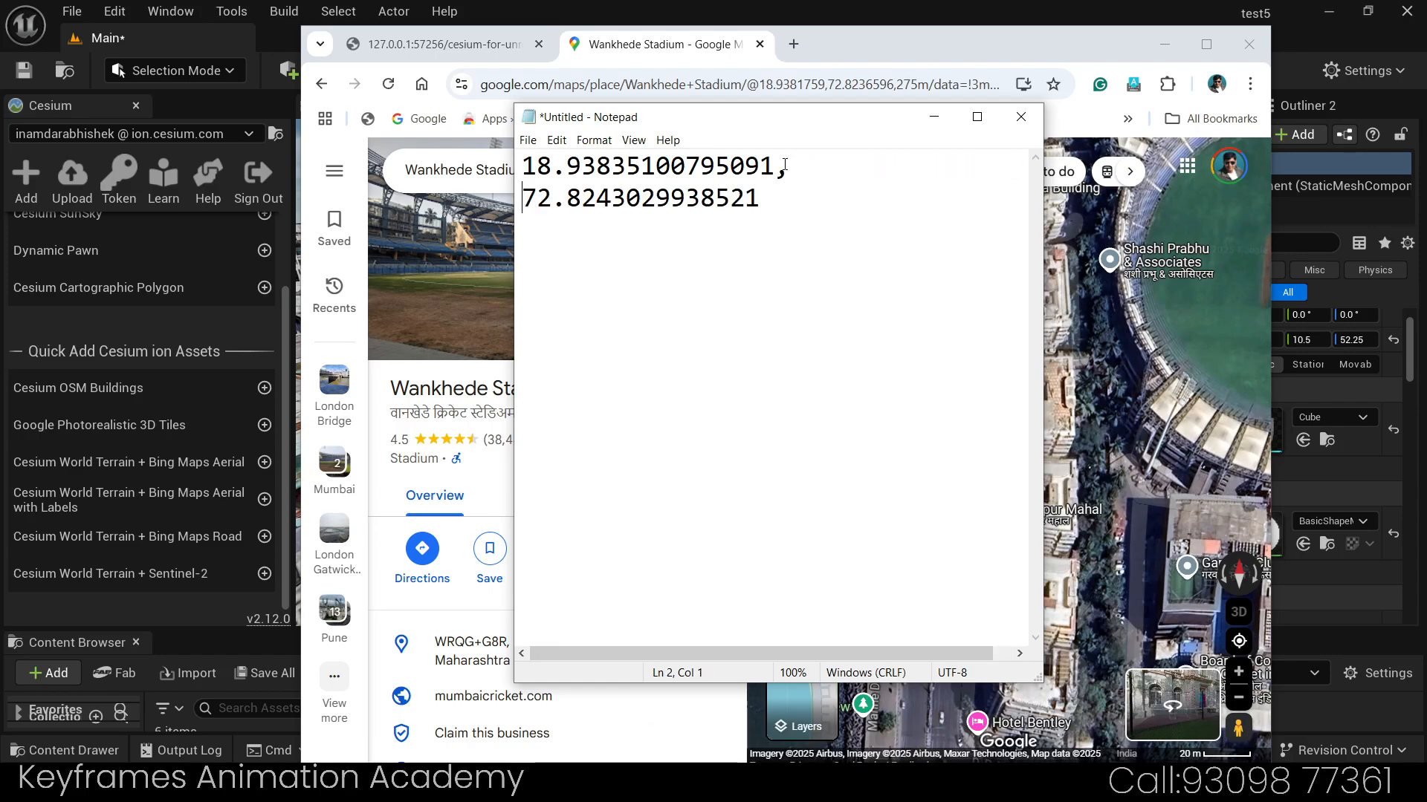
Step: Copy the latitude from Notepad and set CesiumGeoreference0's Origin Latitude to 18.93835100795091 in Unreal
drag(775, 165, 528, 165)
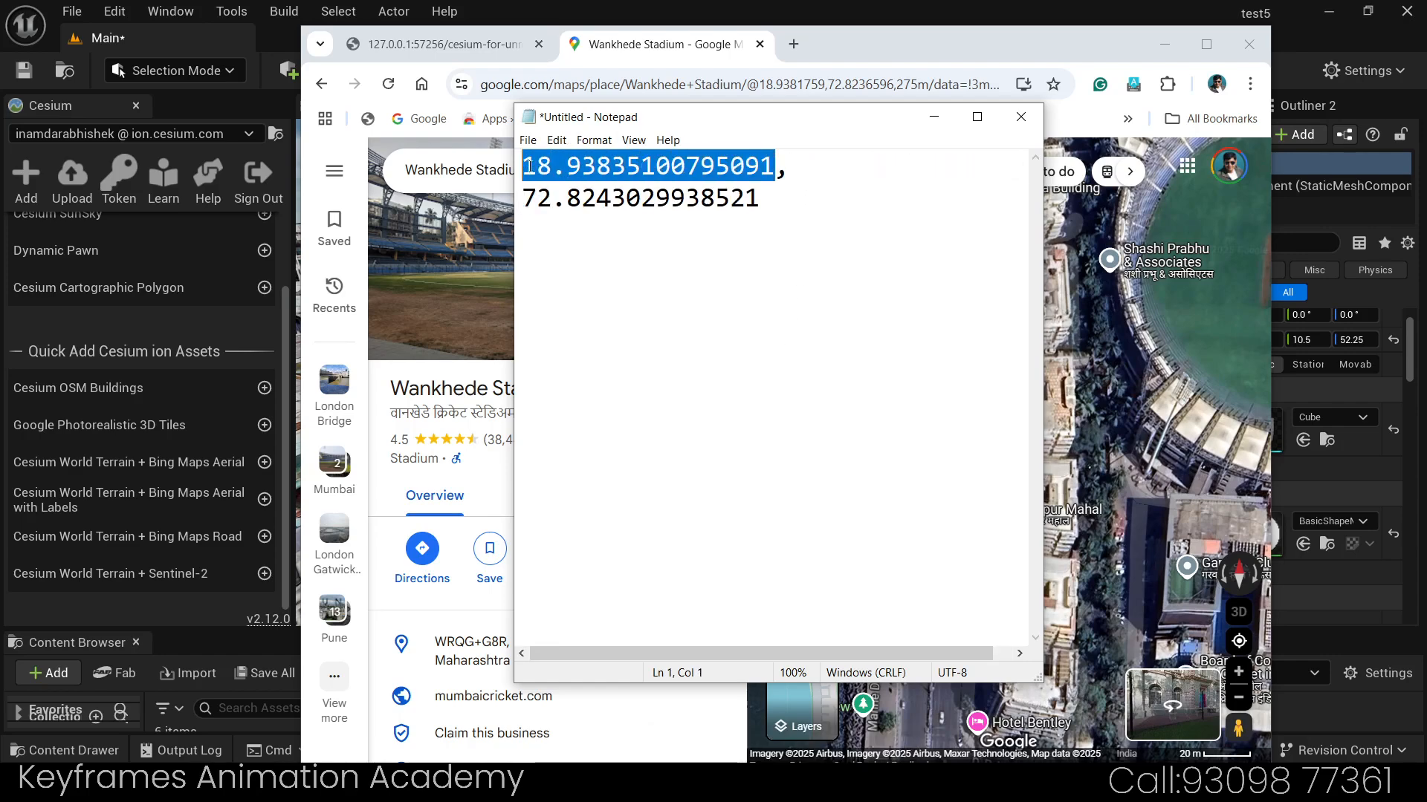
click(934, 117)
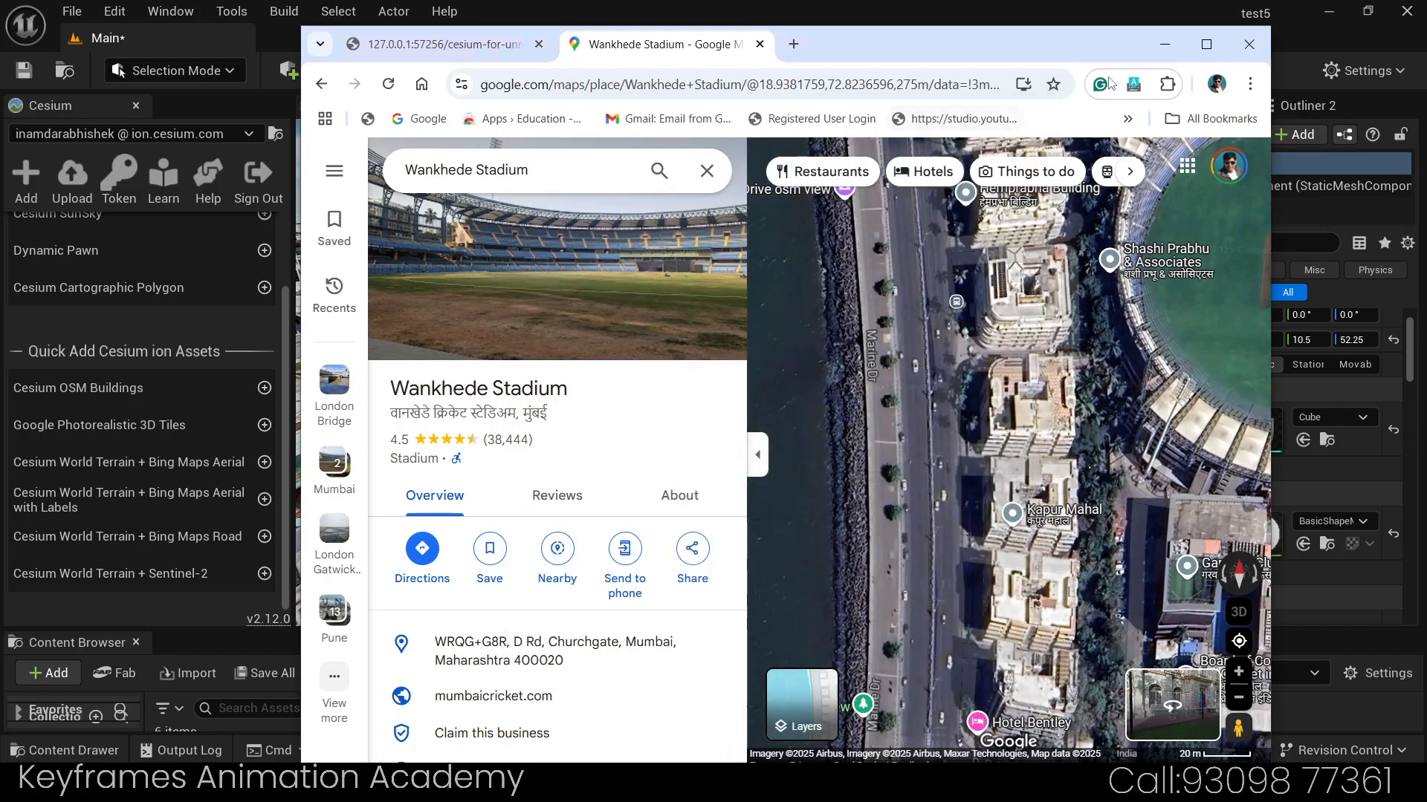
click(1165, 44)
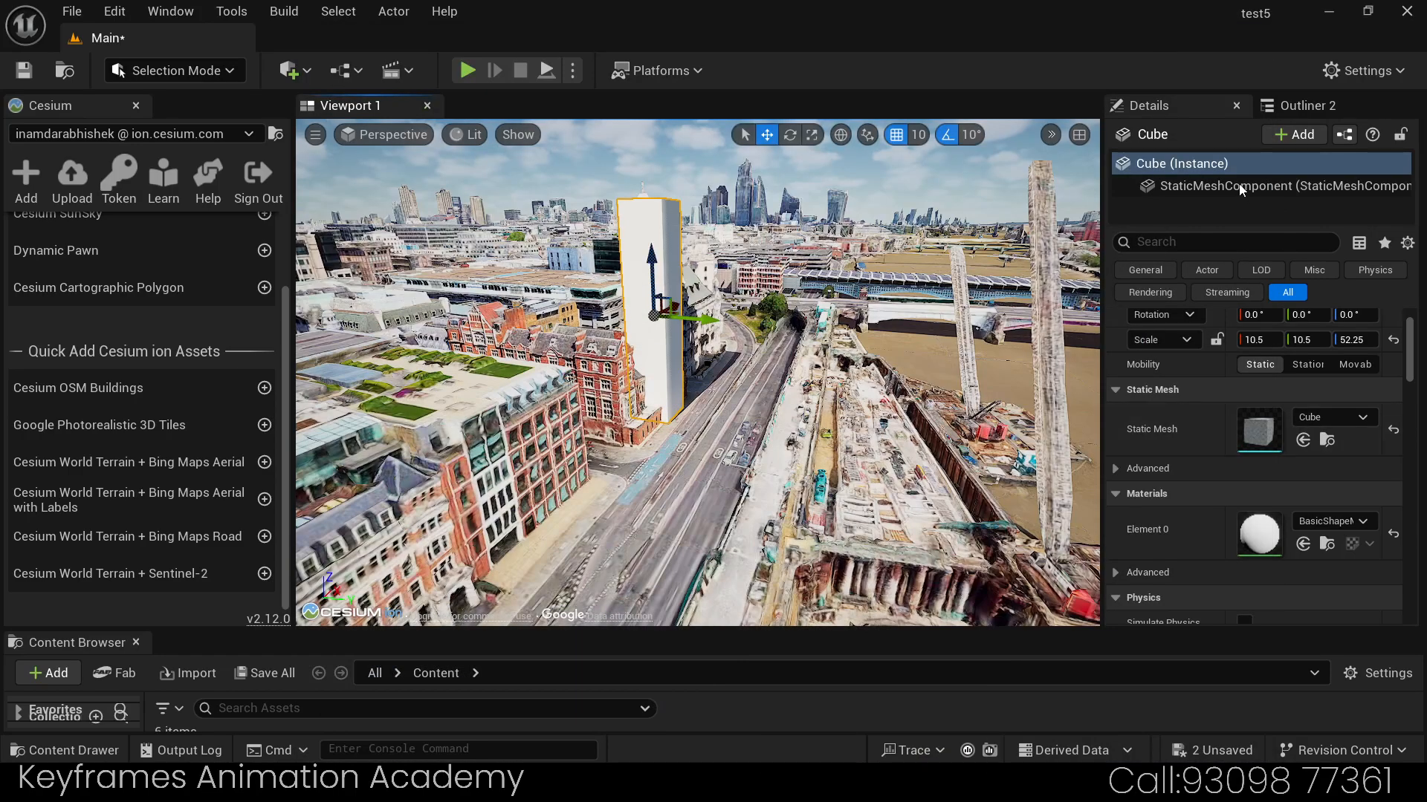
click(1293, 107)
click(1226, 246)
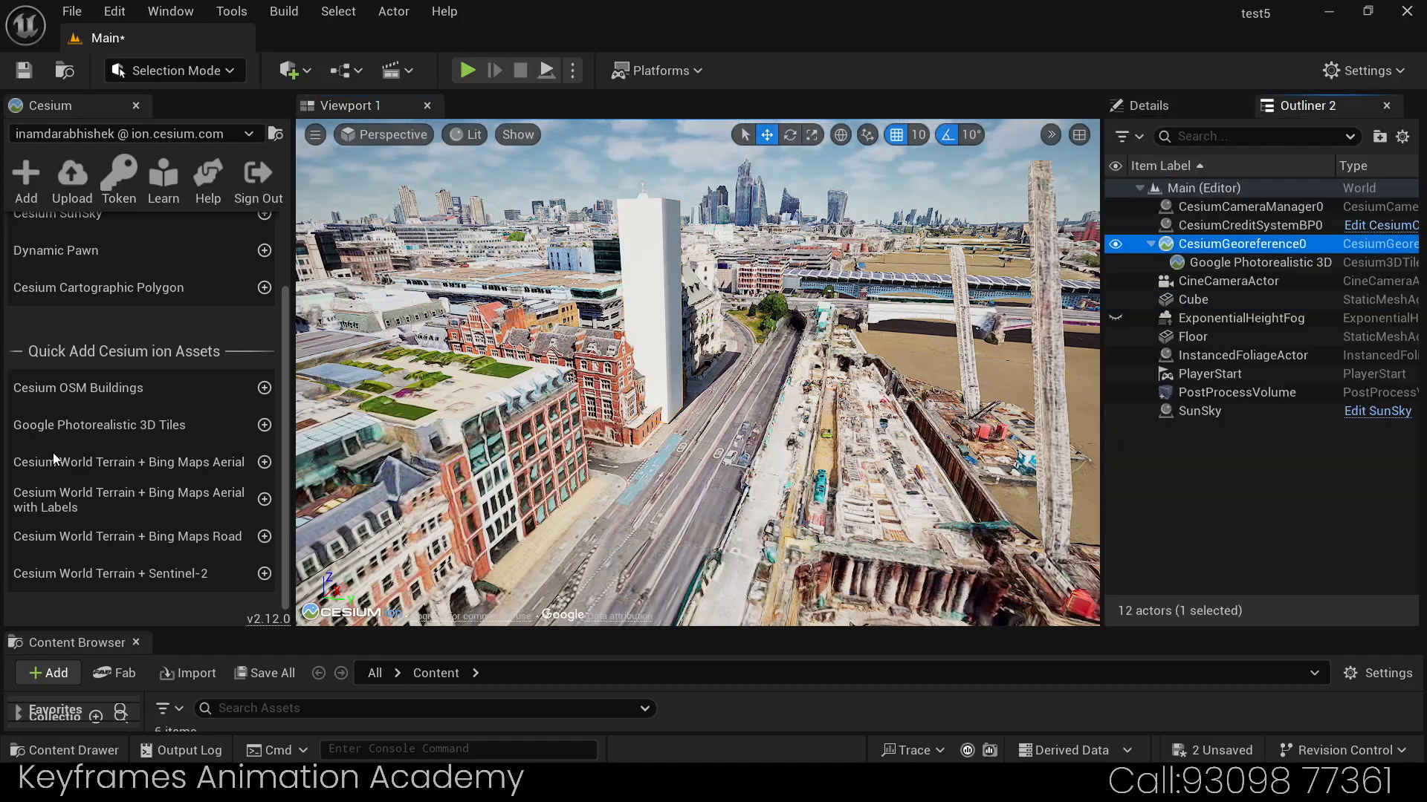
click(1180, 108)
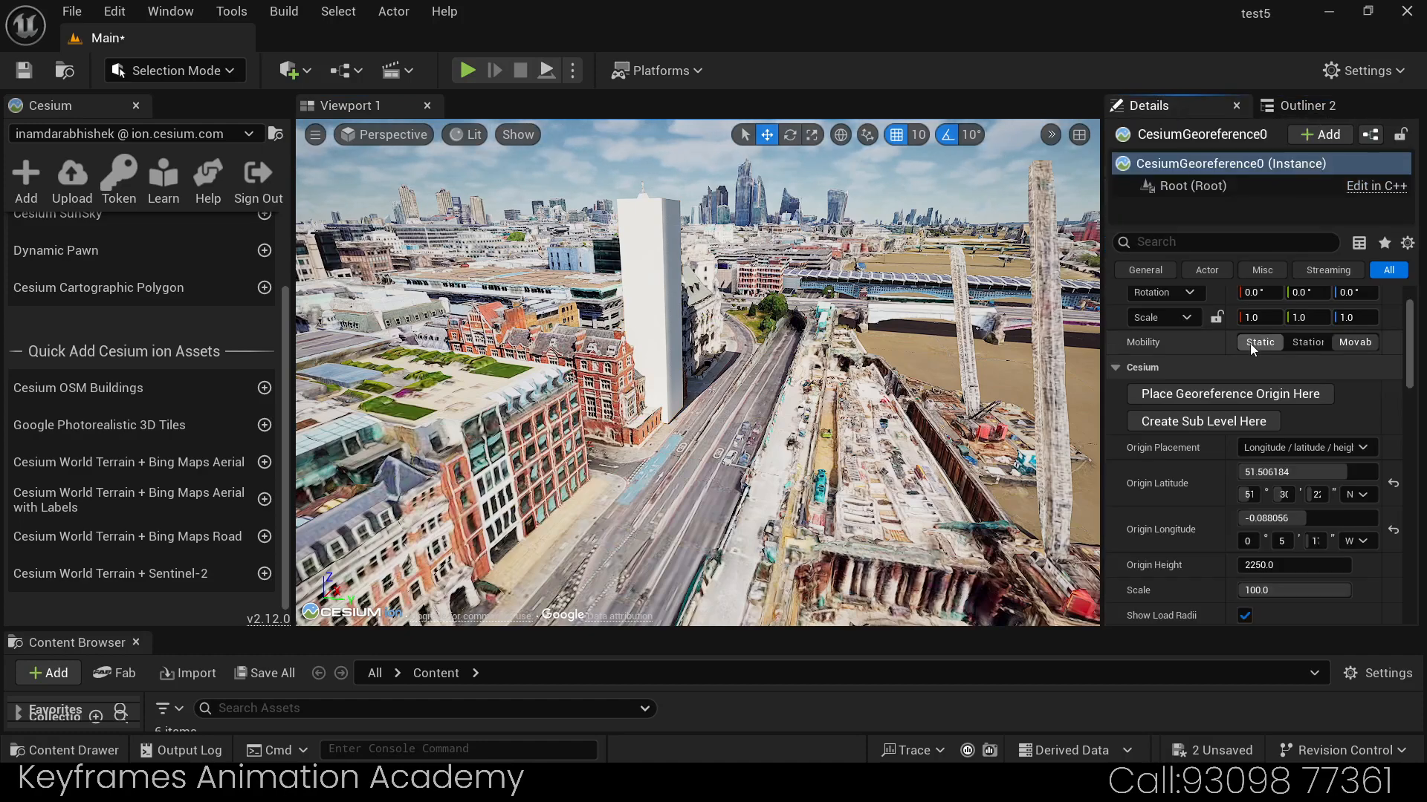
click(1270, 471)
key(ctrl+v)
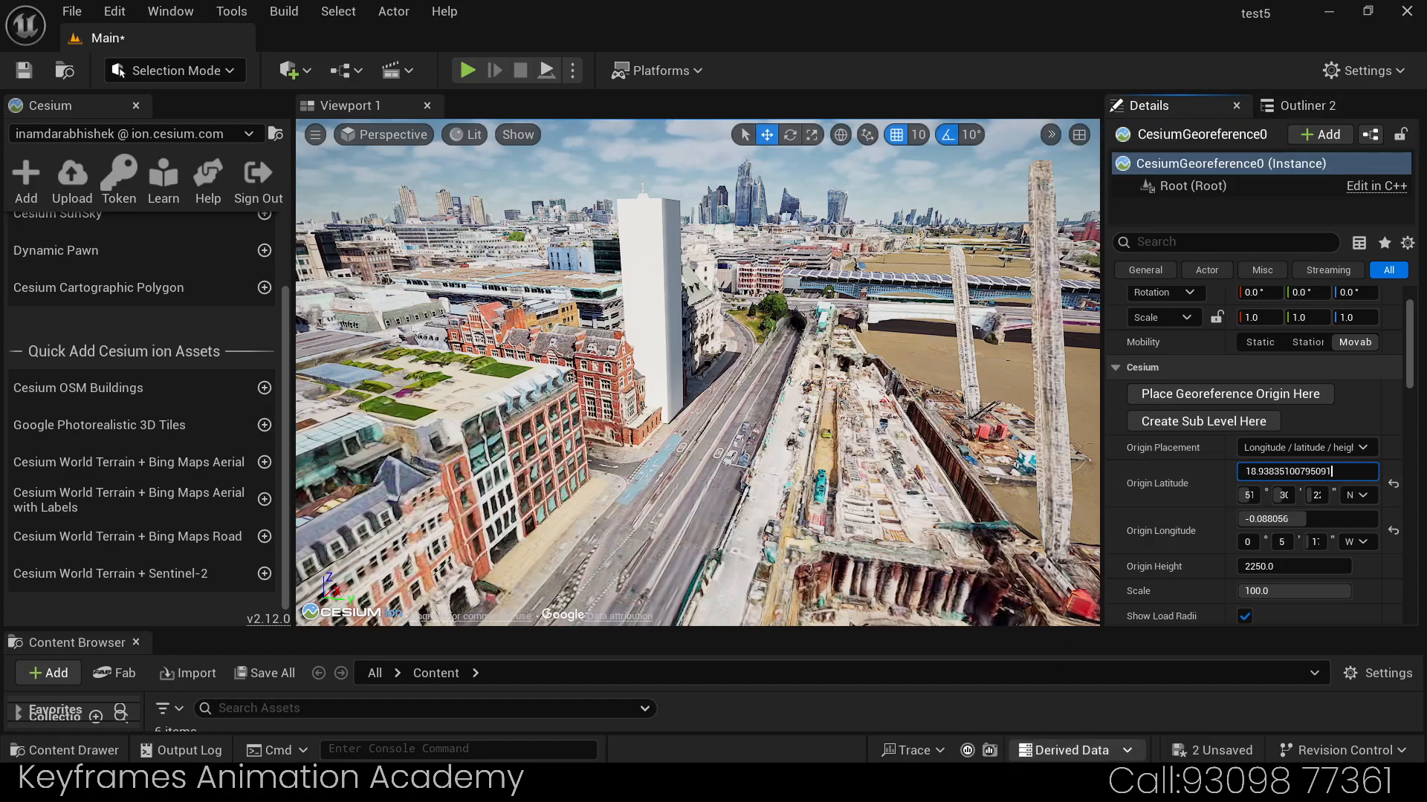
Step: Copy the longitude from Notepad and set the georeference's Origin Longitude to 72.8243029938521
key(alt+Tab)
drag(760, 198, 529, 207)
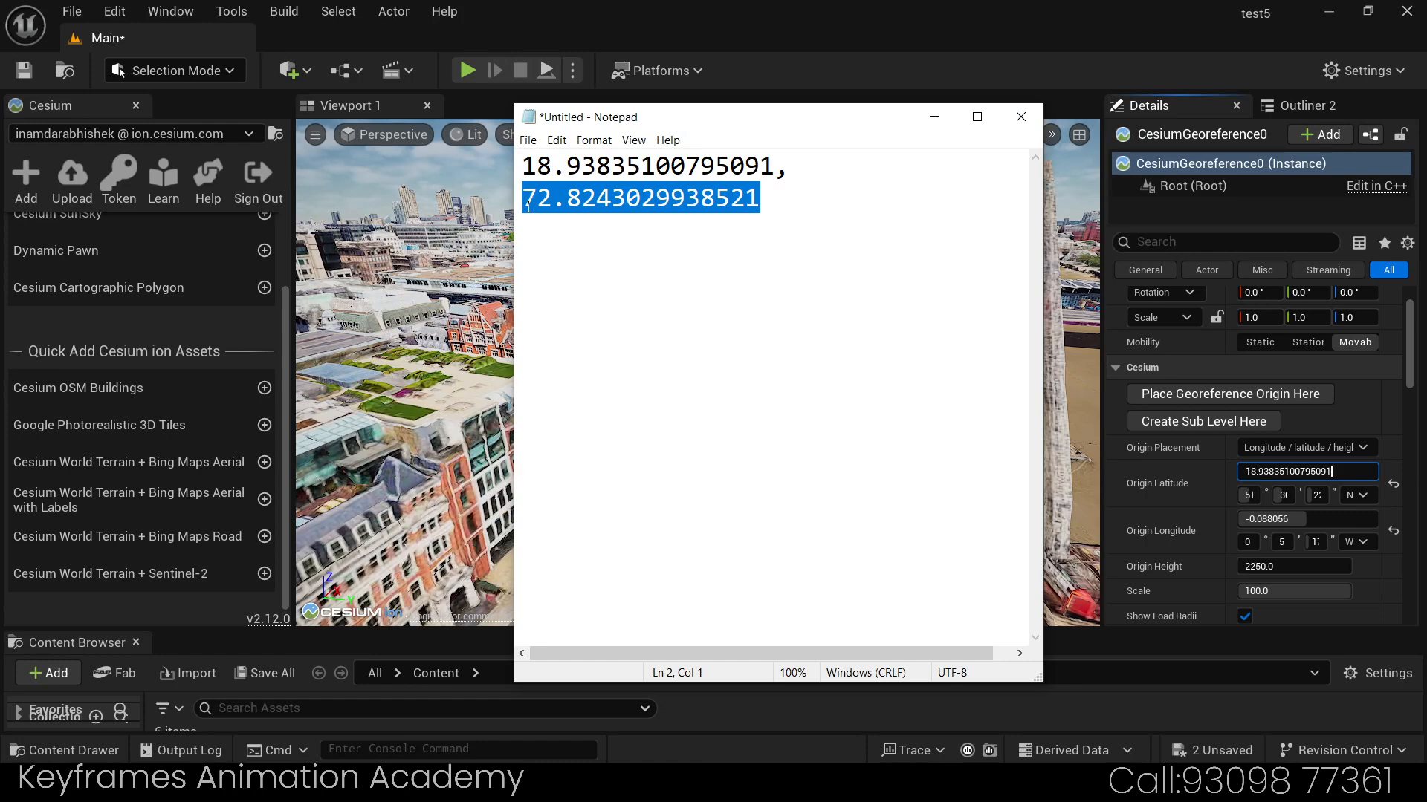
click(934, 117)
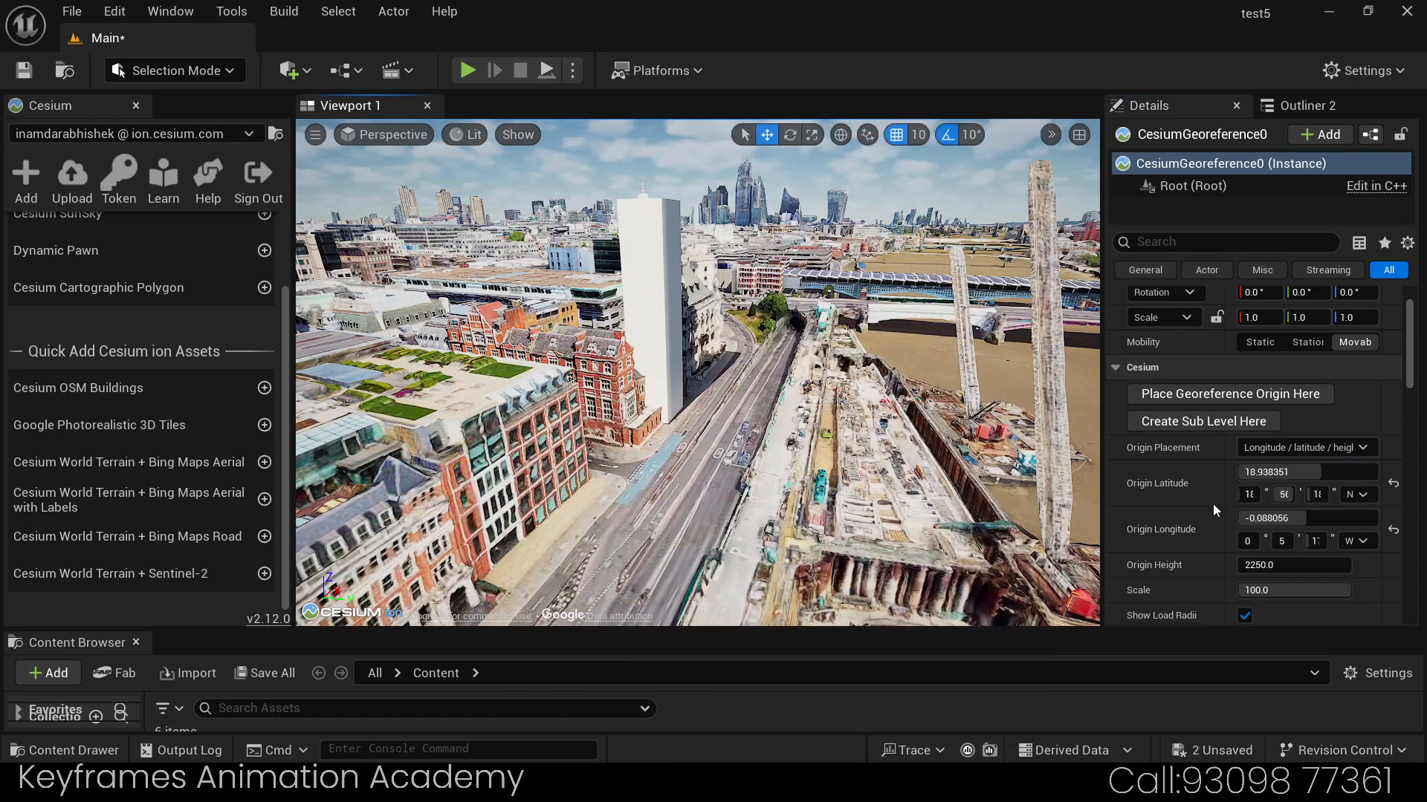
click(1308, 518)
key(ctrl+v)
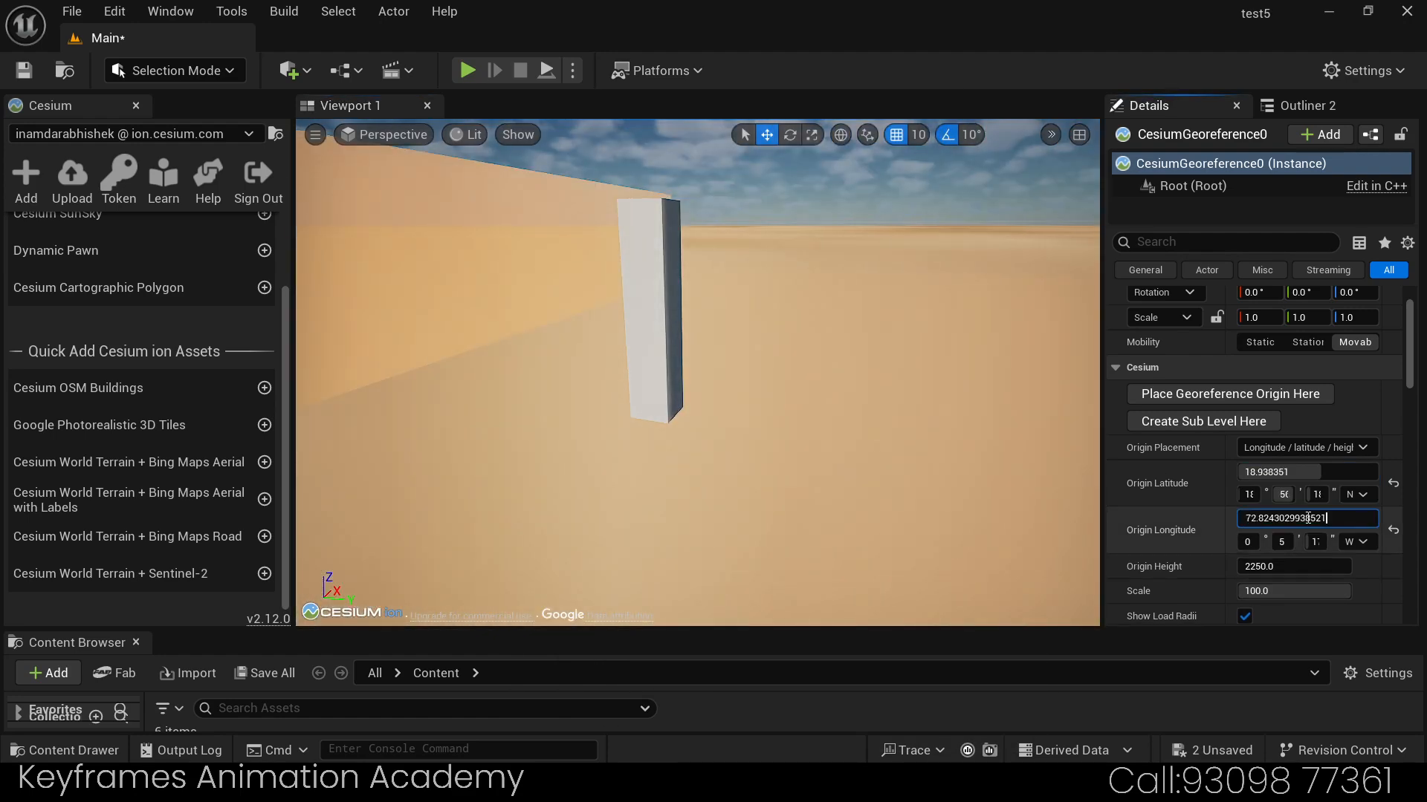
key(Return)
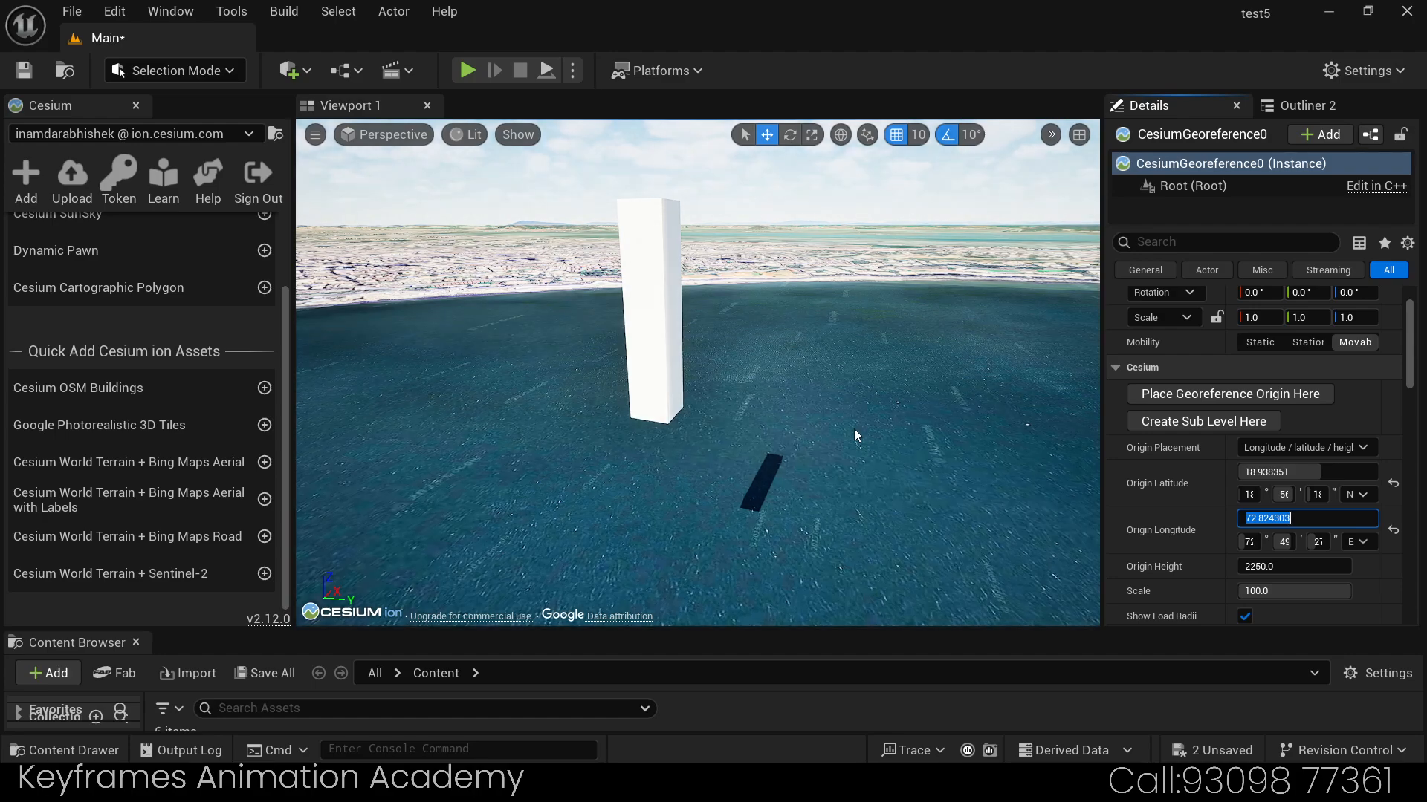
Step: Add the Cesium OSM Buildings asset to the level at Wankhede Stadium
right_drag(860, 412, 560, 457)
key(w)
key(w)
key(w)
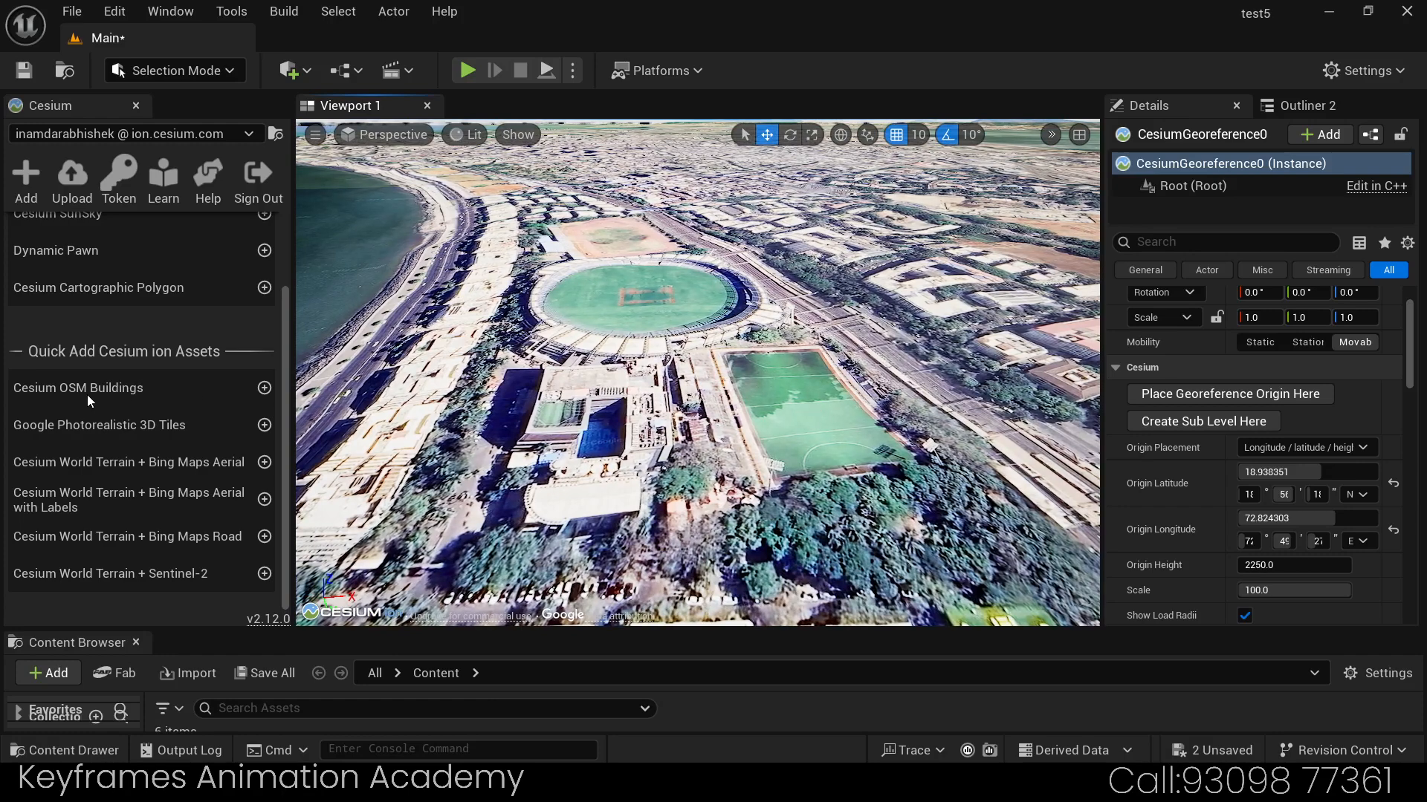
click(264, 388)
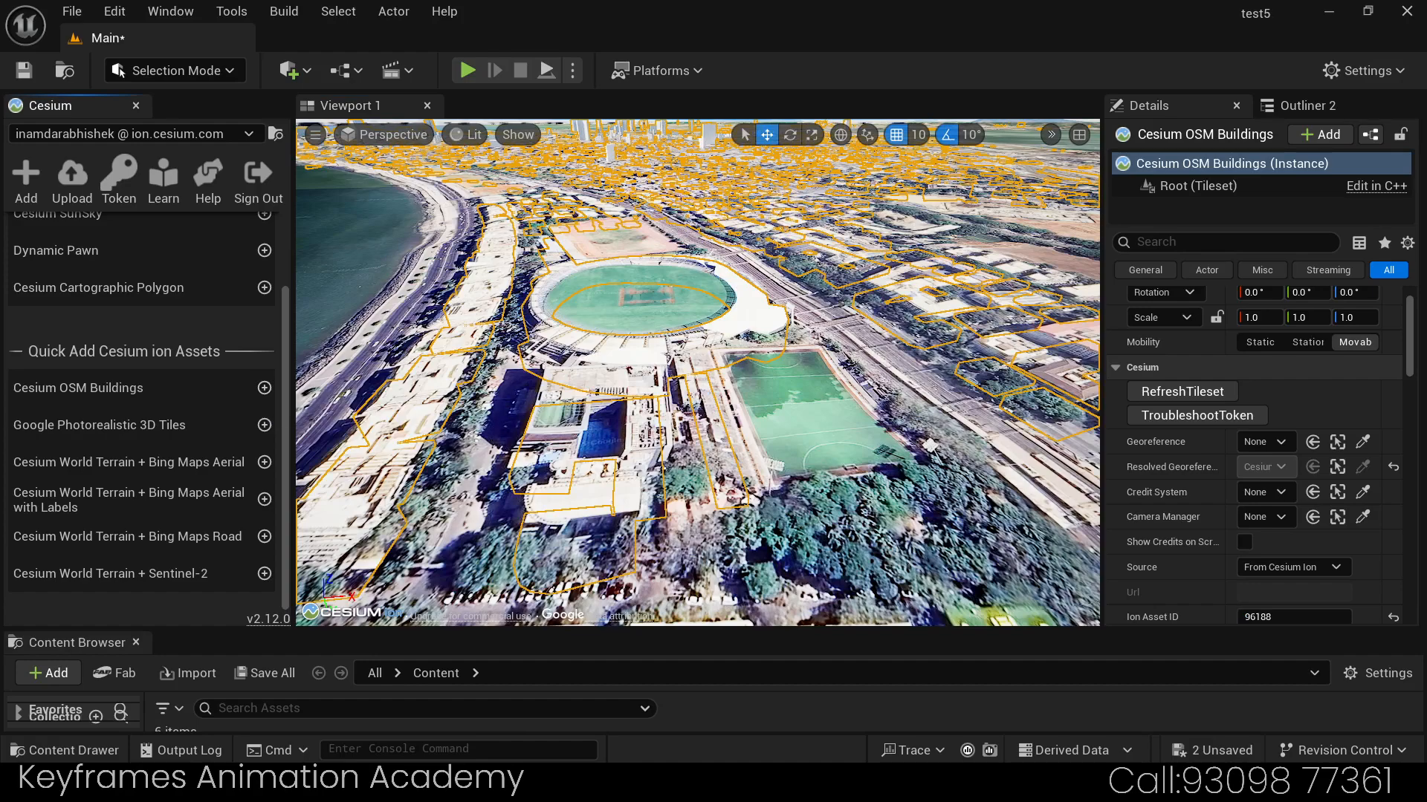
Step: Raise the Cesium OSM Buildings tileset above the photorealistic ground by setting its Z location to 1590
right_drag(698, 372, 795, 308)
key(w)
key(a)
key(d)
key(q)
key(q)
key(e)
key(q)
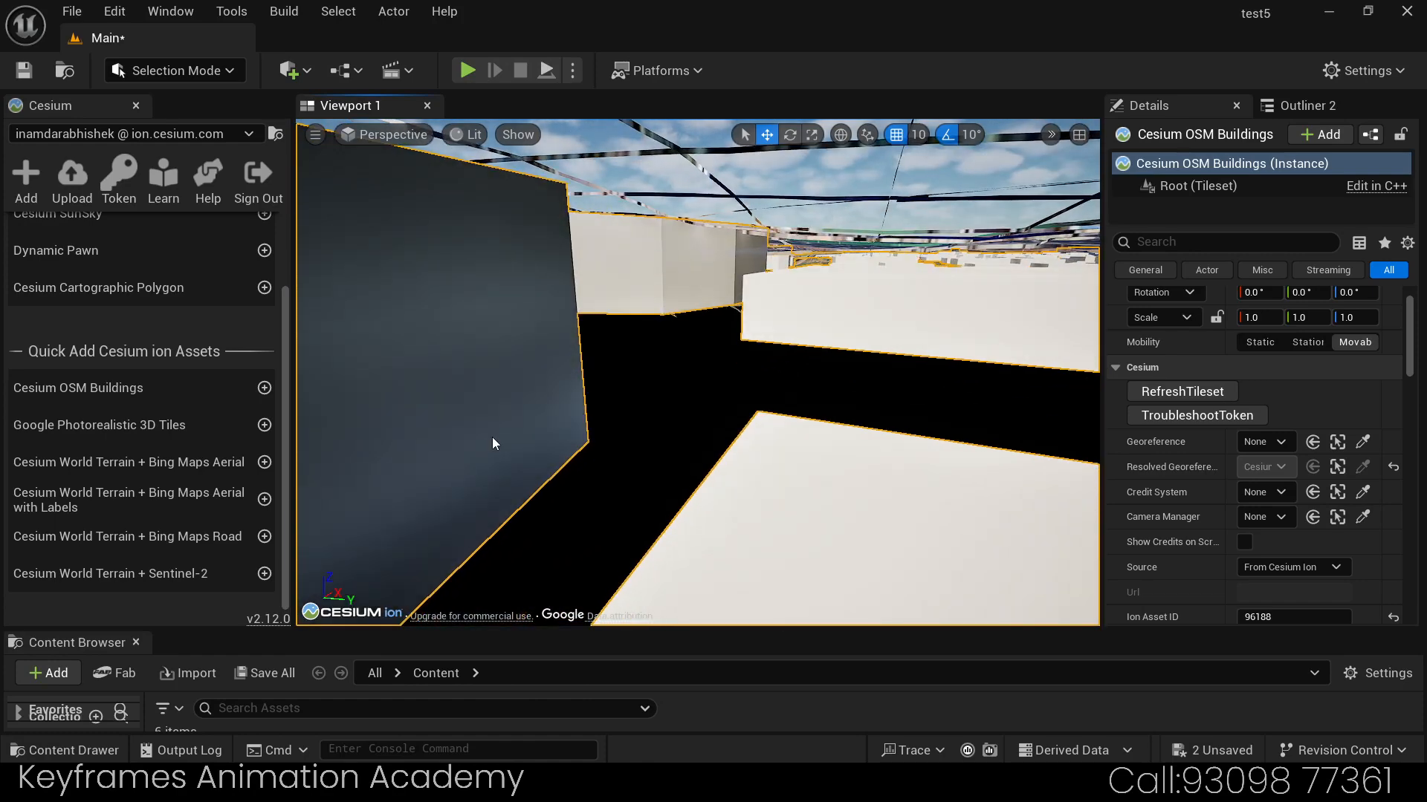
scroll(1412, 365, up, 2)
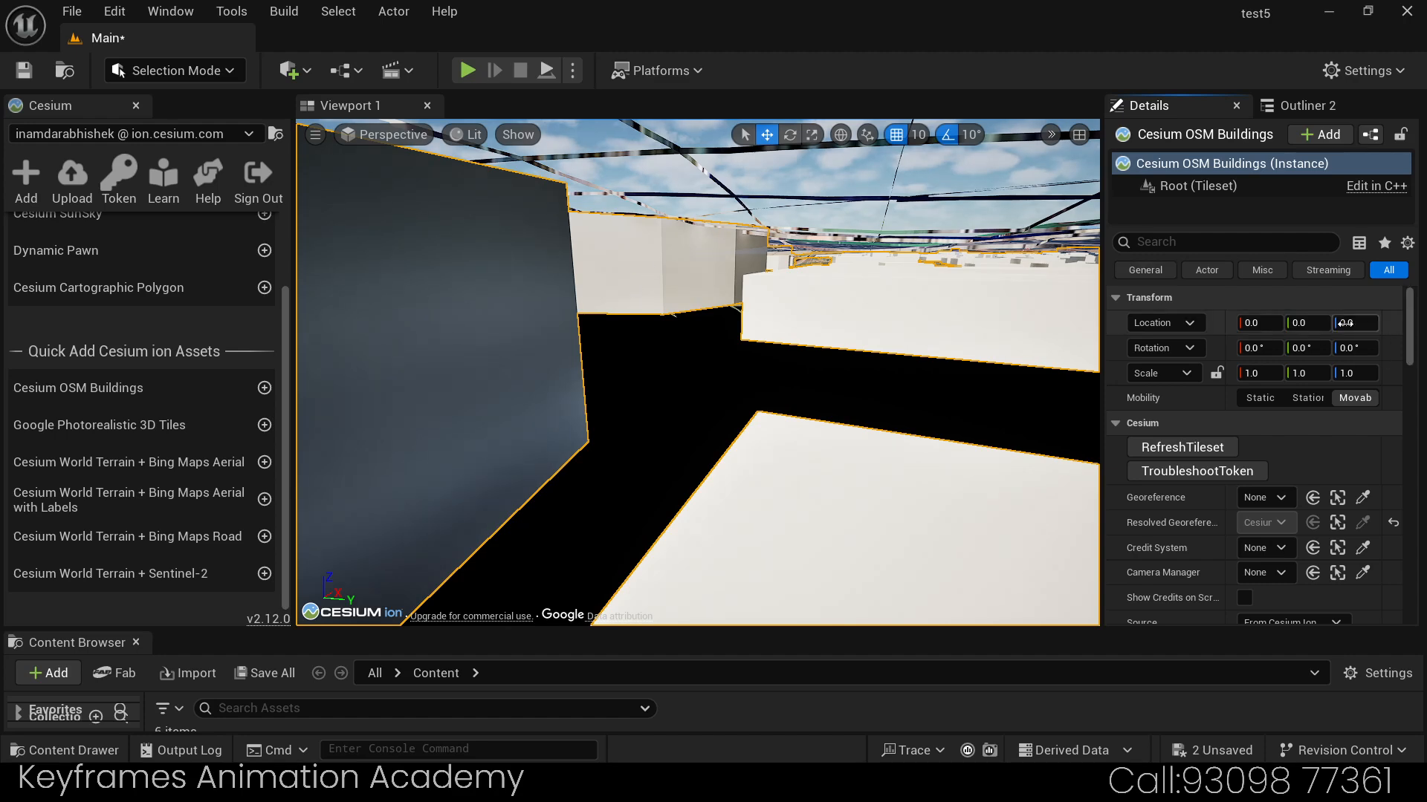
drag(1351, 324, 1426, 324)
Step: Check the raised building blocks along the coastal road and stadium, and hide the Cesium OSM Buildings tileset
right_drag(743, 327, 614, 440)
key(e)
key(e)
key(a)
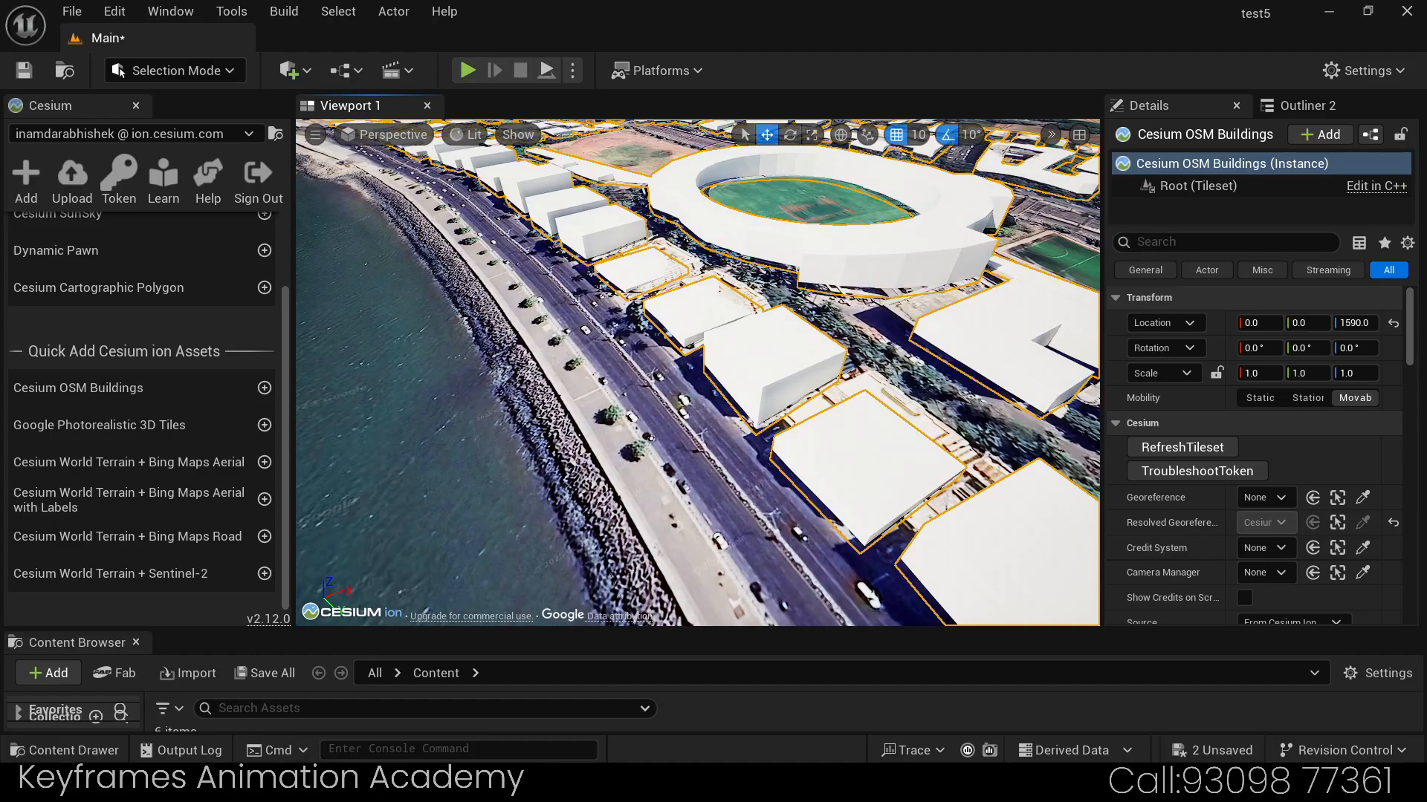
key(a)
right_drag(613, 440, 772, 407)
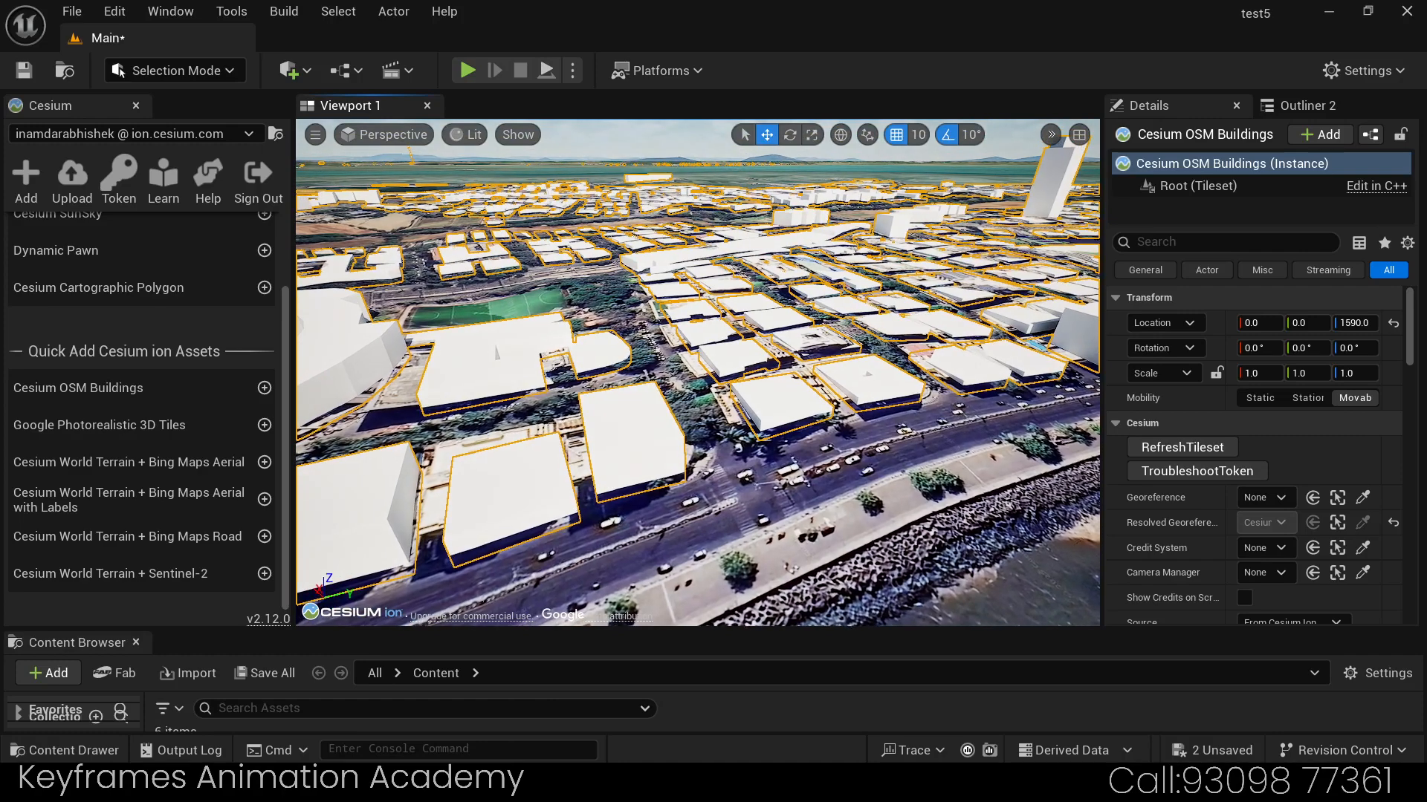
right_drag(772, 408, 639, 354)
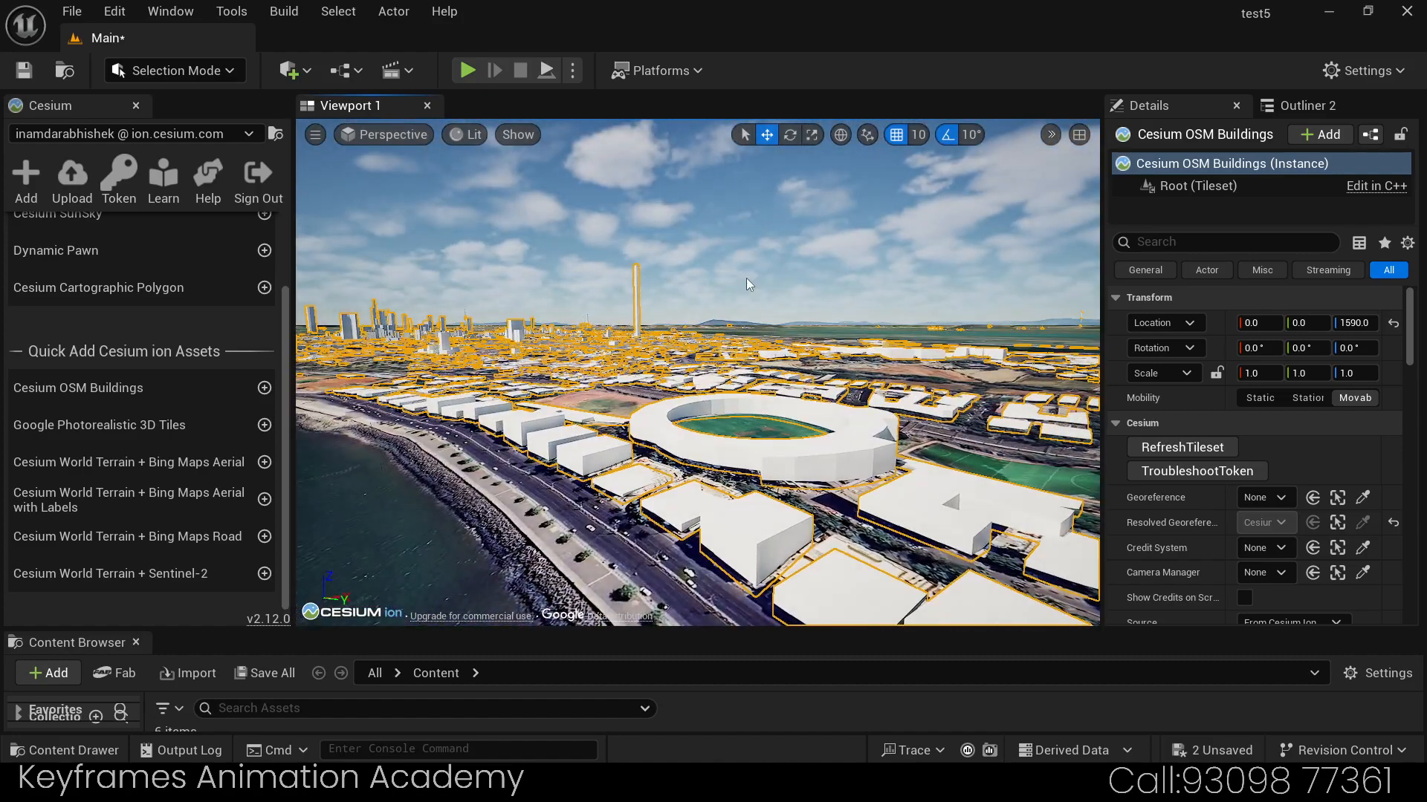
click(1311, 106)
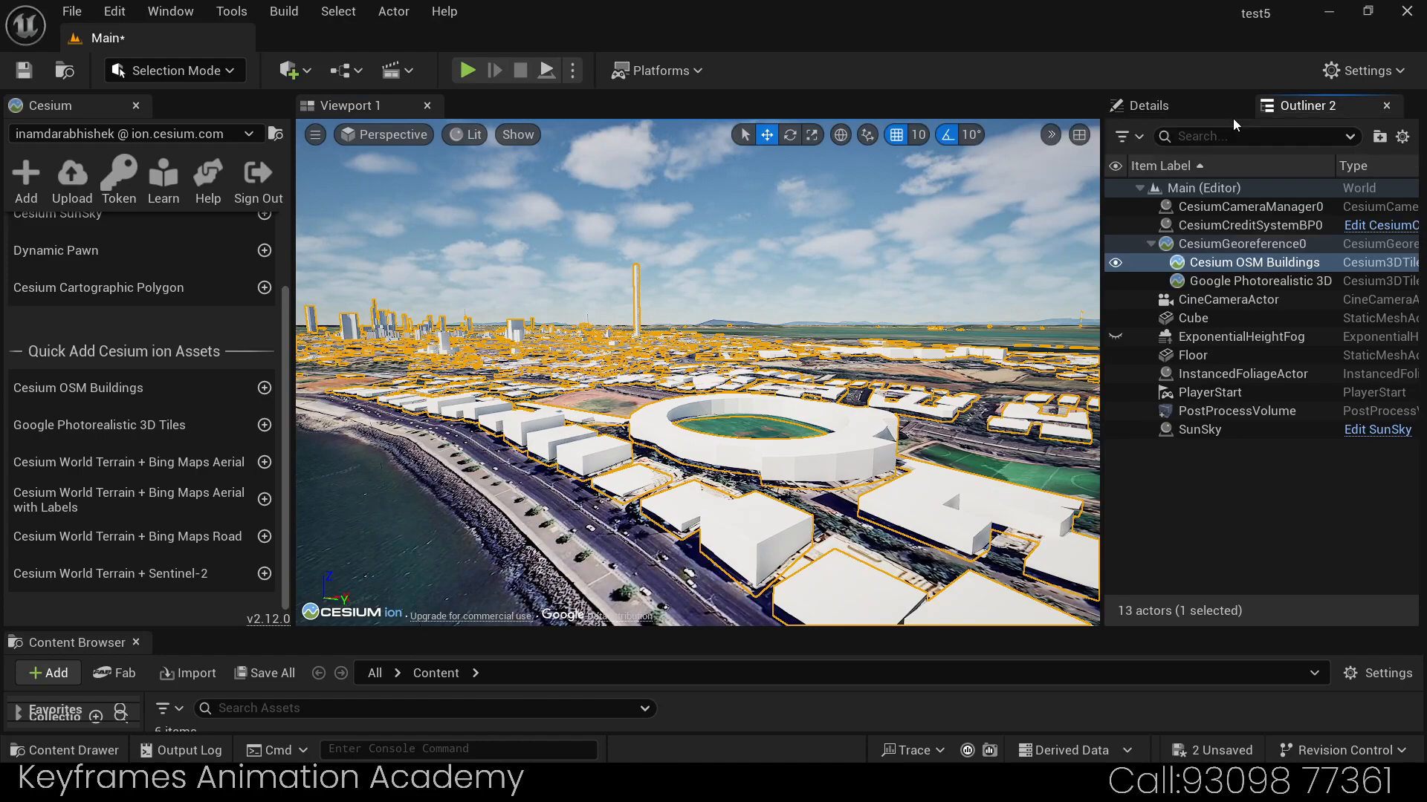
click(1115, 263)
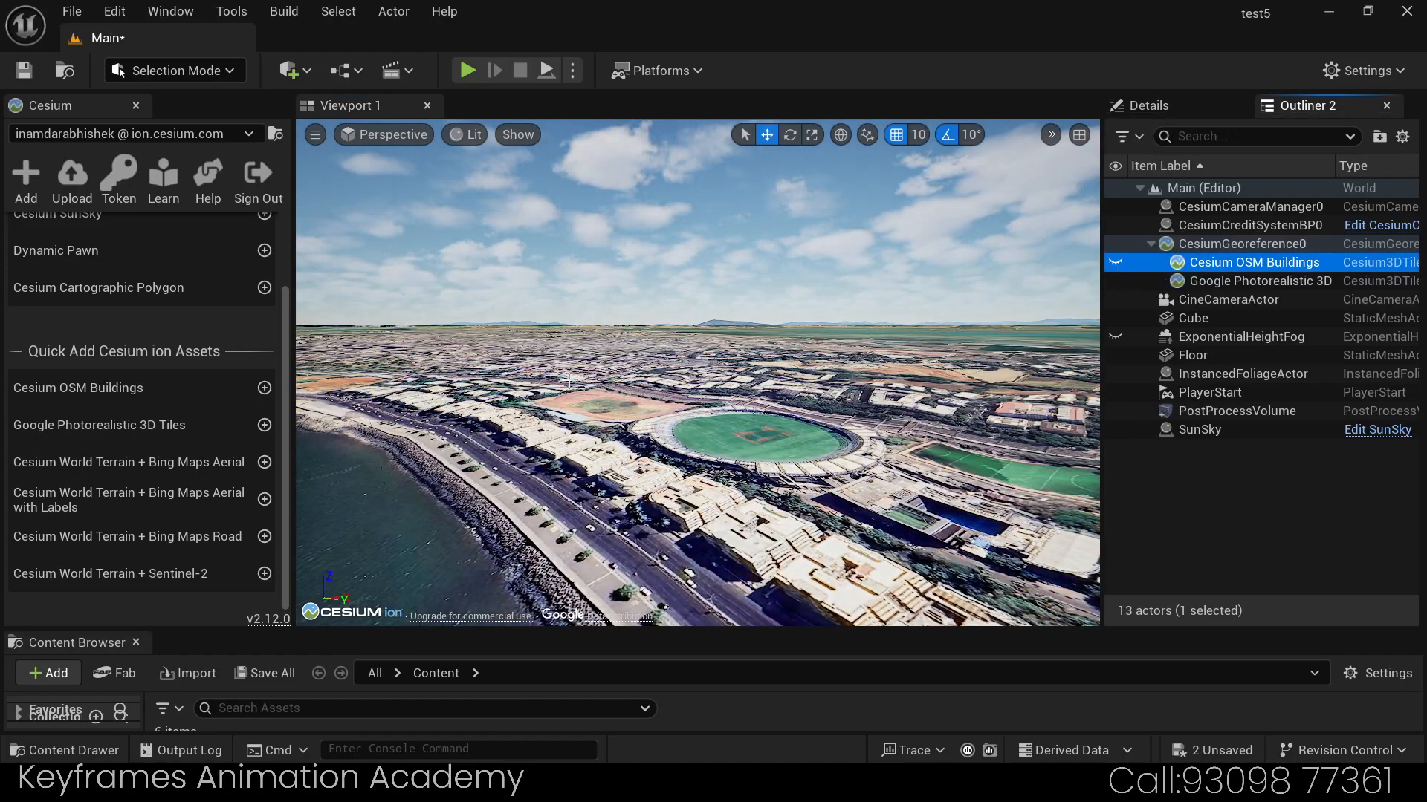
Step: Examine the photorealistic 3D tiles around Wankhede Stadium and the neighbouring city blocks from several heights
right_drag(562, 377, 636, 480)
key(d)
key(d)
key(e)
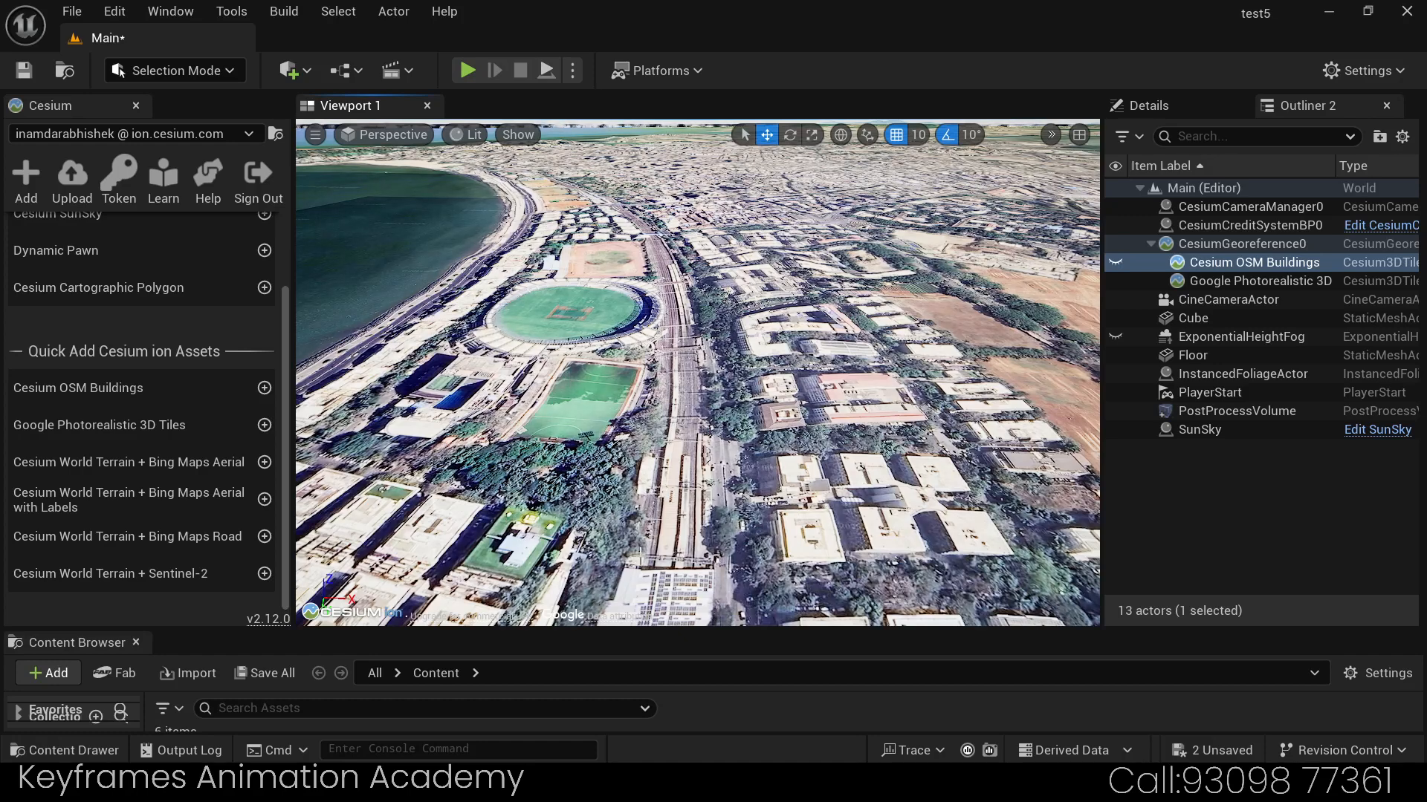
right_drag(416, 395, 435, 398)
key(a)
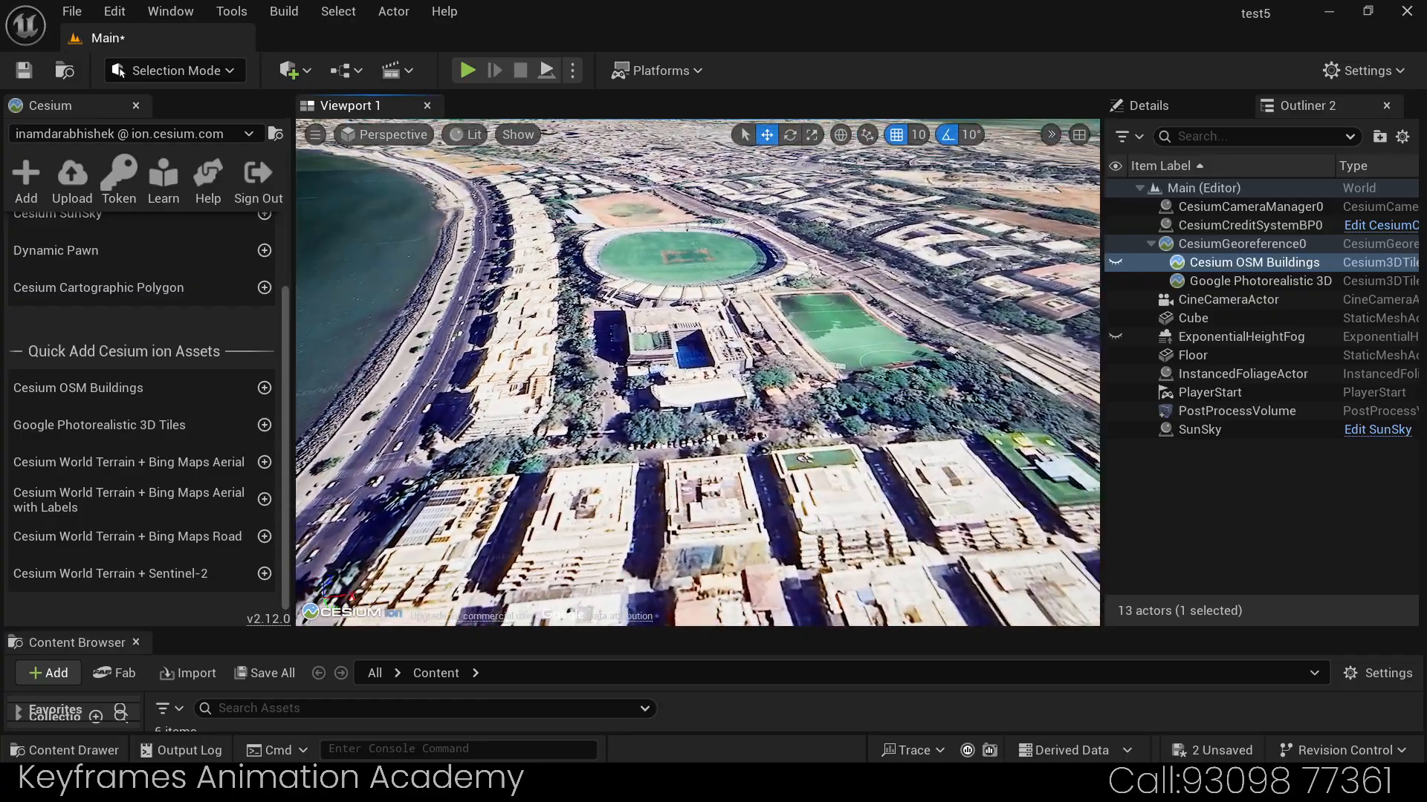
right_drag(699, 372, 320, 334)
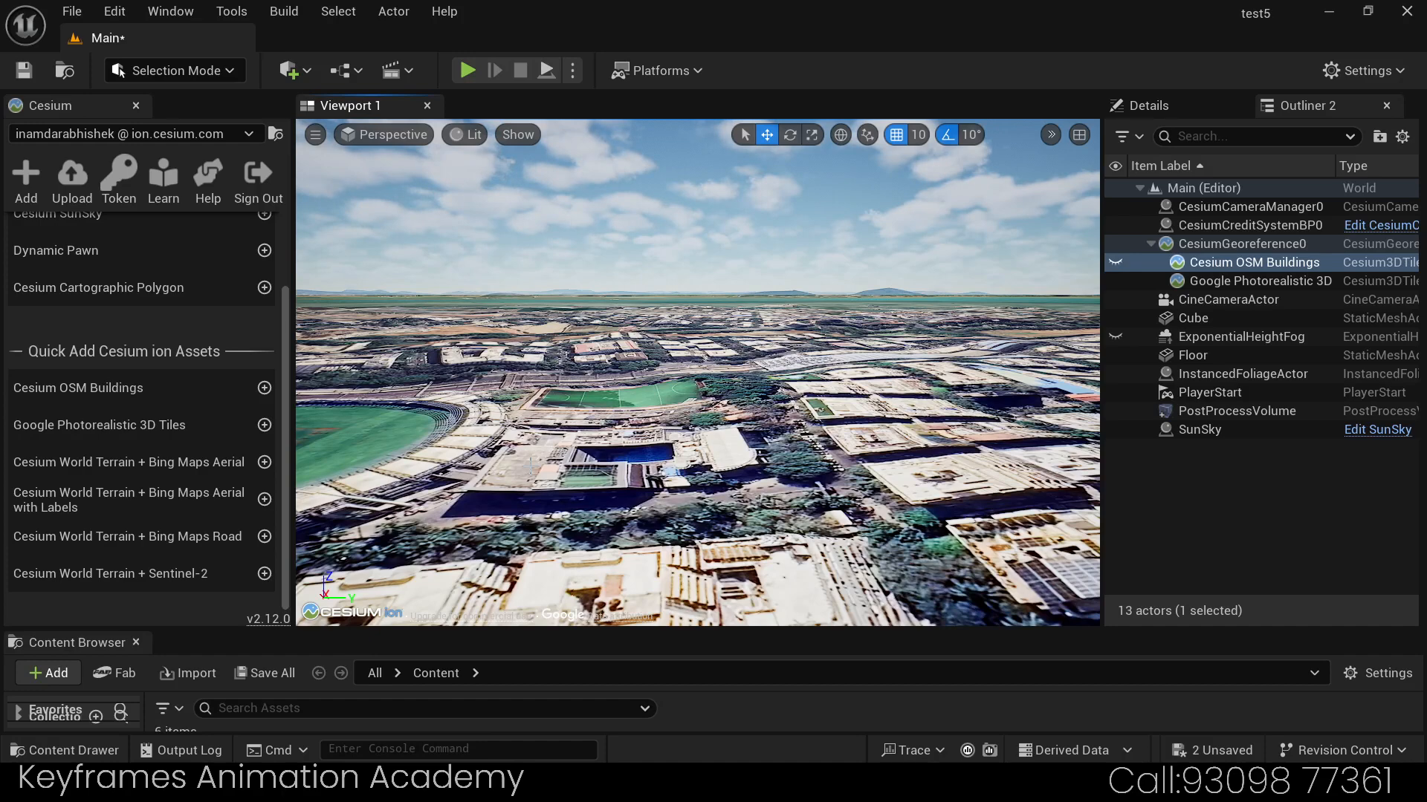
click(291, 371)
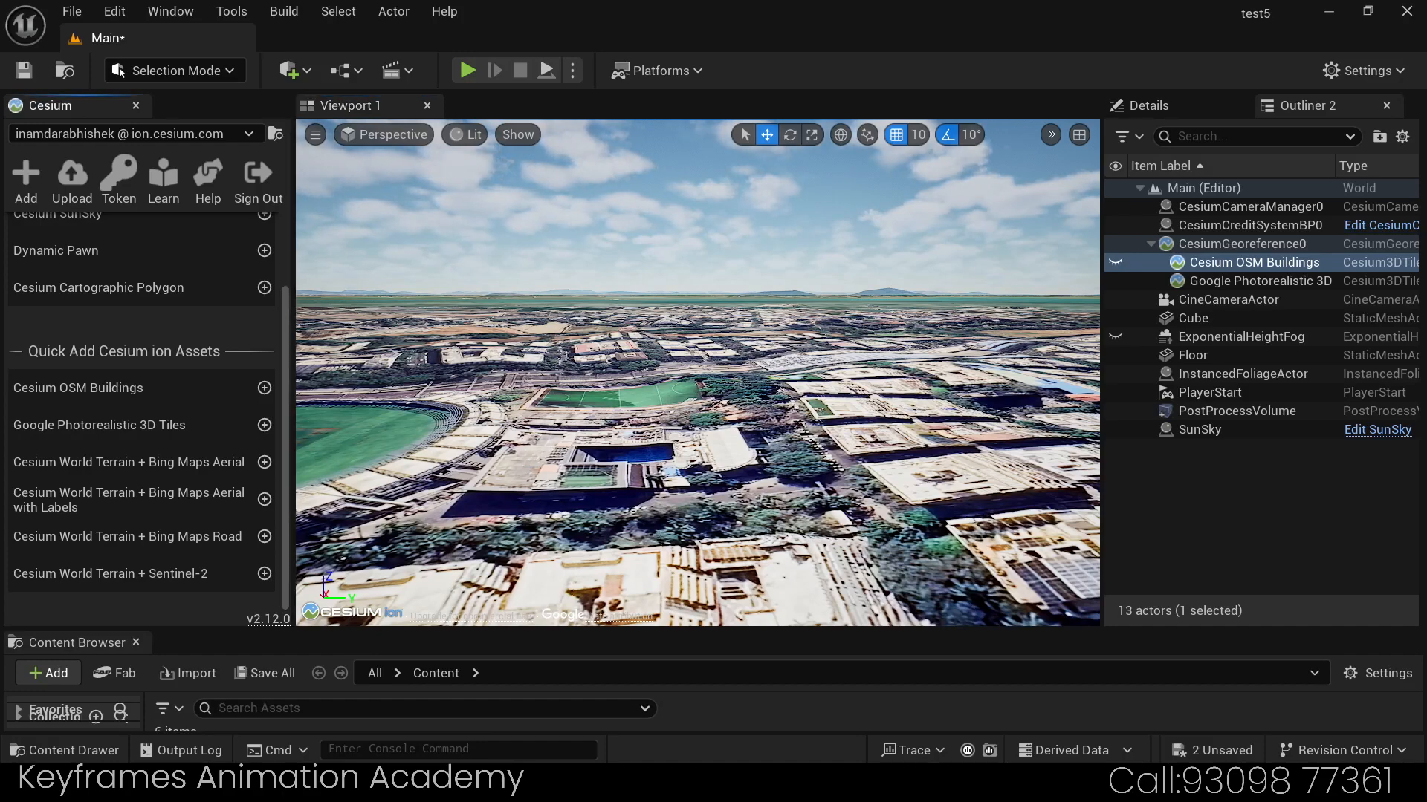